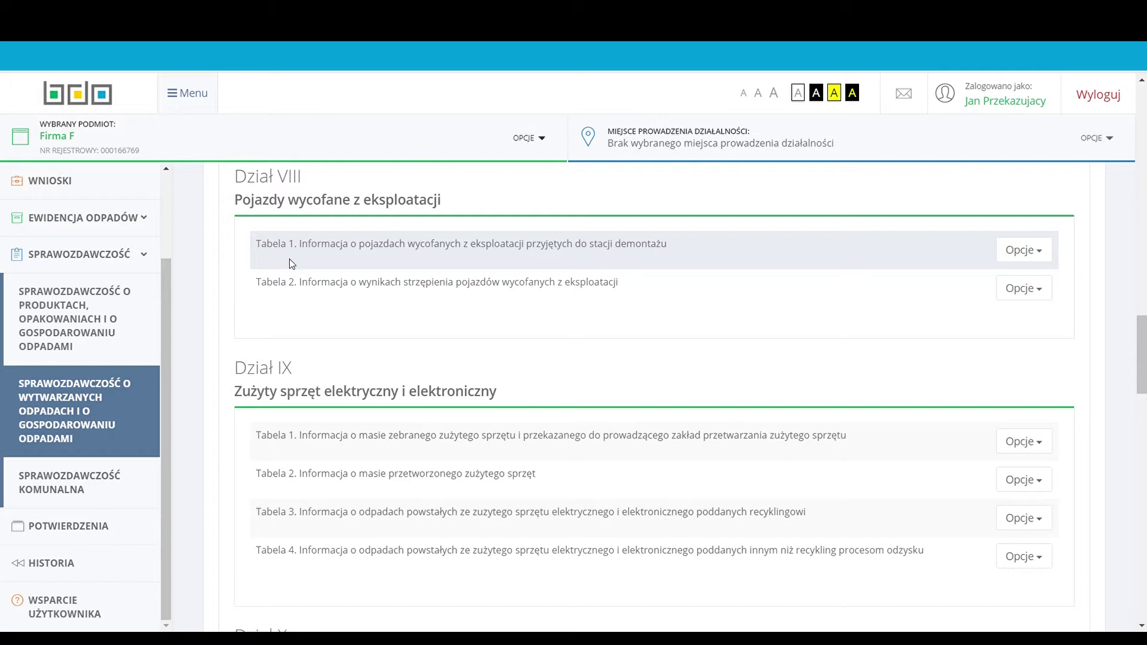
# Step: Open Tabela 1 of Dział VIII, covering end-of-life vehicles accepted at dismantling stations, for editing
pyautogui.click(1024, 251)
pyautogui.click(1005, 287)
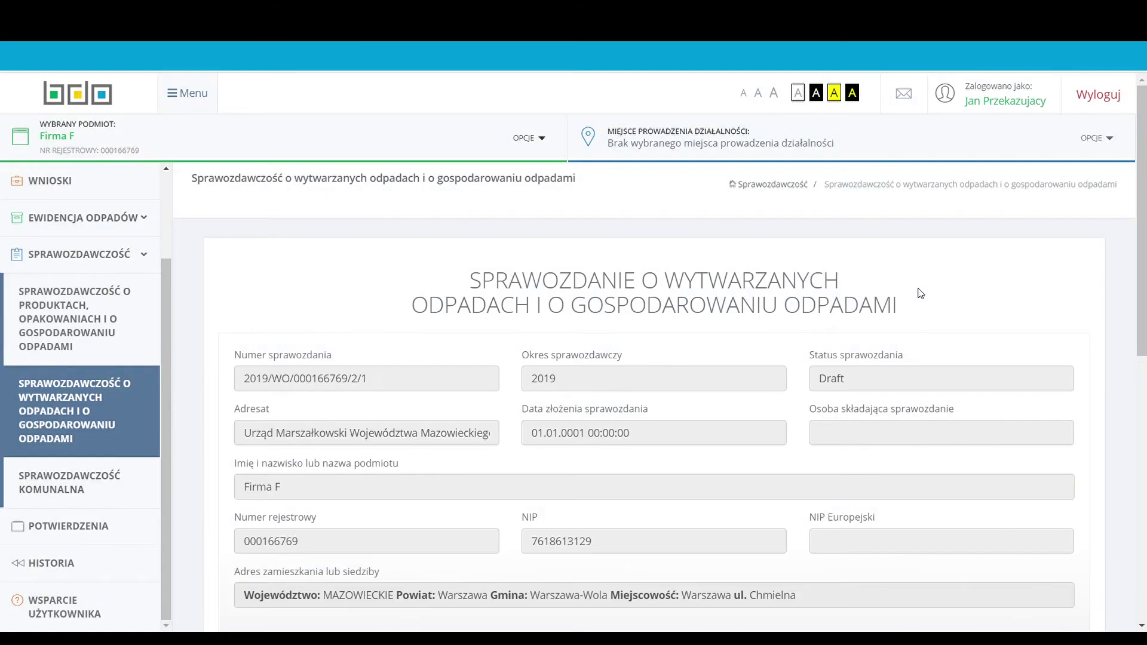
pyautogui.scroll(-5, 195, 334)
pyautogui.scroll(-3, 195, 329)
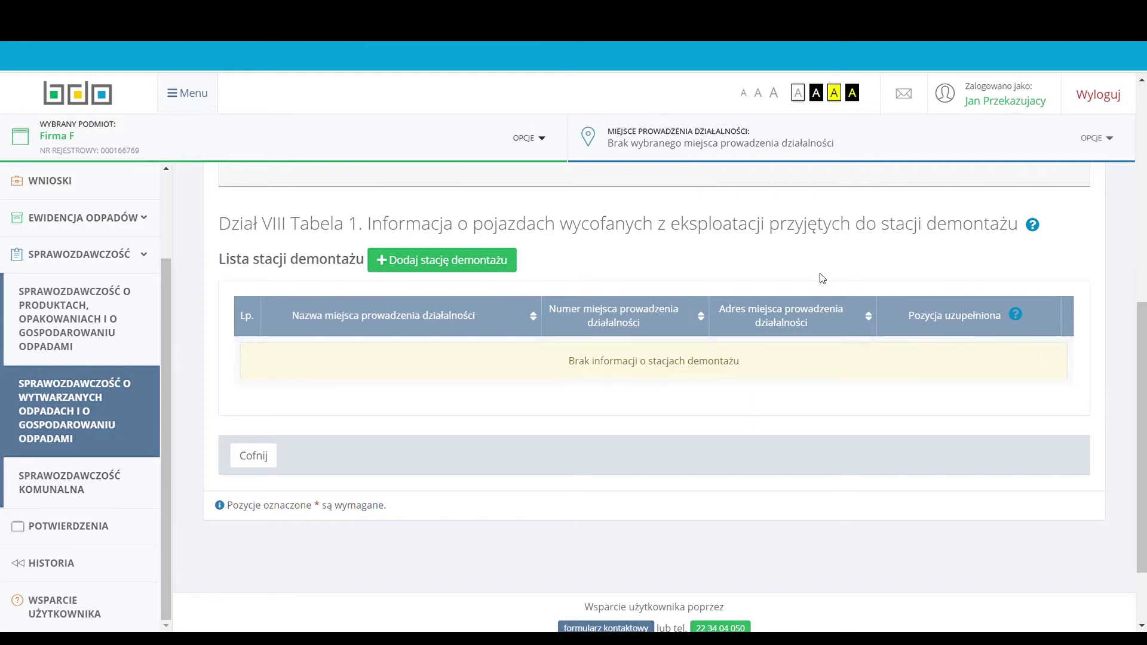
# Step: Add a dismantling station by searching for "mi", choosing the place of business "Miejsce 1- siedziba" and saving the entry
pyautogui.click(438, 266)
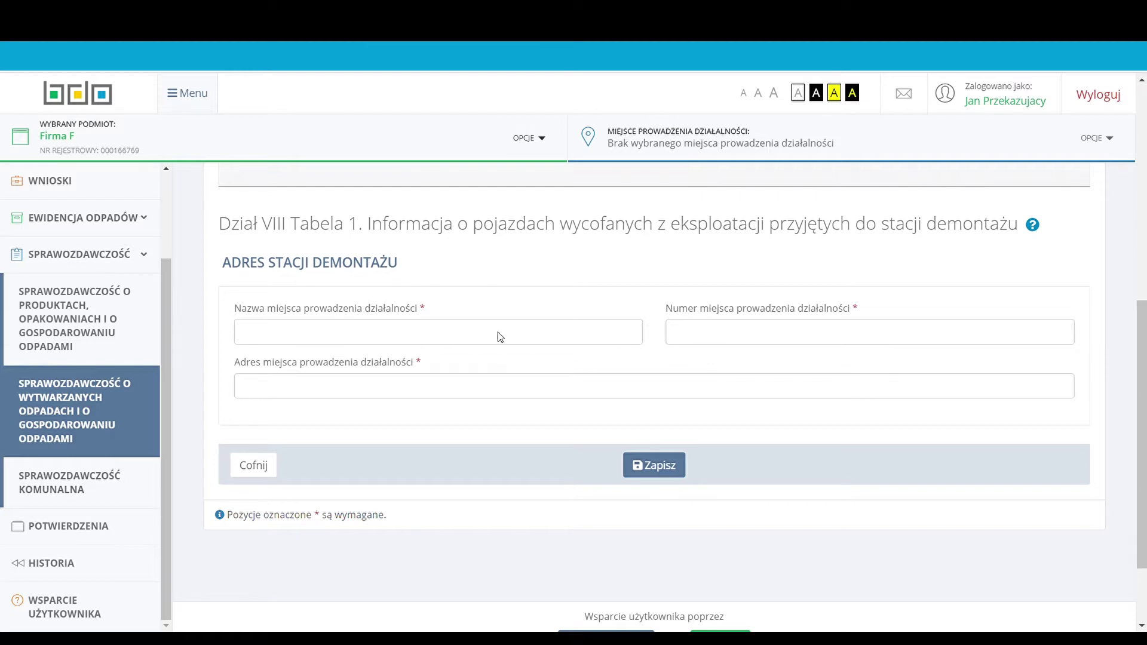
pyautogui.click(254, 333)
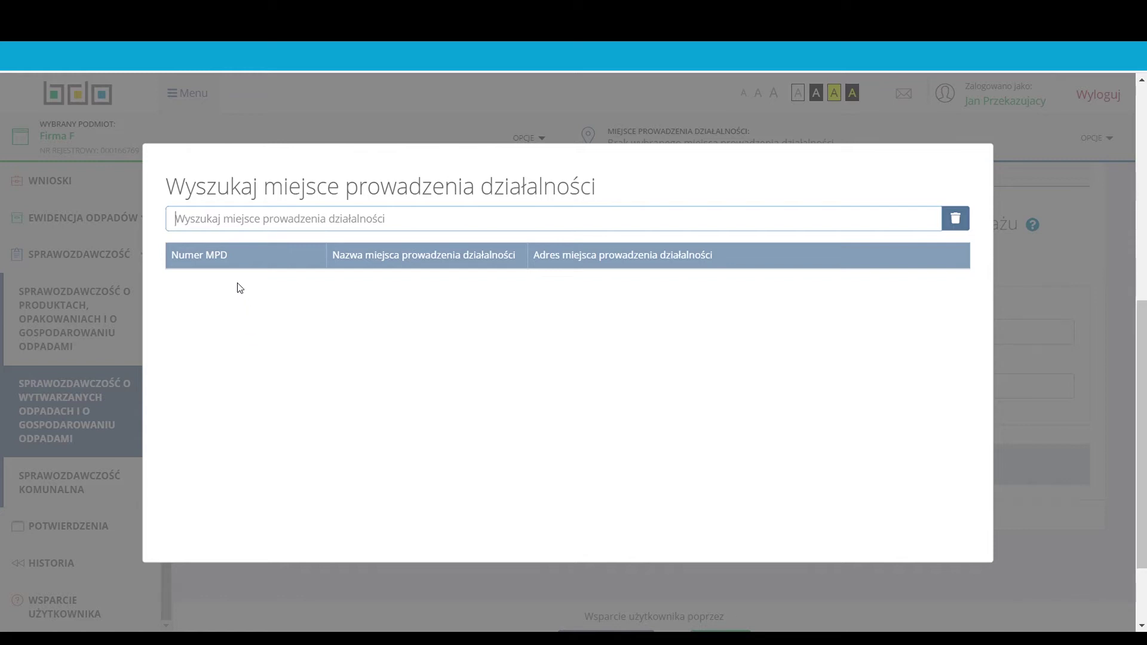
pyautogui.write('mi')
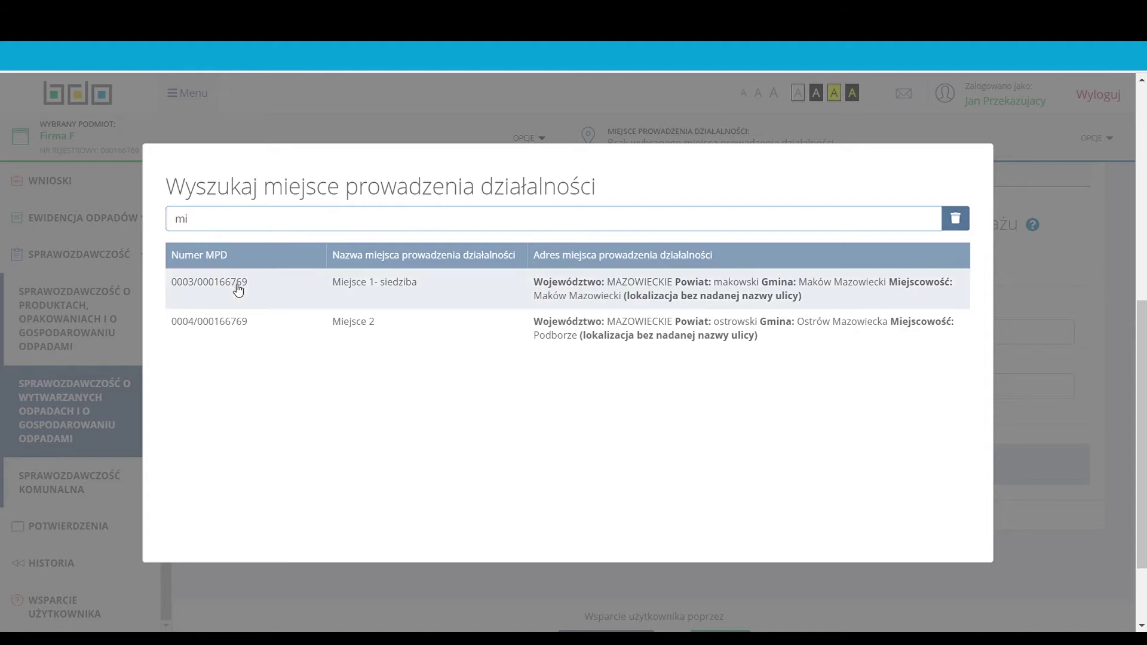
pyautogui.click(238, 289)
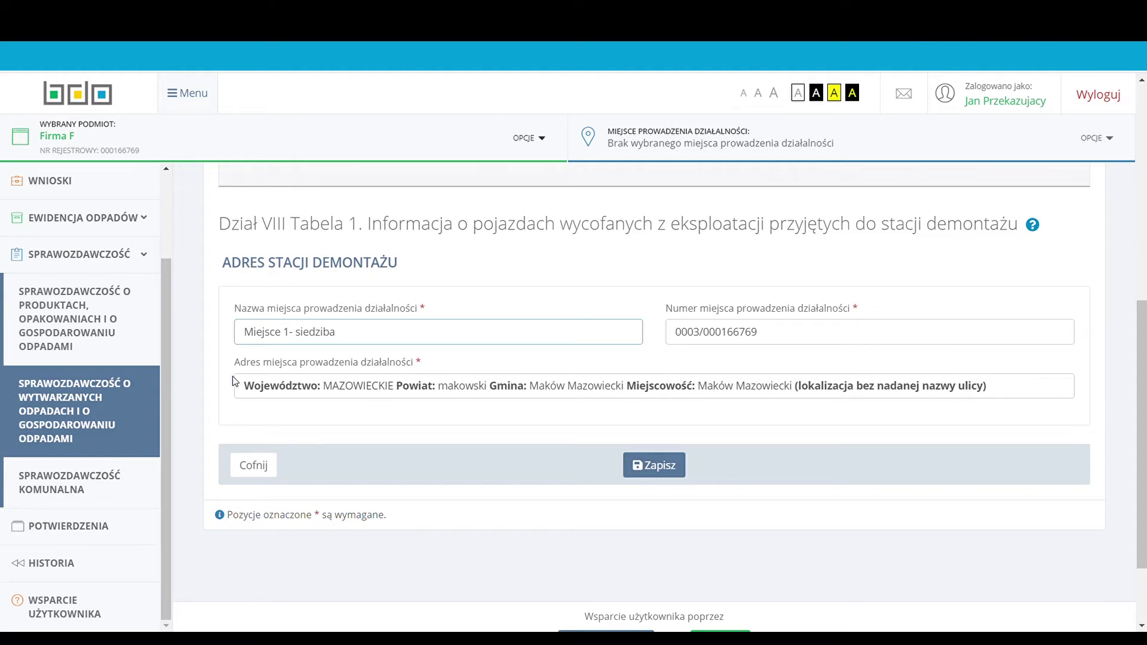
pyautogui.click(659, 468)
# Step: Review the station's available reporting options and open its "Informacja o pojazdach wycofanych z eksploatacji przyjętych do stacji demontażu" section
pyautogui.scroll(-2, 202, 443)
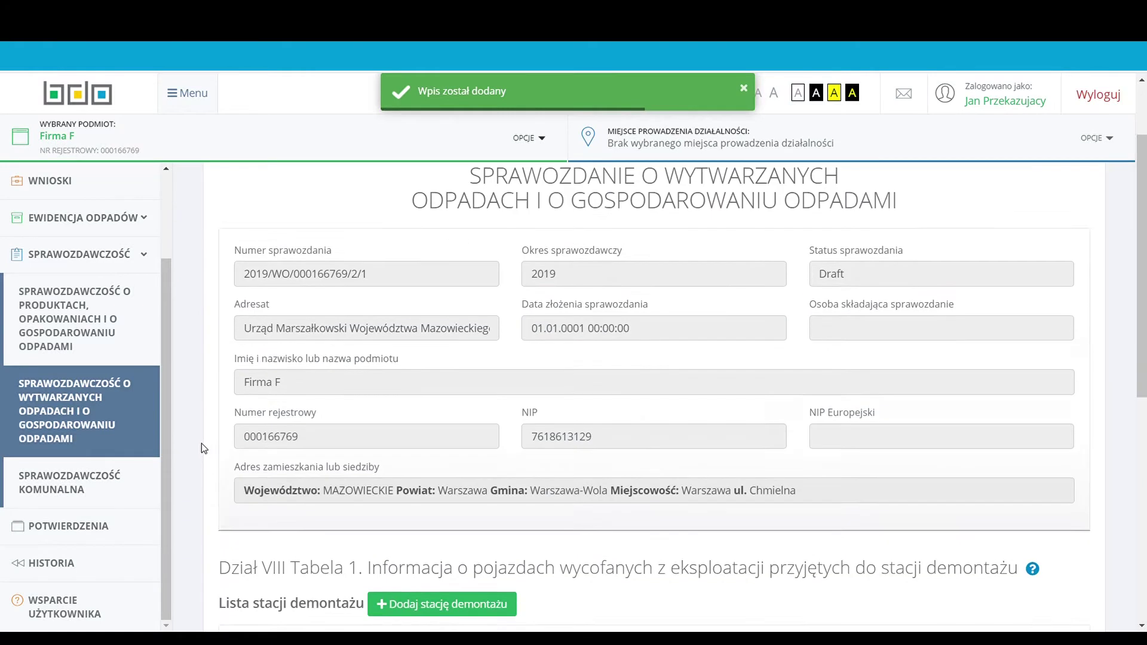
pyautogui.scroll(-5, 202, 443)
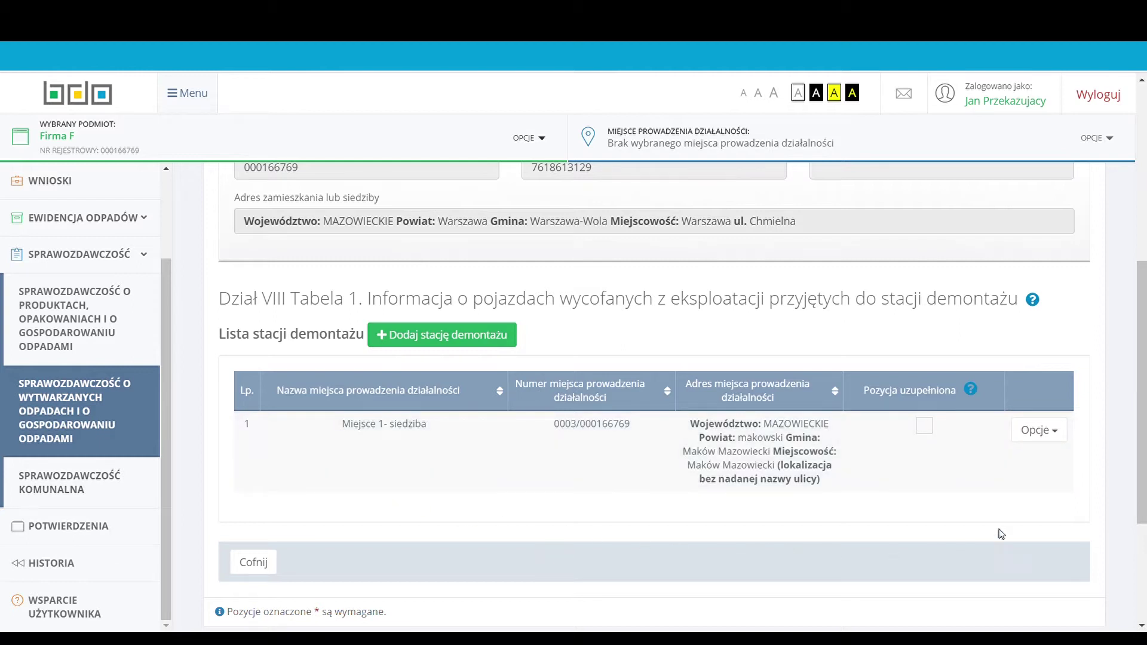
pyautogui.click(1041, 439)
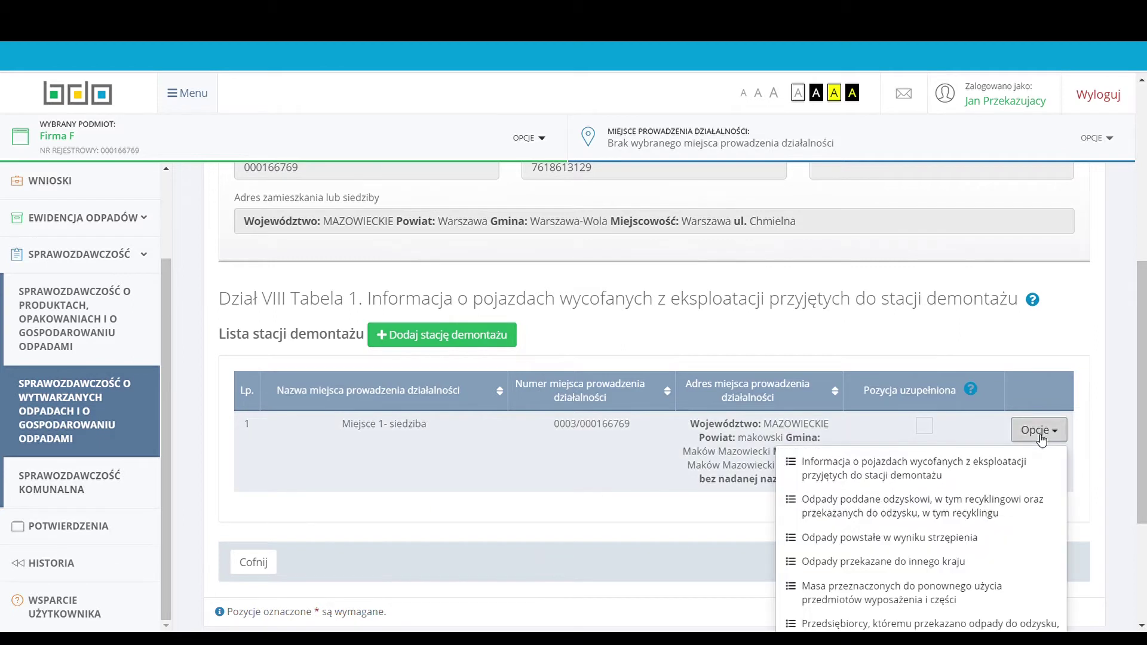
pyautogui.scroll(-3, 1043, 440)
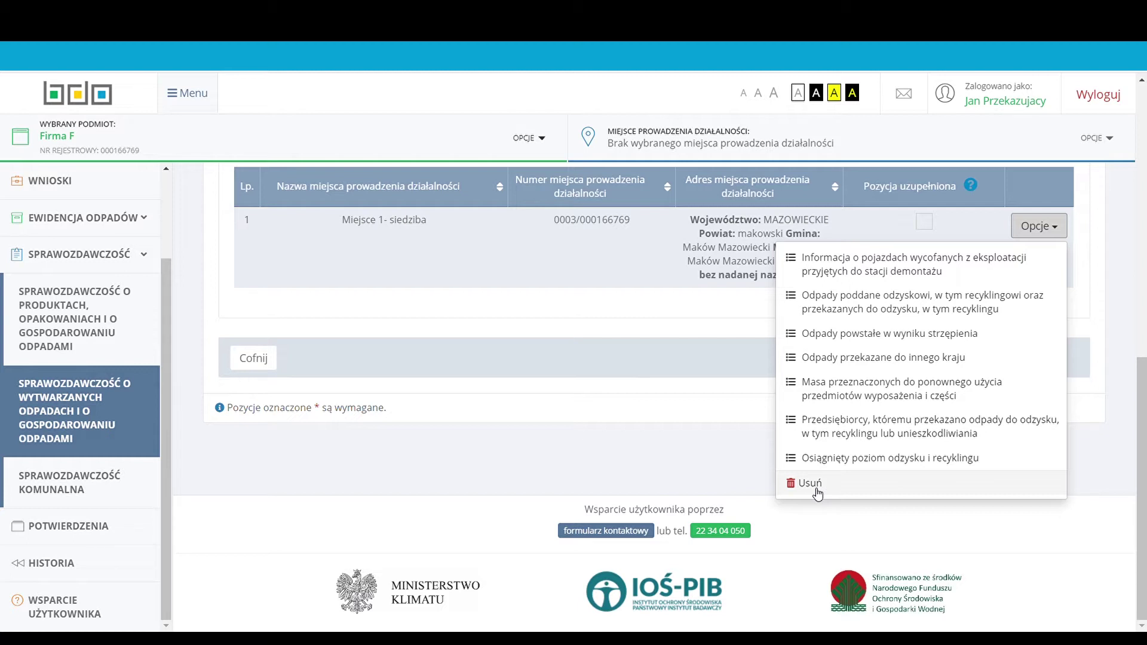
pyautogui.scroll(2, 795, 332)
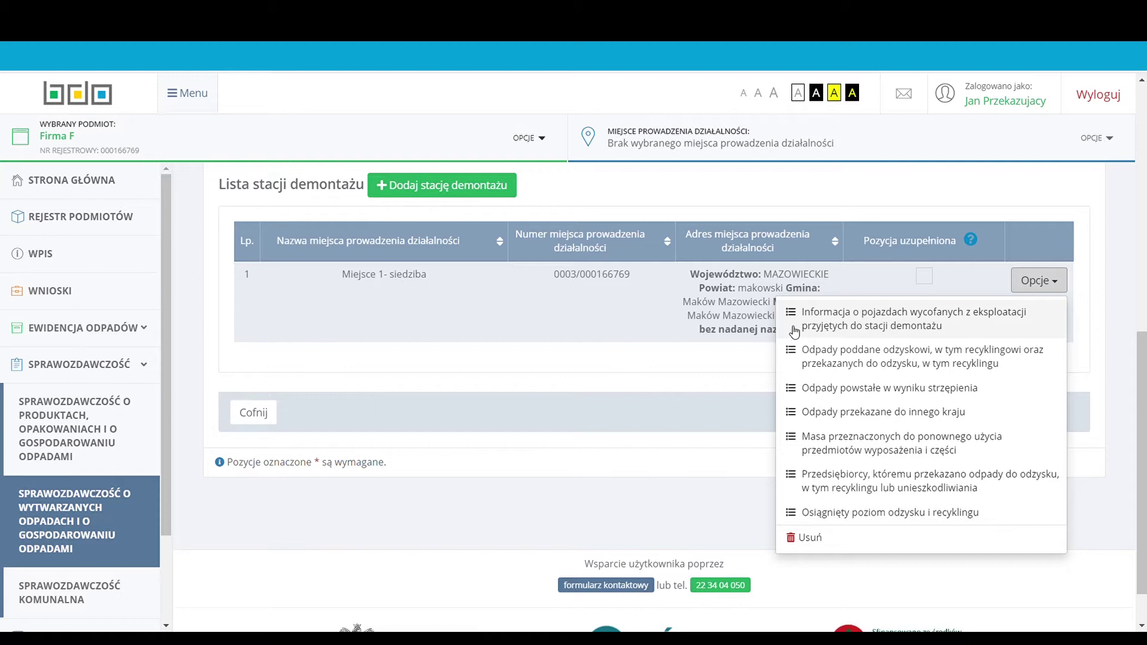
pyautogui.click(794, 332)
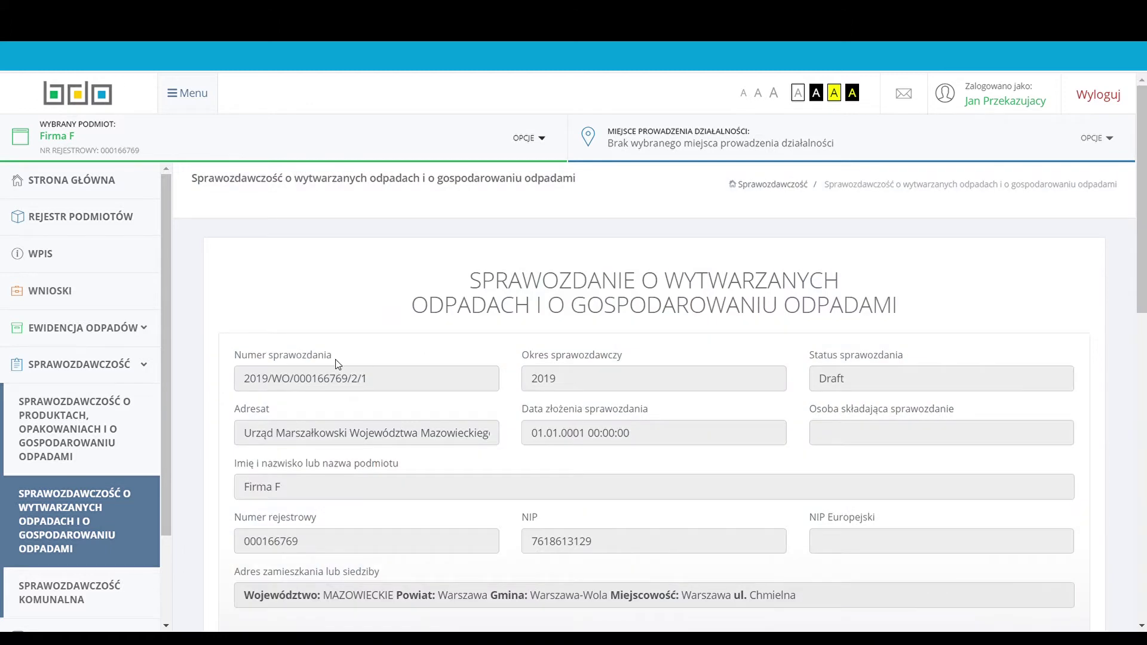
pyautogui.scroll(-4, 214, 373)
pyautogui.scroll(-2, 213, 374)
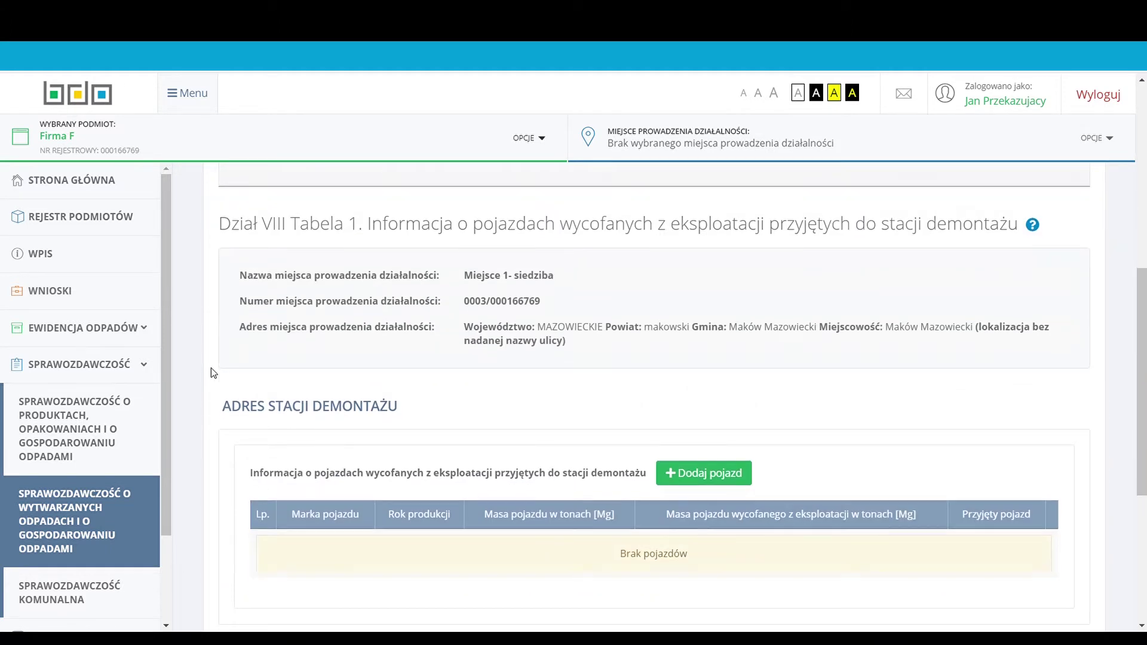
pyautogui.scroll(-1, 213, 373)
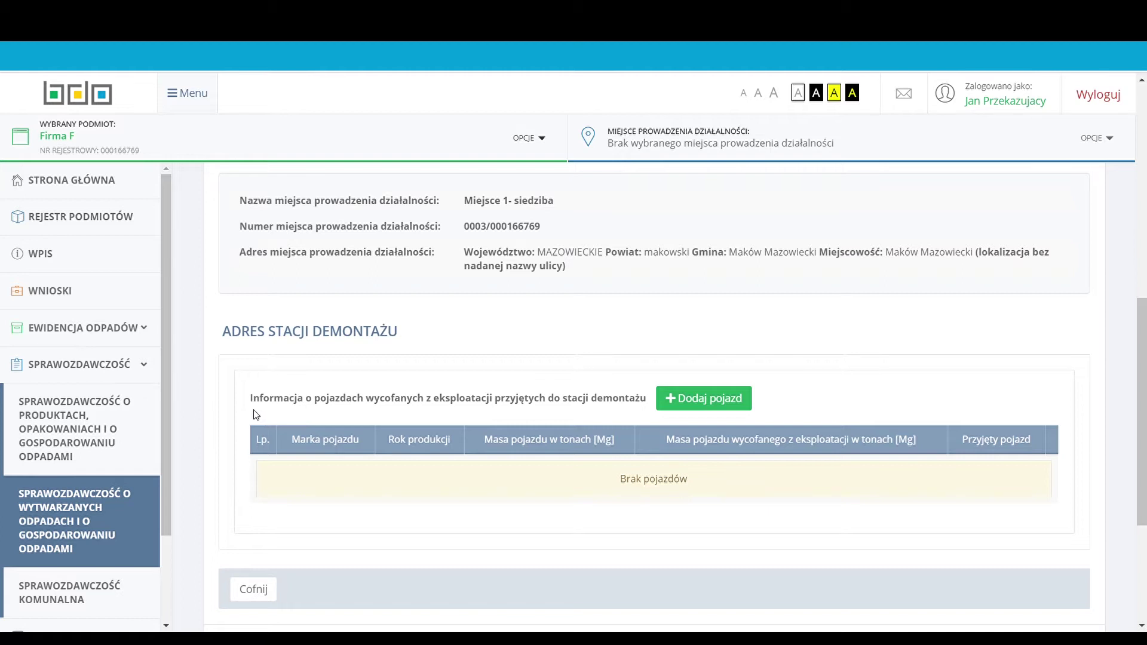
# Step: Start a new vehicle entry for the station with the make Toyota and production year 2000
pyautogui.click(716, 405)
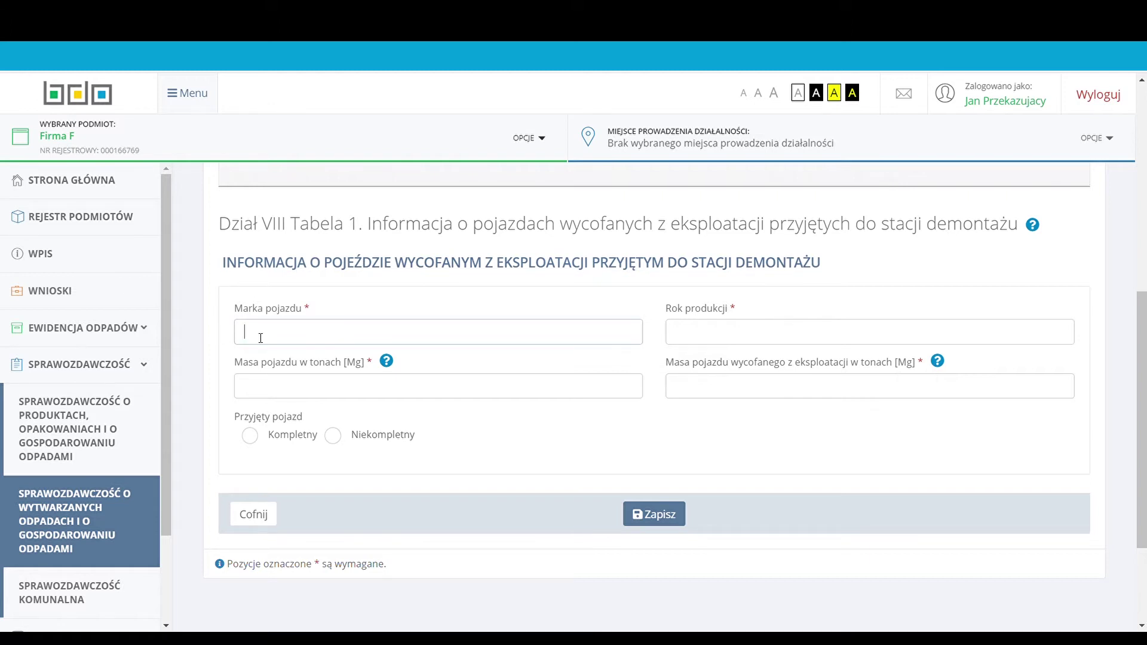
pyautogui.click(255, 393)
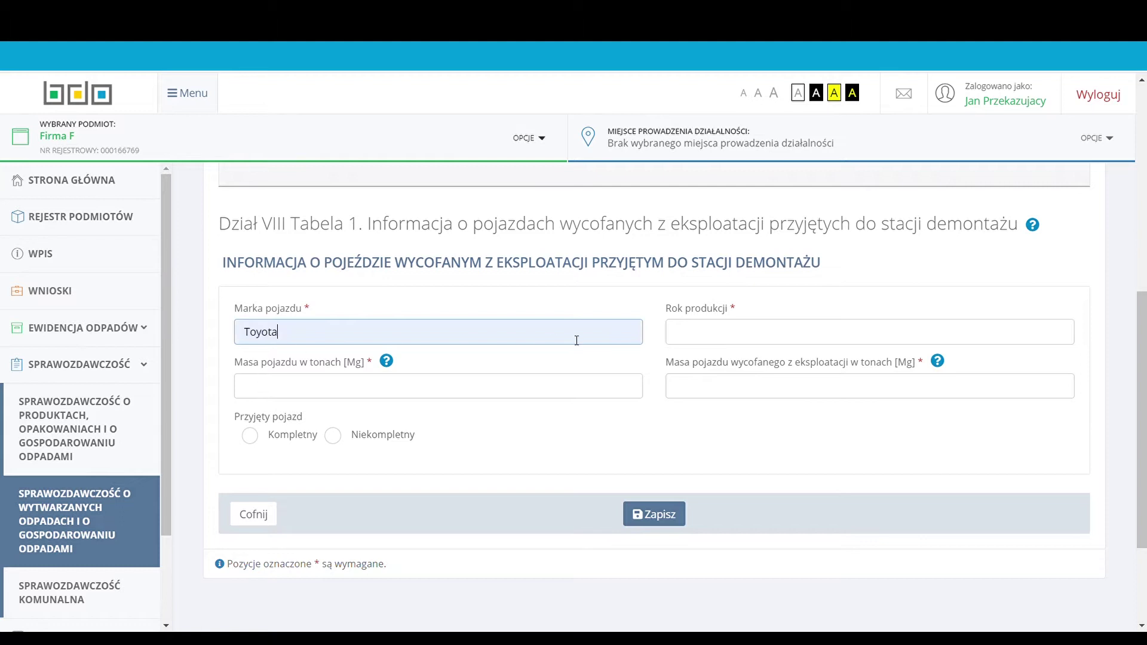
pyautogui.click(698, 337)
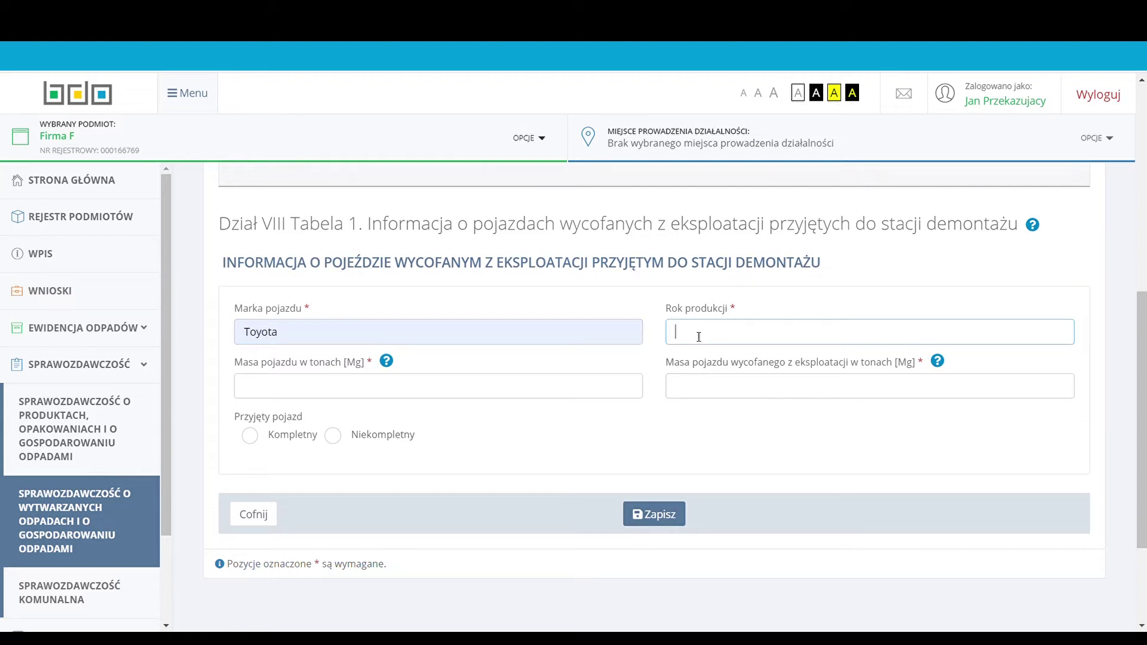
pyautogui.click(692, 366)
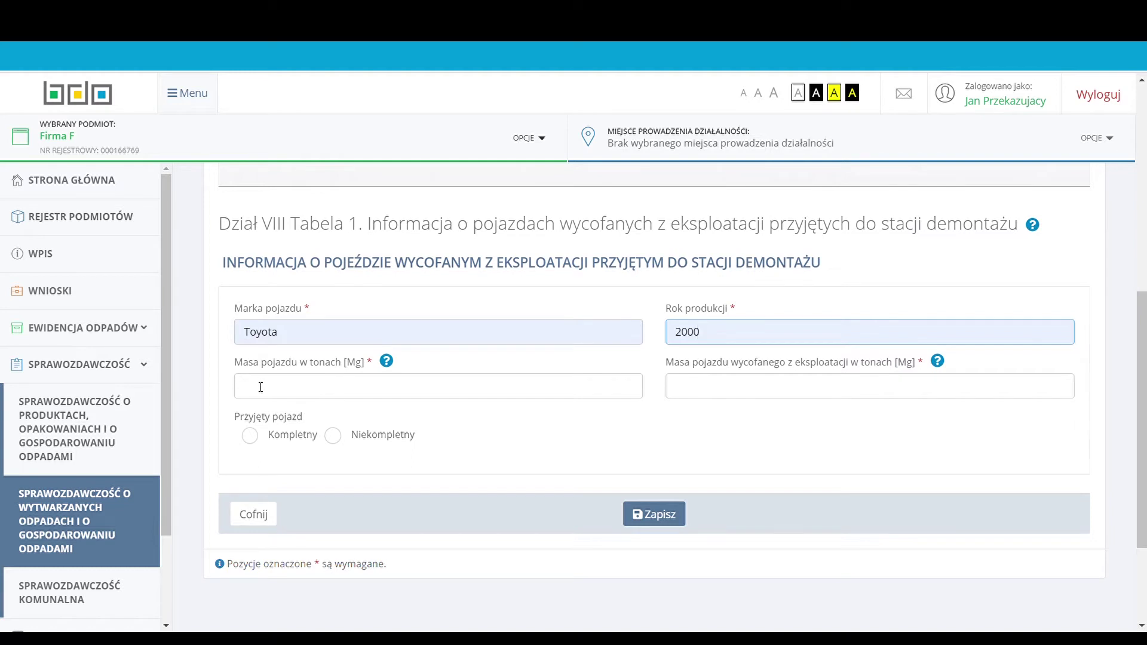
# Step: Check the help notes for both mass fields, and set the vehicle mass to 1445 and the end-of-life vehicle mass to 1400
pyautogui.moveTo(388, 365)
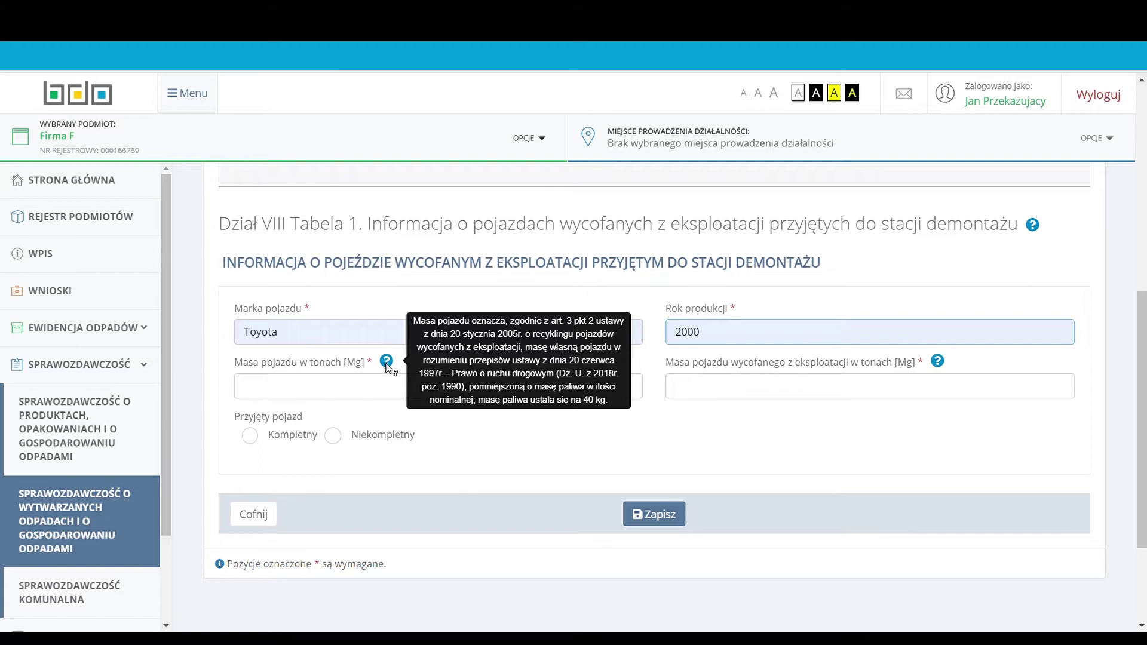
pyautogui.click(286, 392)
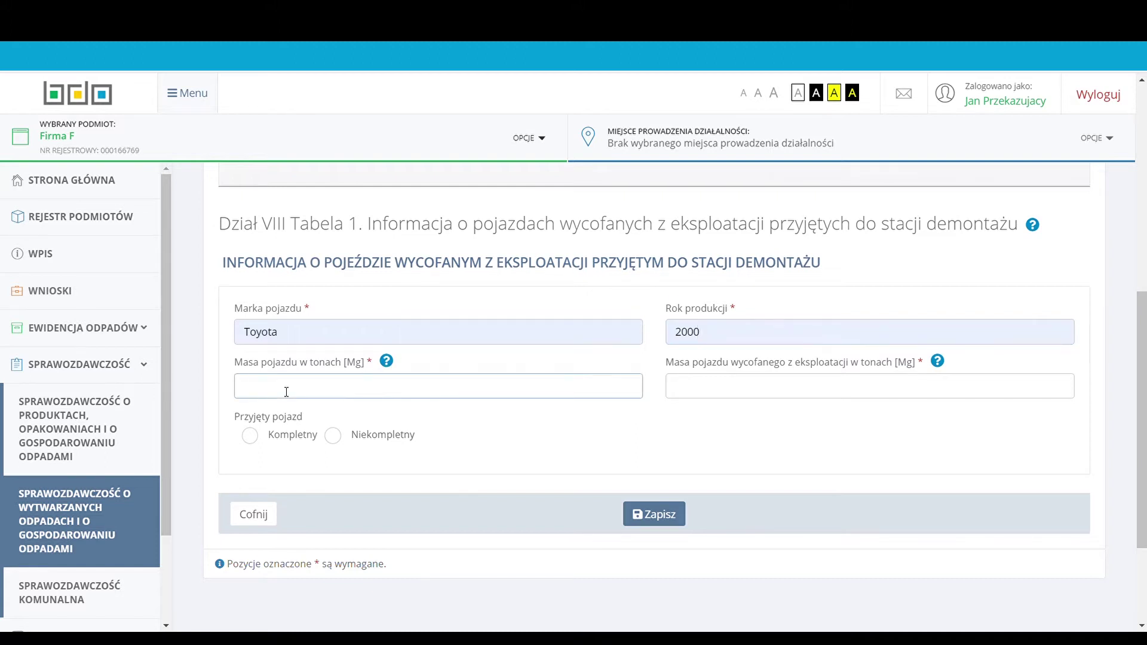
pyautogui.write('1445')
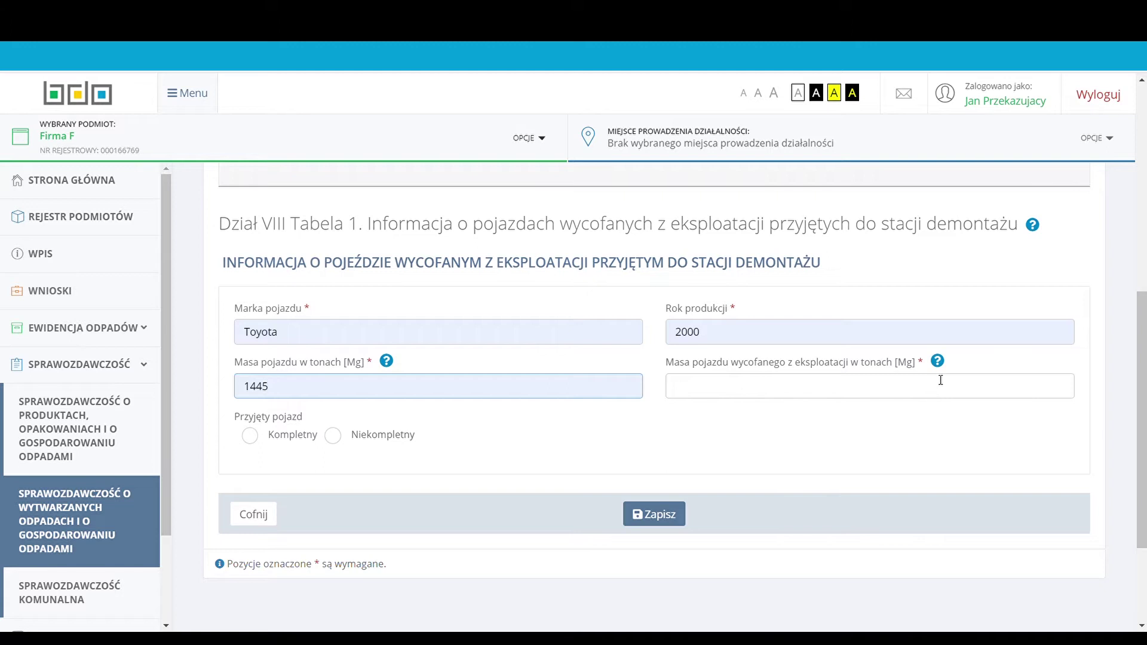
pyautogui.moveTo(939, 366)
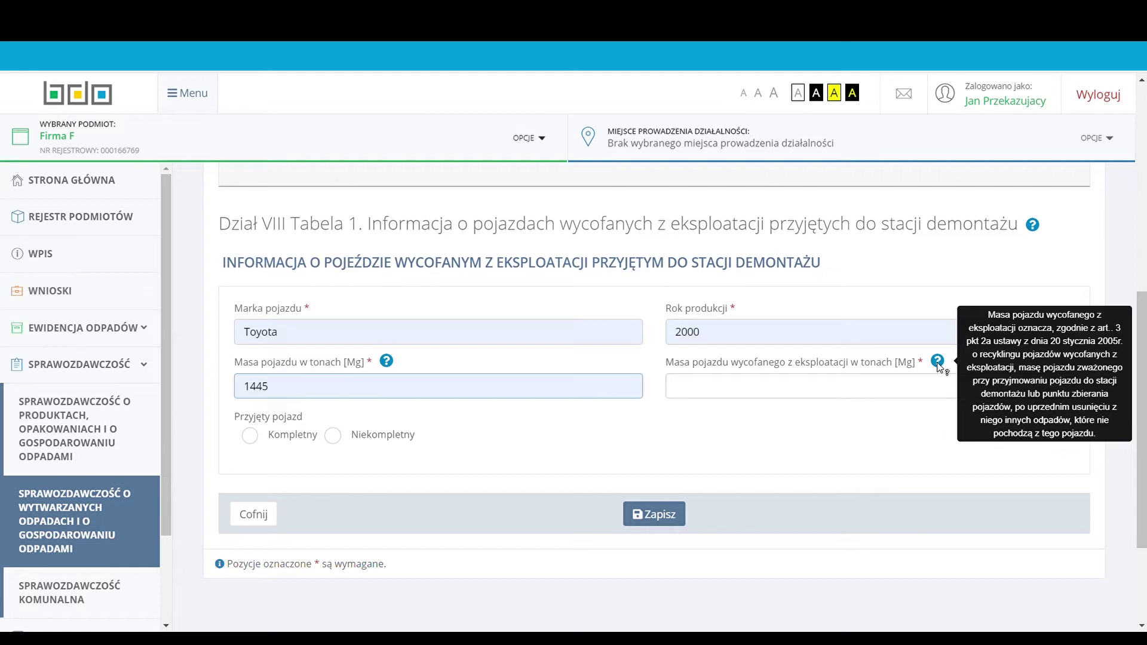
pyautogui.click(707, 388)
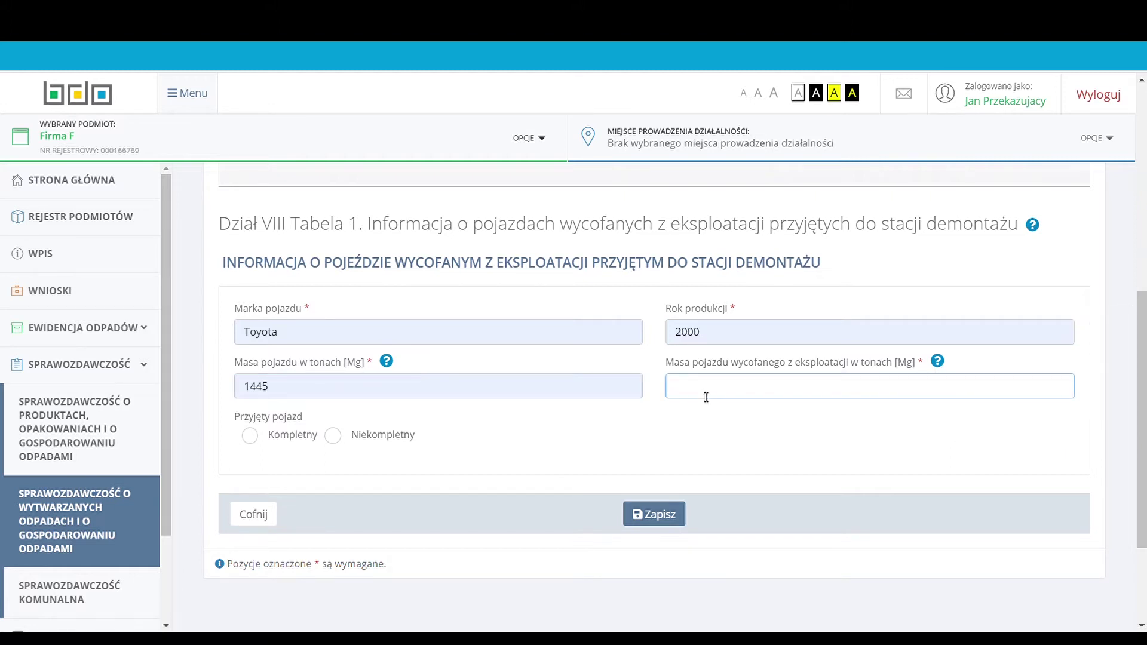
pyautogui.write('1400')
pyautogui.press('End')
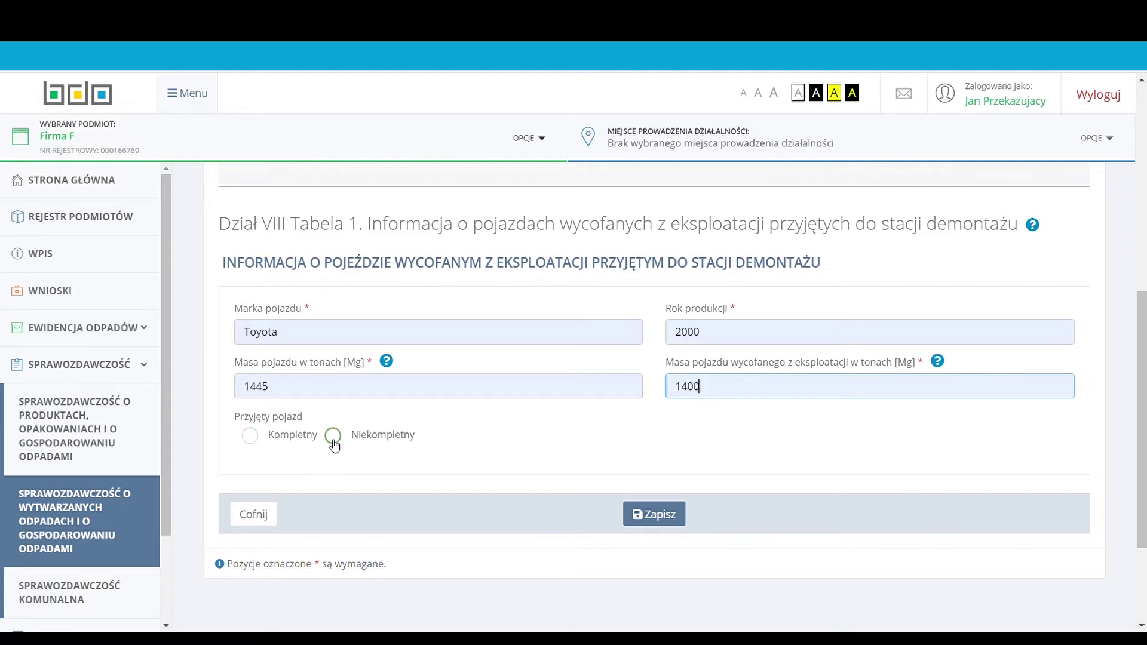
# Step: Mark the accepted vehicle as Kompletny, save the entry and review the vehicle list with its summary
pyautogui.click(251, 437)
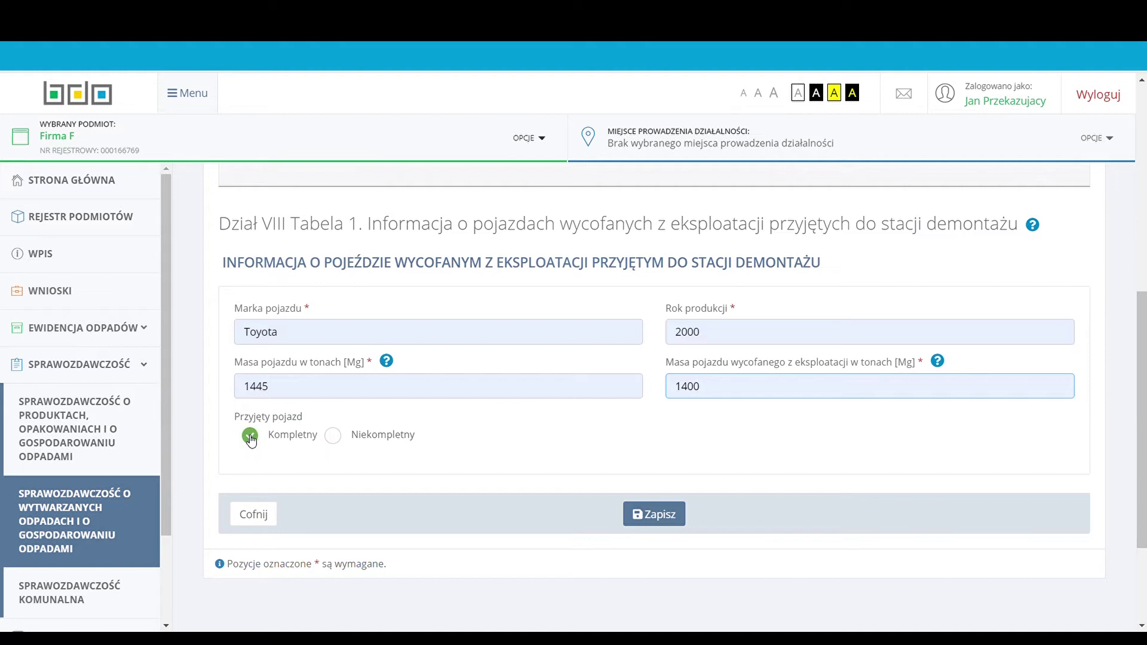
pyautogui.click(660, 521)
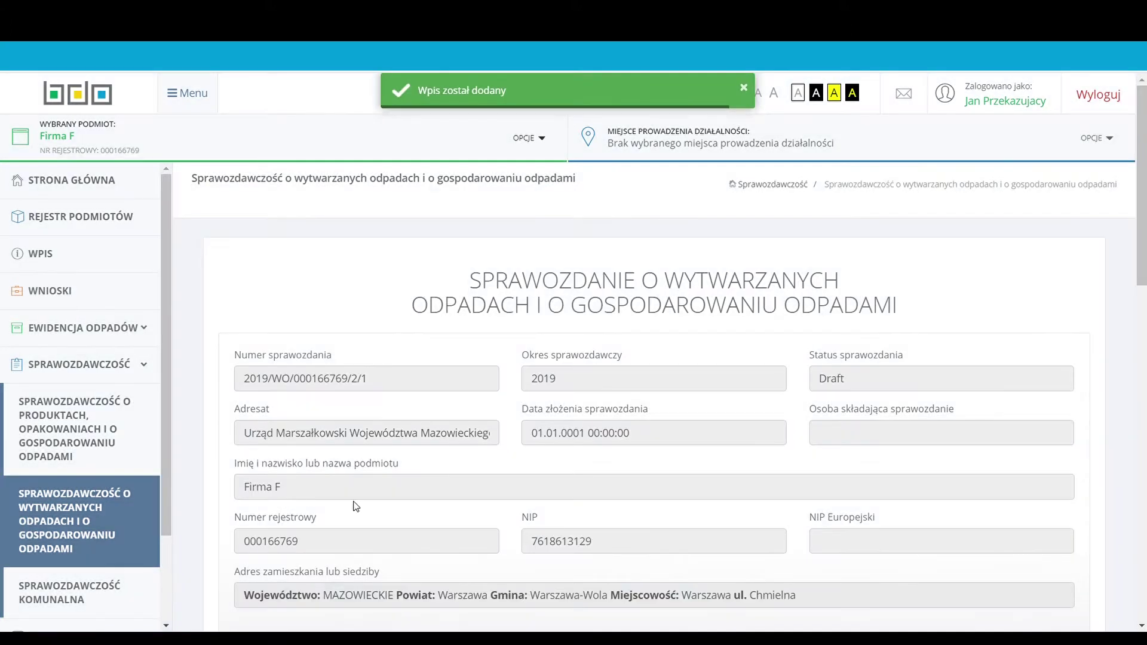
pyautogui.scroll(-10, 197, 474)
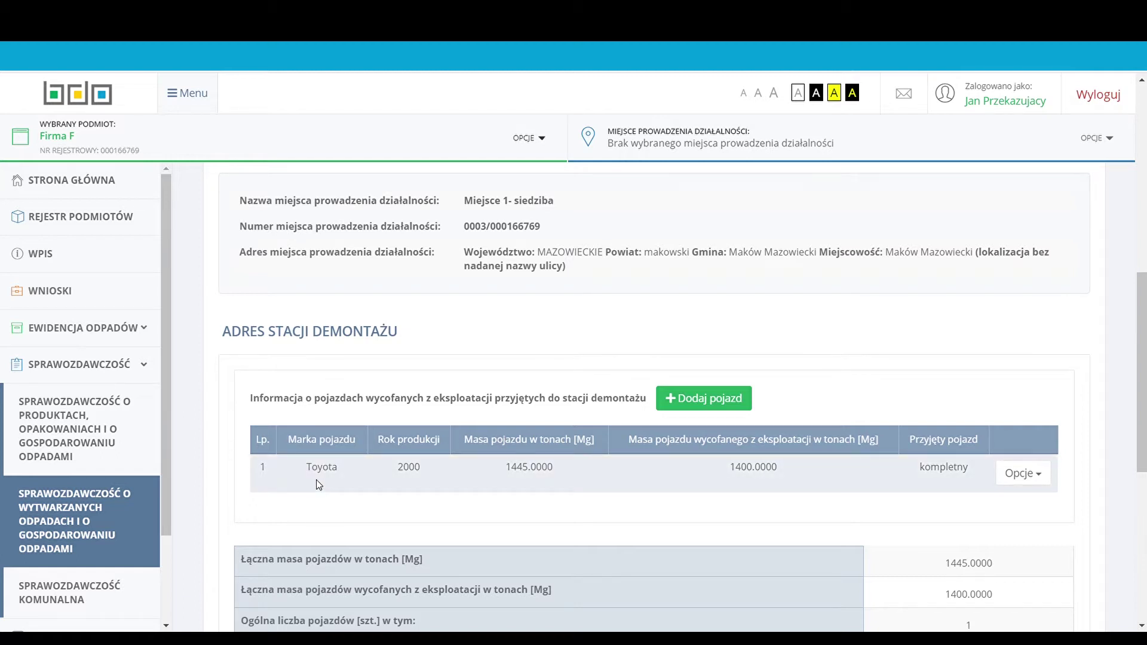
pyautogui.scroll(-4, 227, 491)
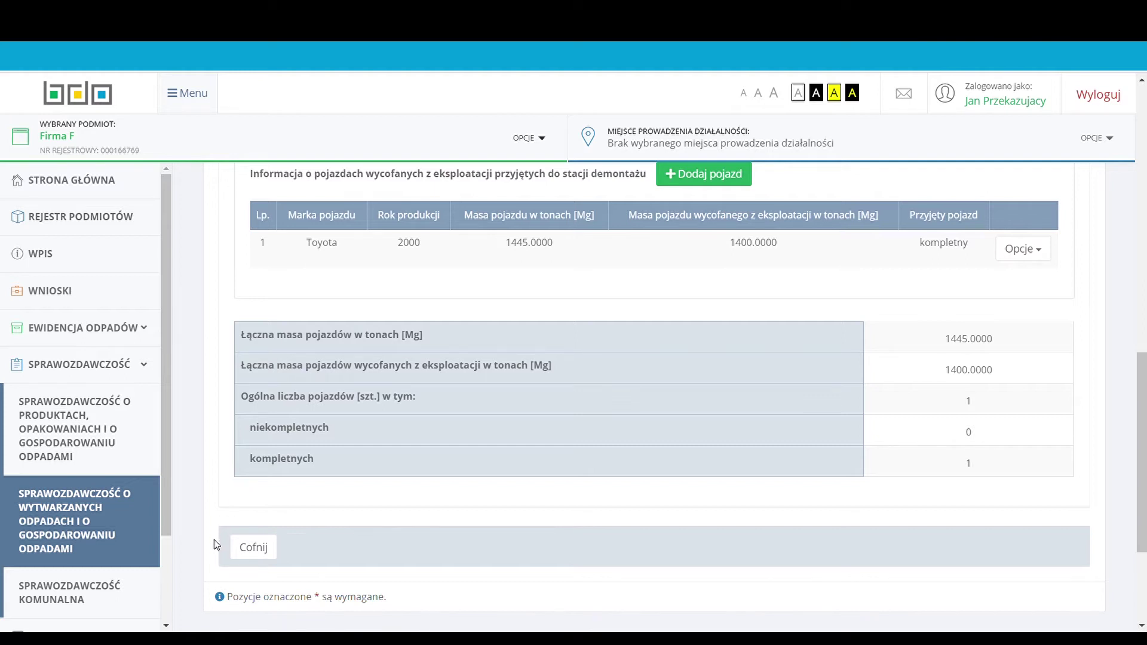
# Step: Return to the station list and open the station's section on waste subjected to or transferred for recovery, including recycling
pyautogui.click(253, 550)
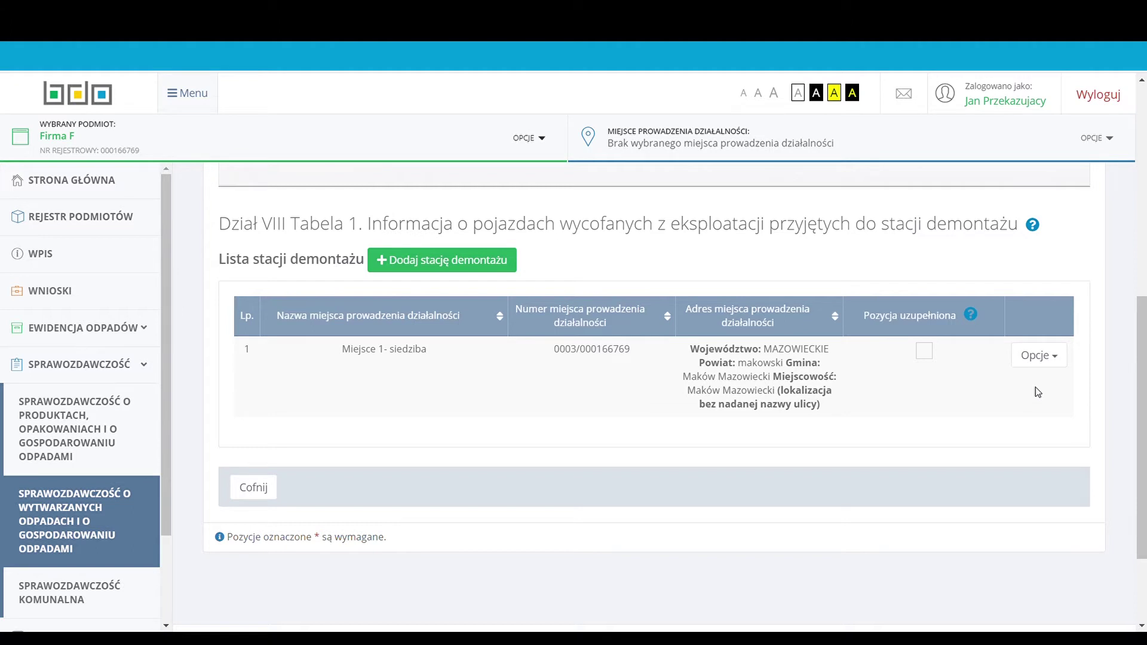
pyautogui.click(1038, 356)
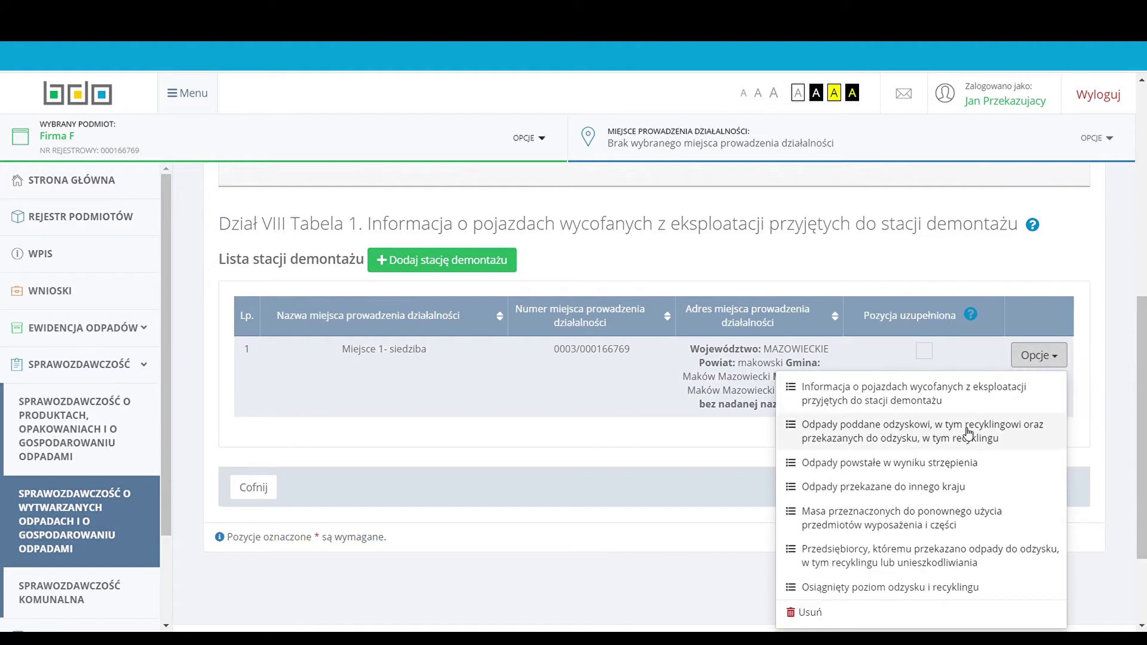
pyautogui.click(967, 441)
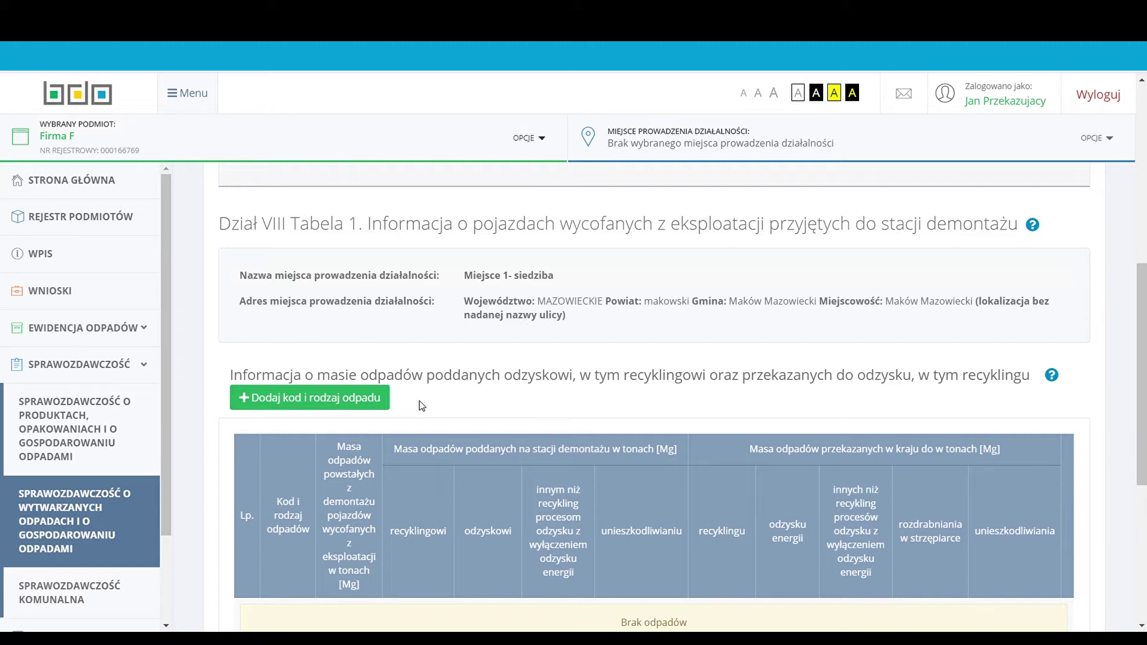
# Step: Start a new waste entry and set its code and type to 16 01 03 Zużyte opony by searching for 160103
pyautogui.moveTo(1056, 377)
pyautogui.click(319, 399)
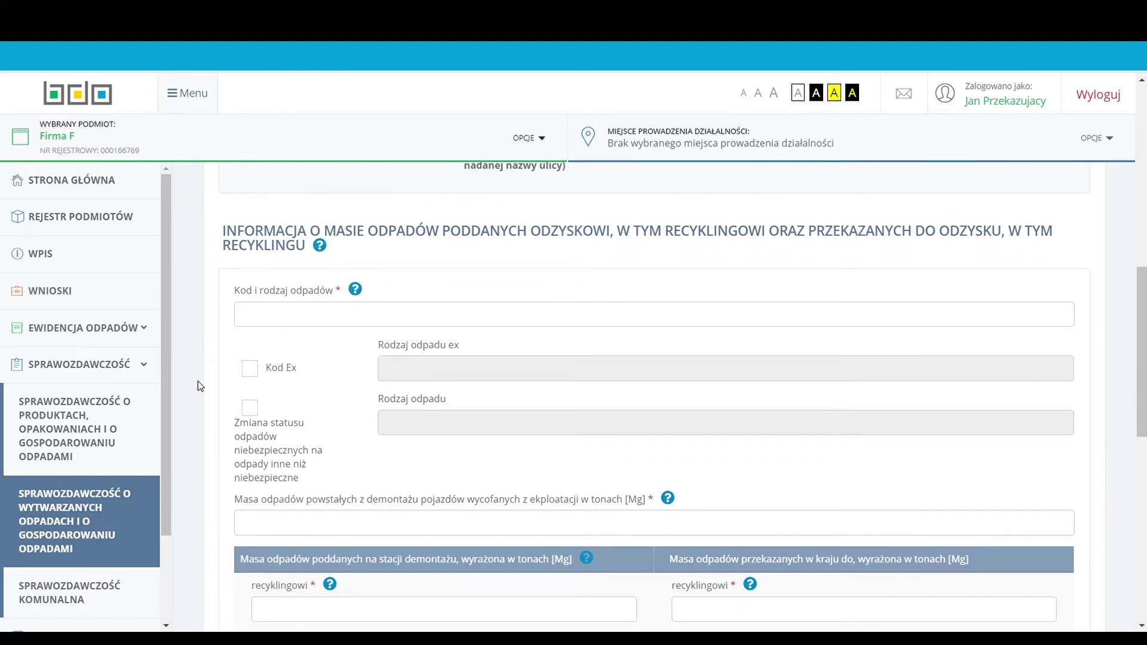
pyautogui.click(249, 314)
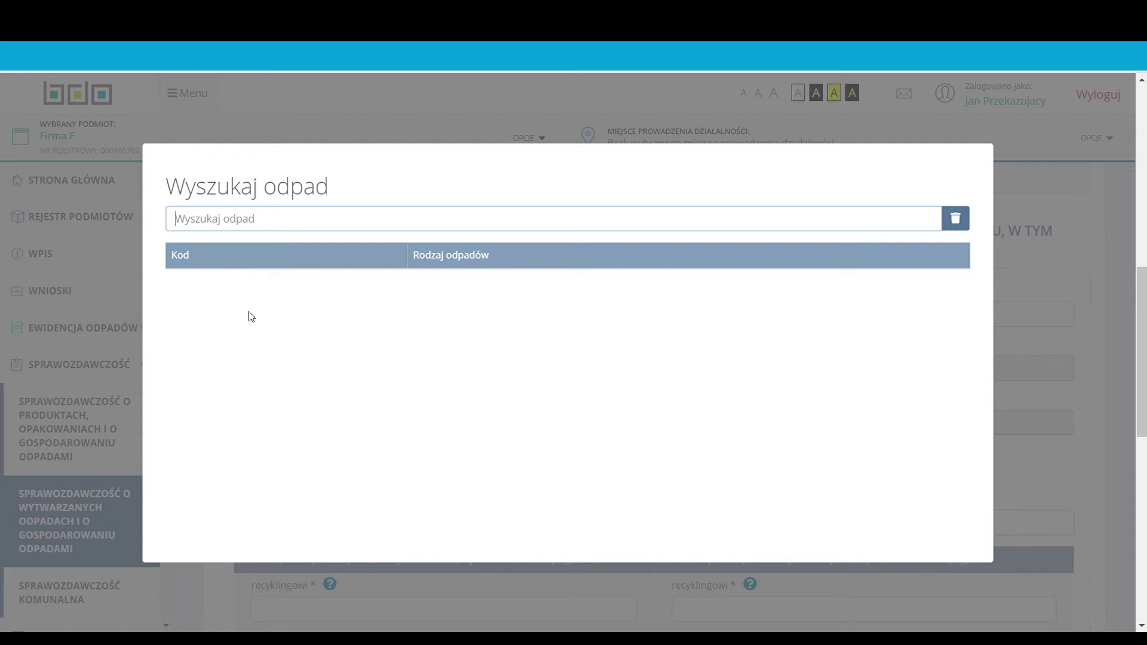
pyautogui.write('160103')
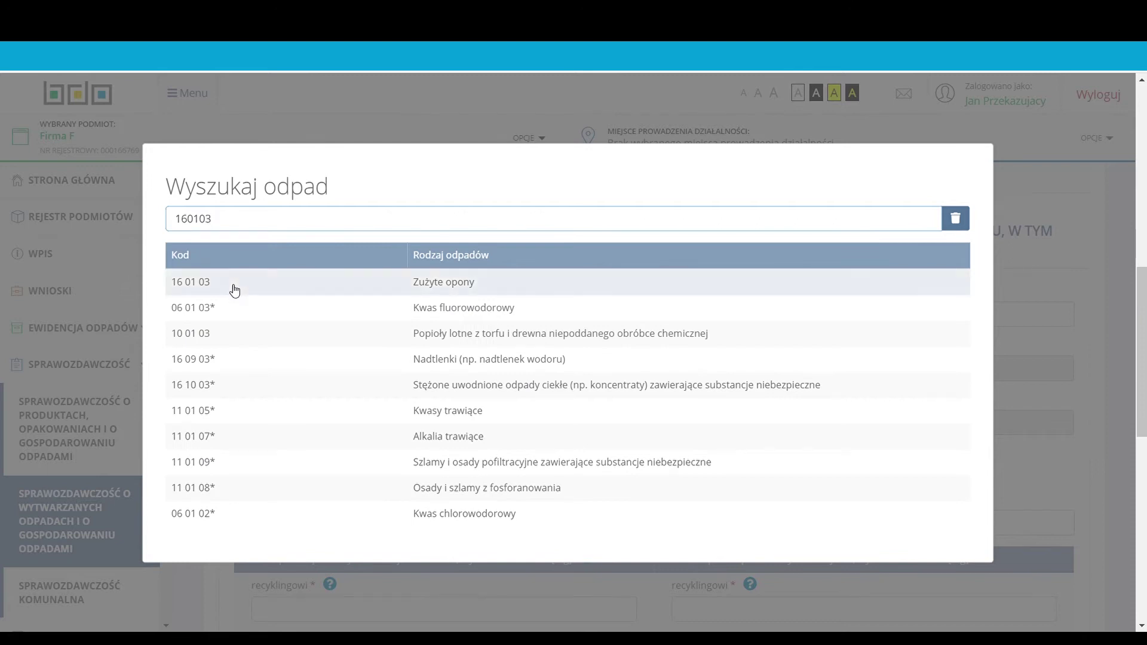
pyautogui.click(234, 290)
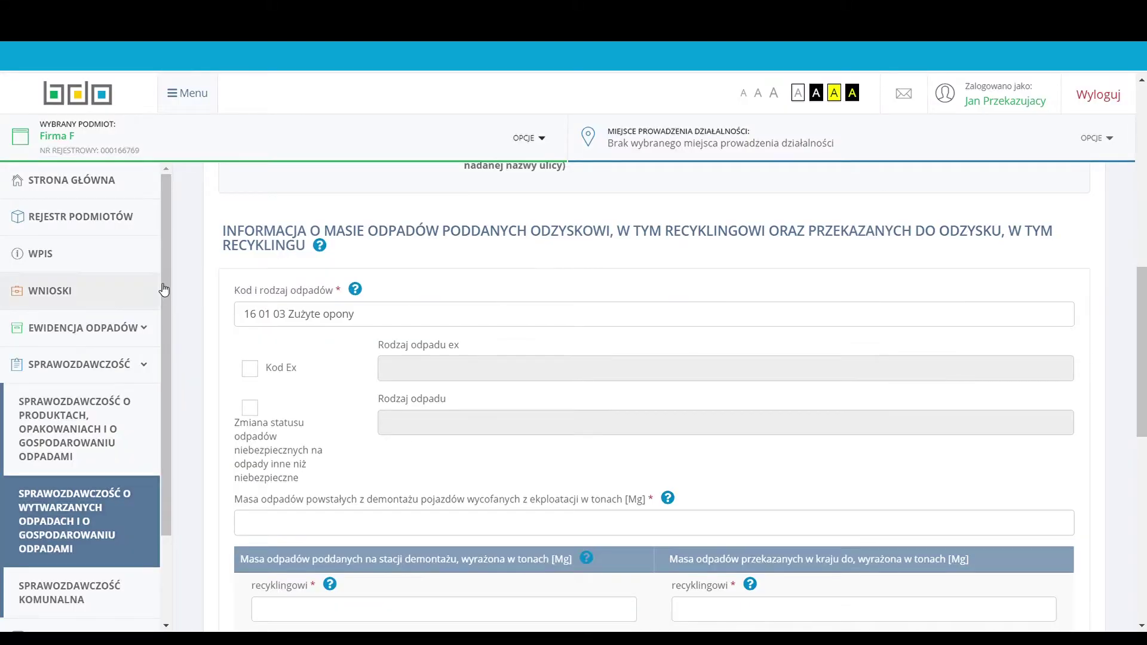
# Step: Try the Kod Ex and hazardous-status-change options of the waste entry to see the fields they enable, leaving both unselected
pyautogui.click(251, 371)
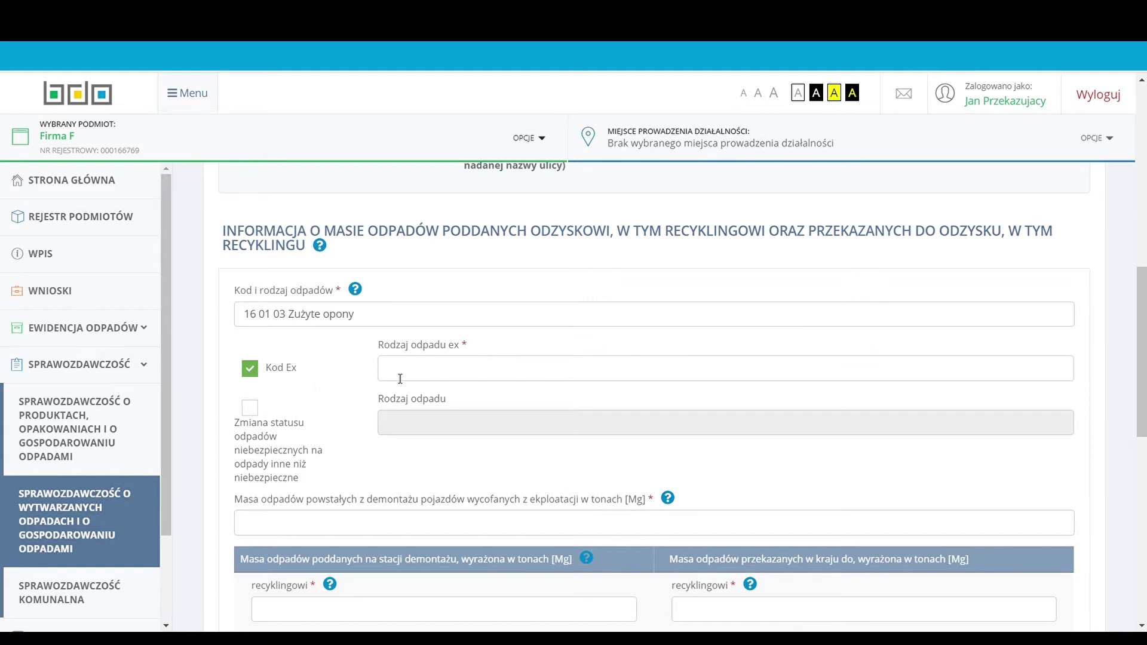
pyautogui.click(248, 370)
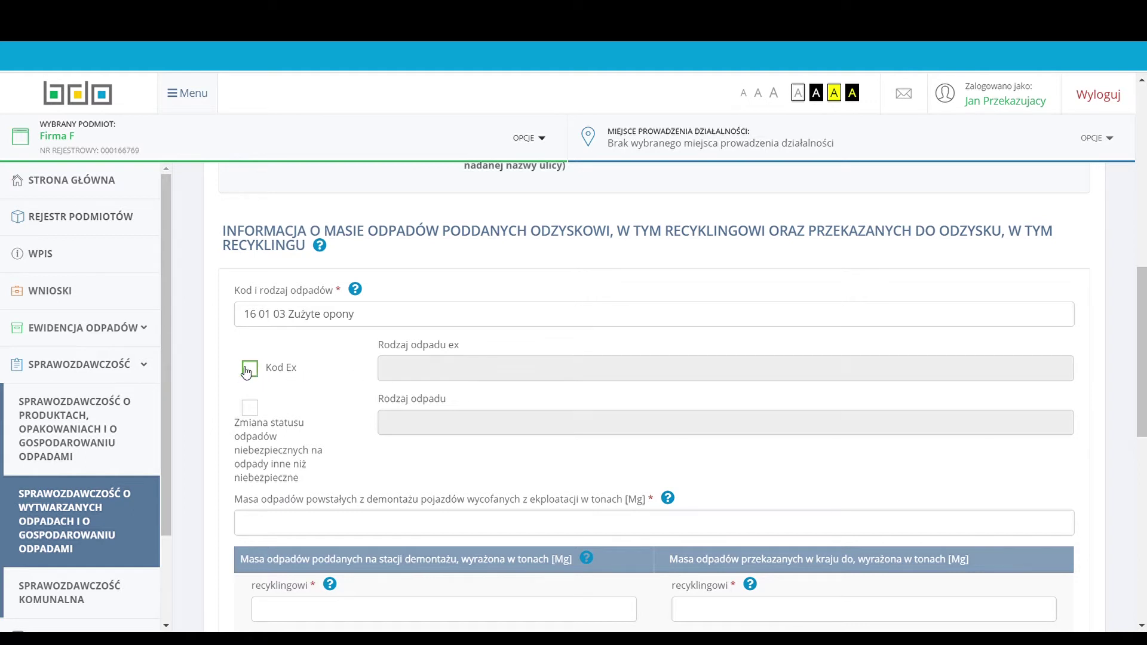
pyautogui.scroll(-1, 246, 370)
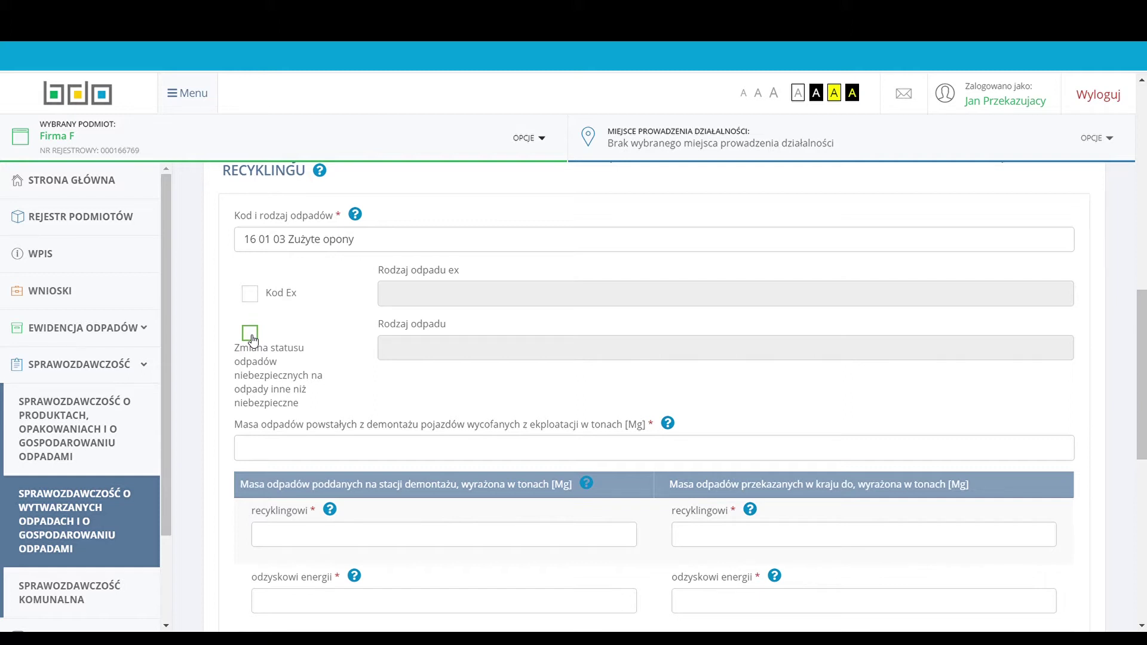
pyautogui.click(250, 334)
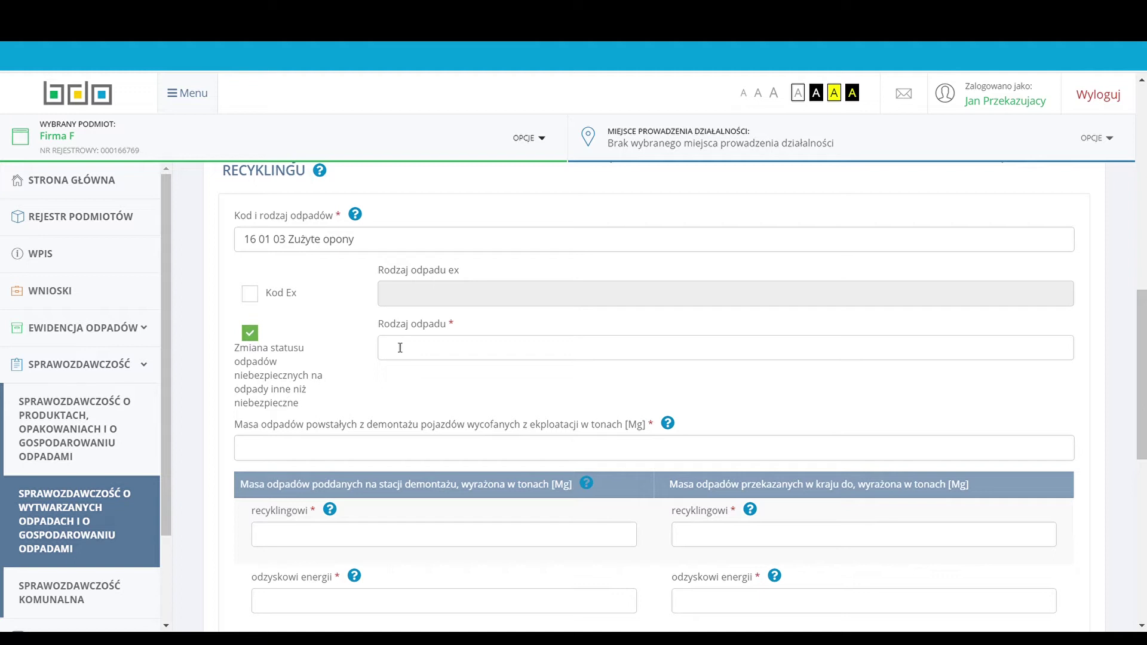
pyautogui.click(251, 333)
# Step: Check the help note for the mass of waste from dismantling end-of-life vehicles and set that mass to 50 Mg
pyautogui.scroll(-1, 228, 325)
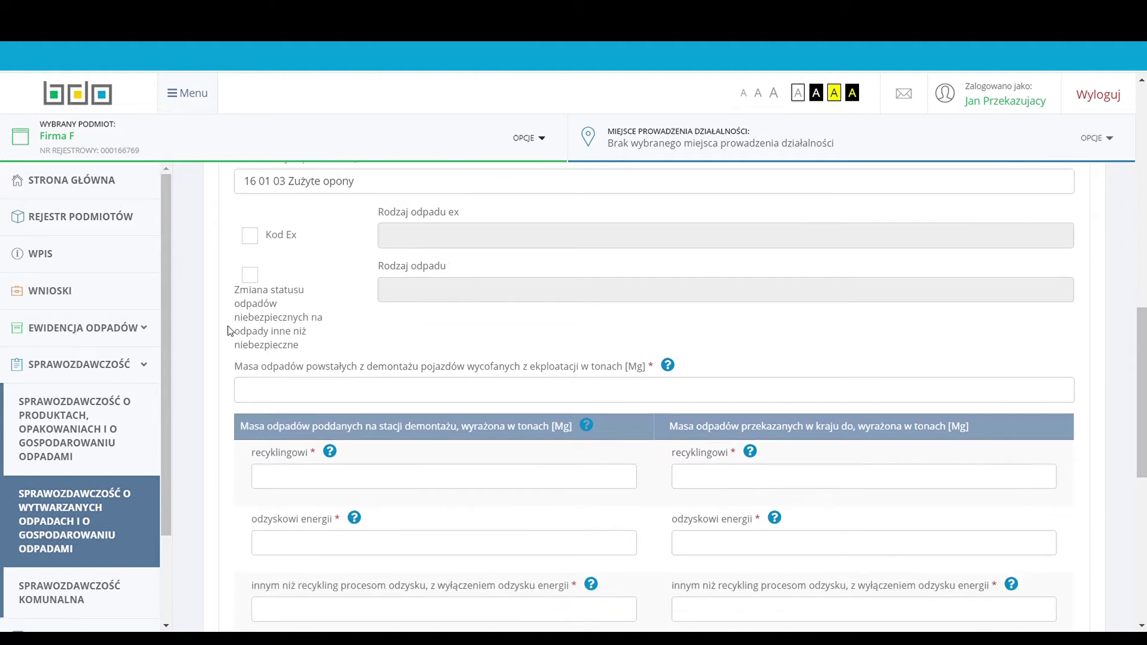
pyautogui.scroll(-2, 228, 325)
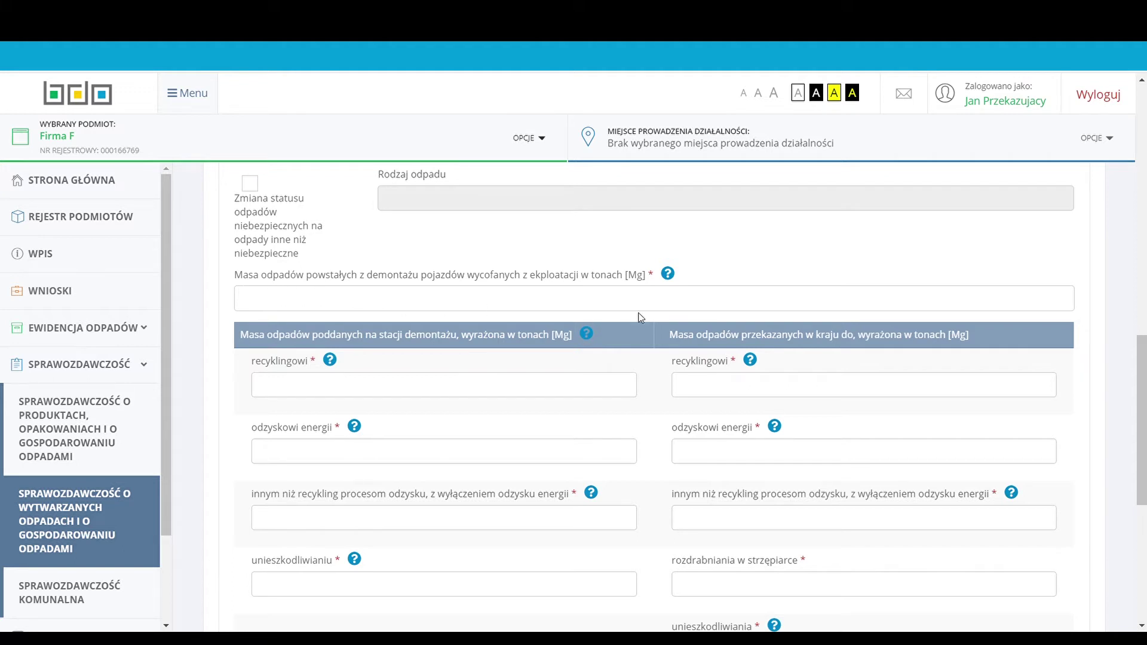
pyautogui.moveTo(670, 278)
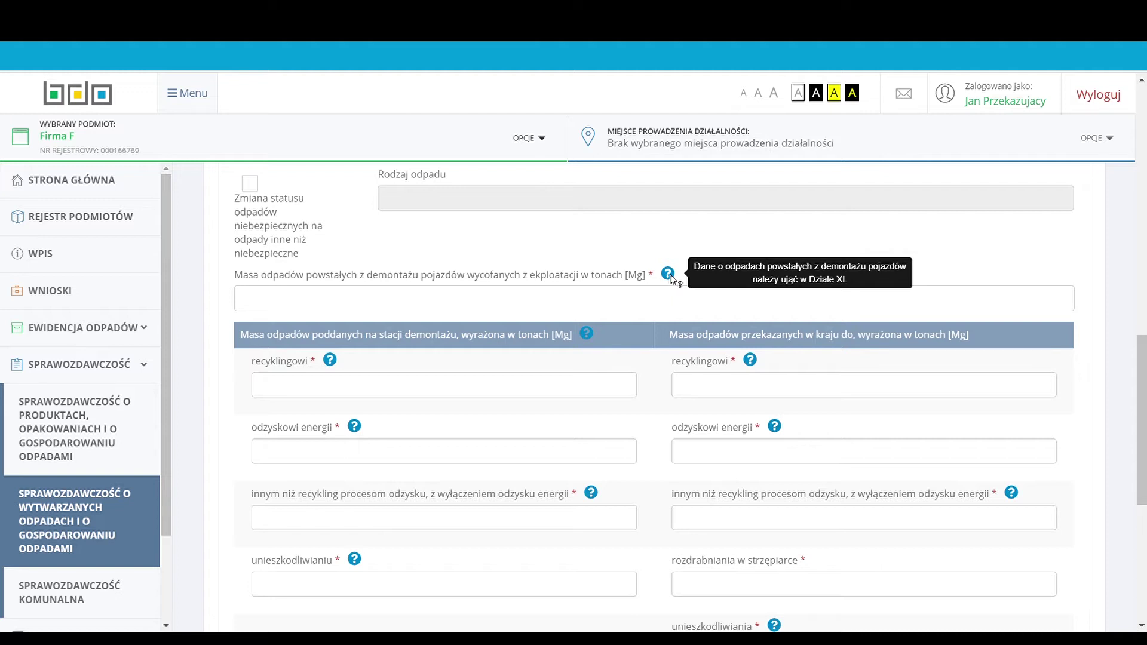
pyautogui.click(400, 305)
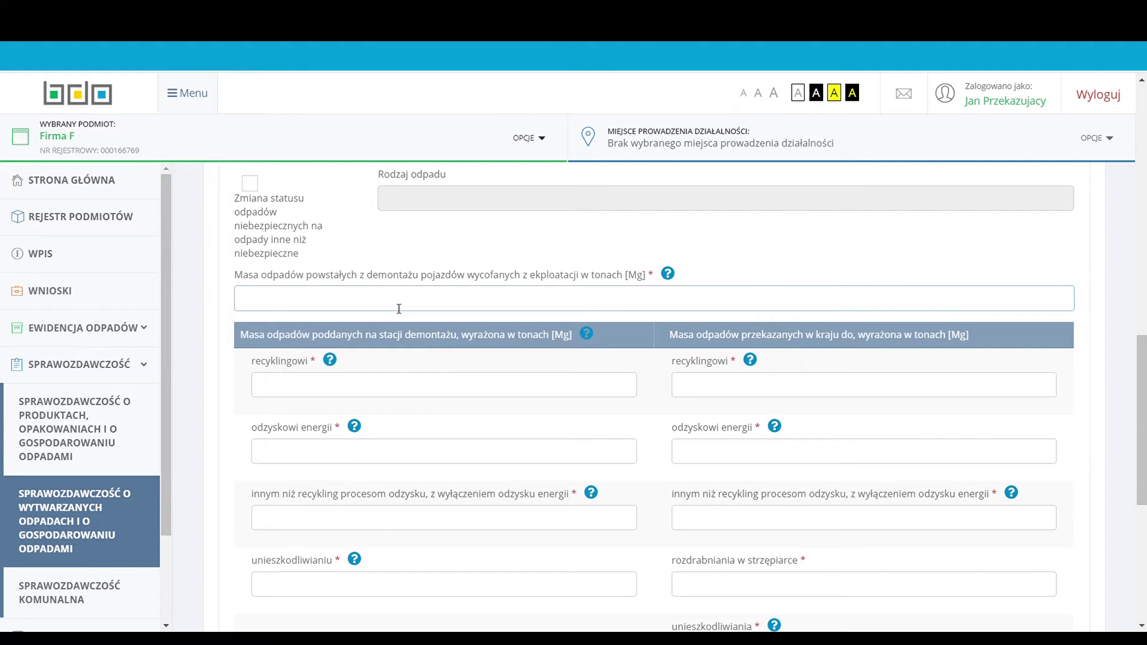
pyautogui.write('50')
# Step: Set the masses treated at the dismantling station by recycling, energy recovery, other recovery and disposal to 0,0000 each
pyautogui.scroll(-2, 220, 309)
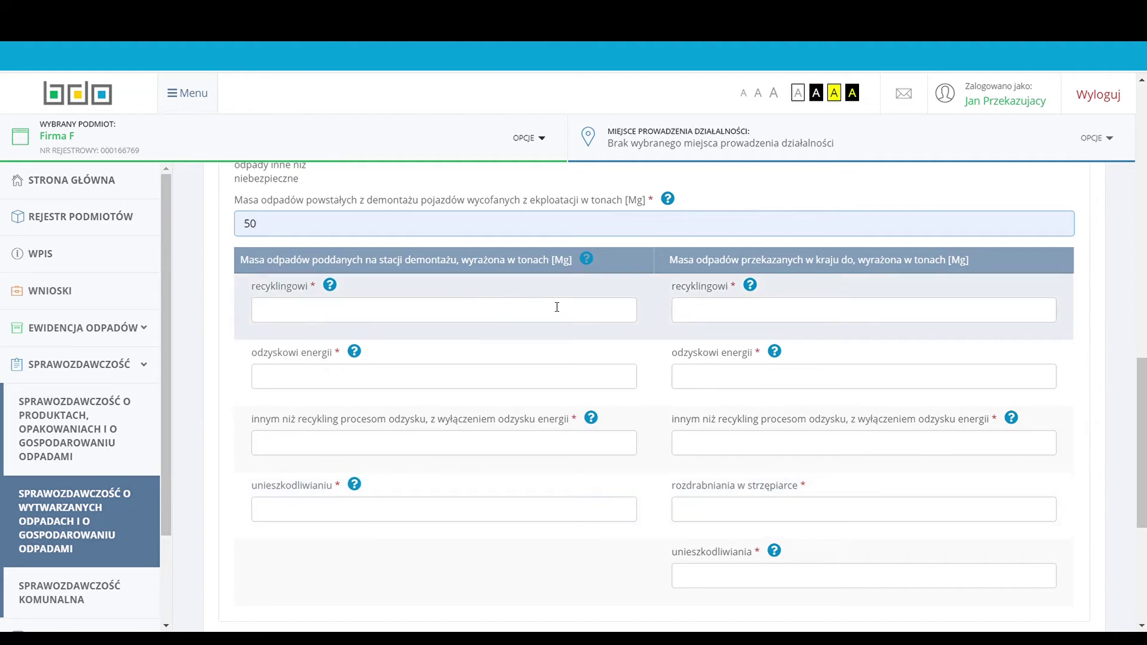
pyautogui.moveTo(589, 263)
pyautogui.click(295, 316)
pyautogui.write('0,0000')
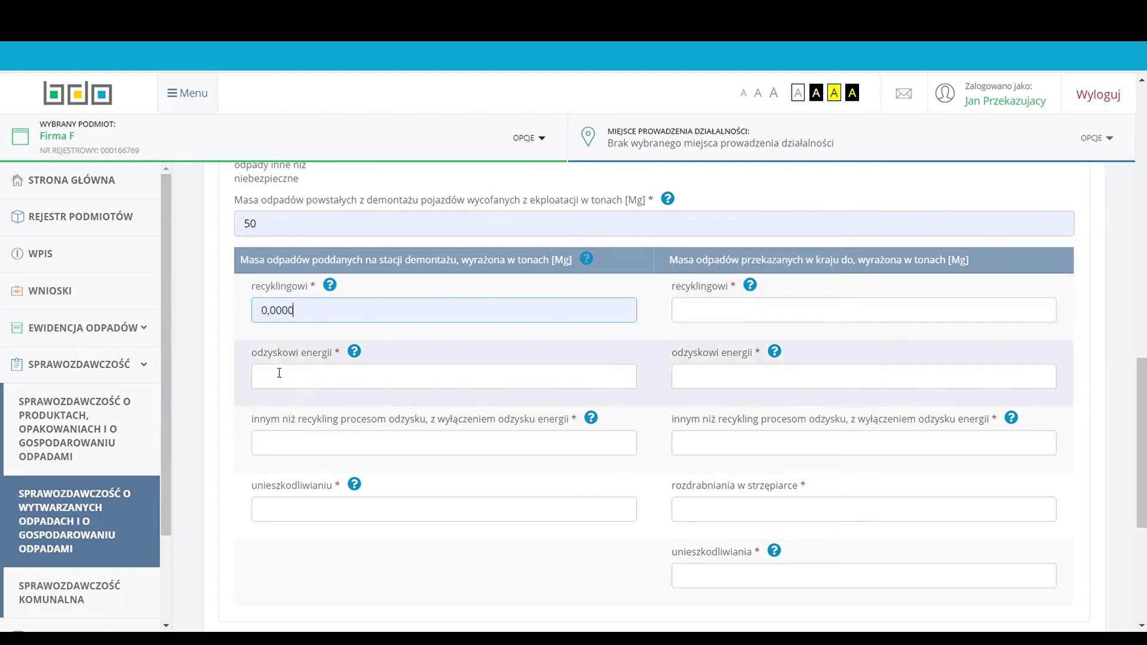
pyautogui.click(261, 377)
pyautogui.write('0,0000')
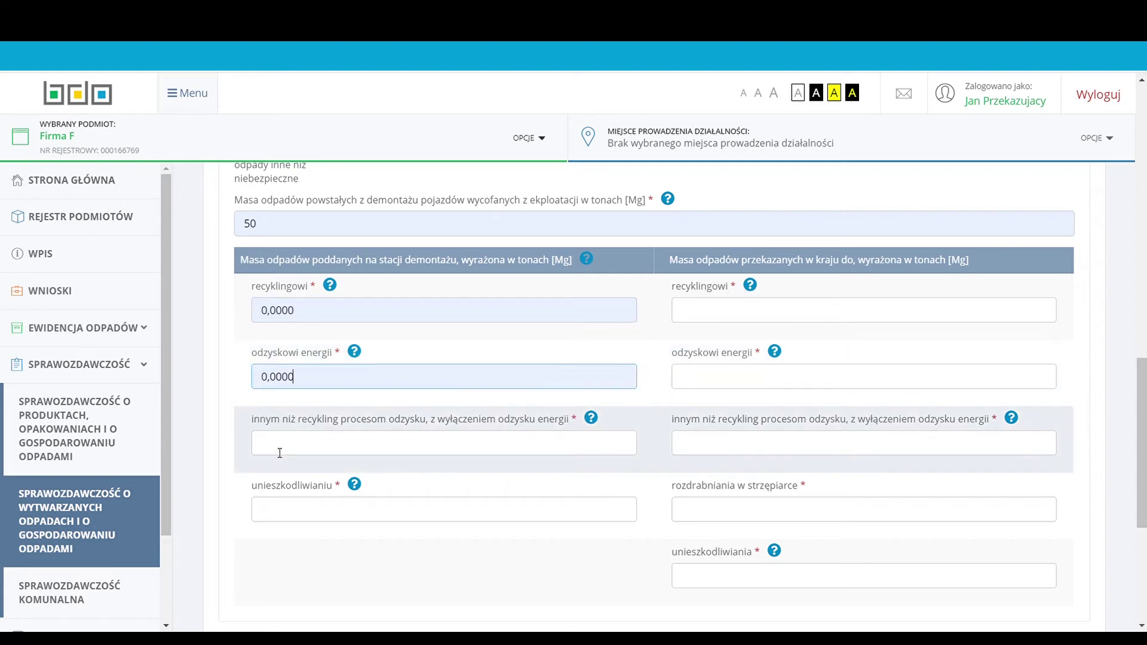
pyautogui.click(275, 445)
pyautogui.write('0,0000')
pyautogui.click(272, 509)
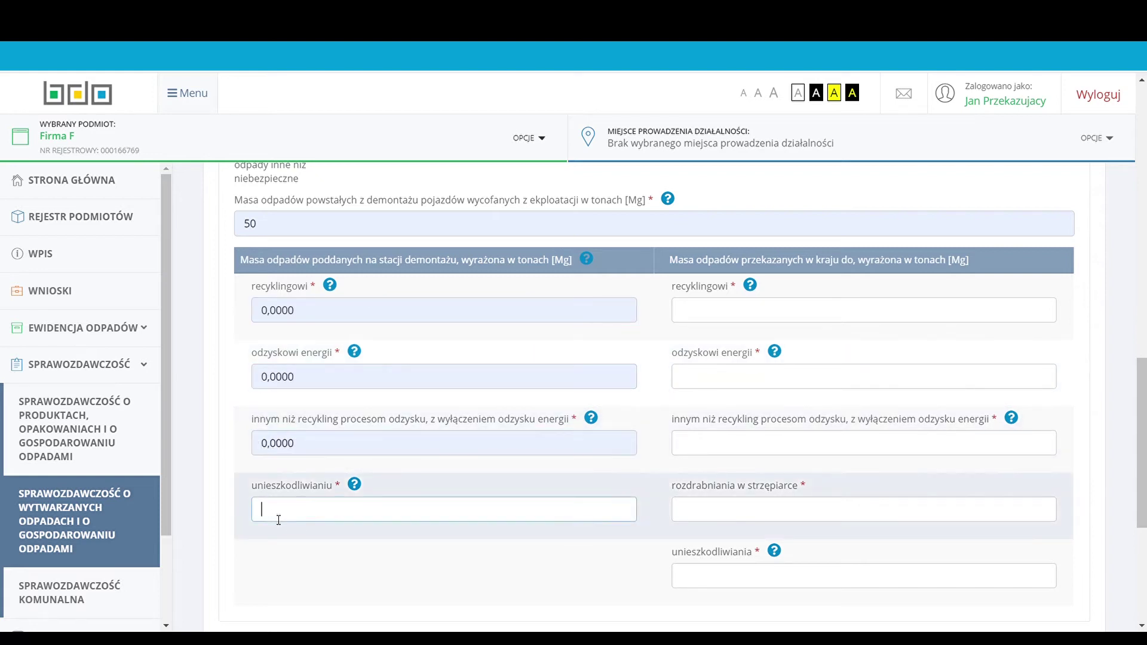
pyautogui.write('0,0000')
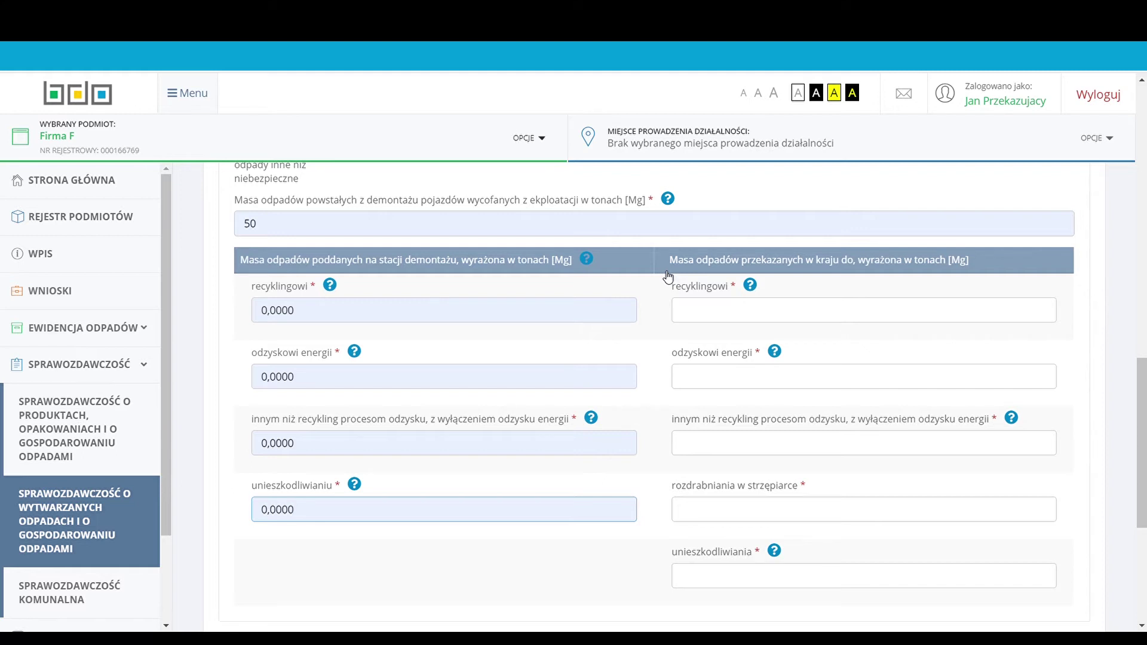
# Step: Set the masses transferred within the country: recycling 40,0000, energy recovery 2,0000, other recovery 8,0000, shredding 0,0000 and disposal 0,0000
pyautogui.click(697, 323)
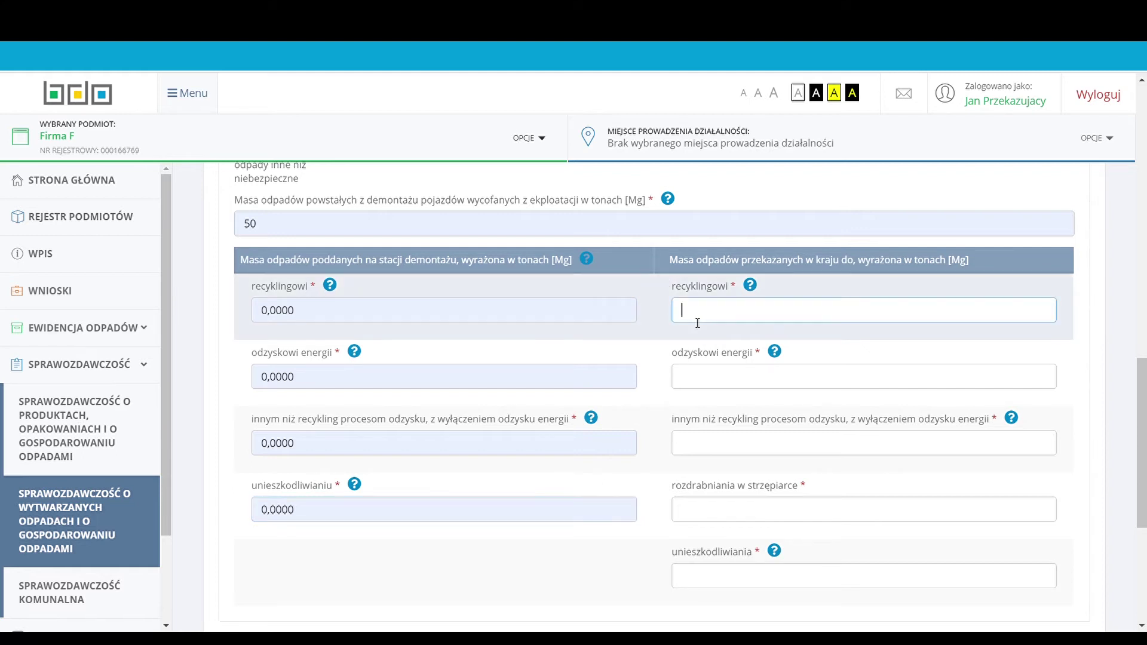
pyautogui.write('40,0000')
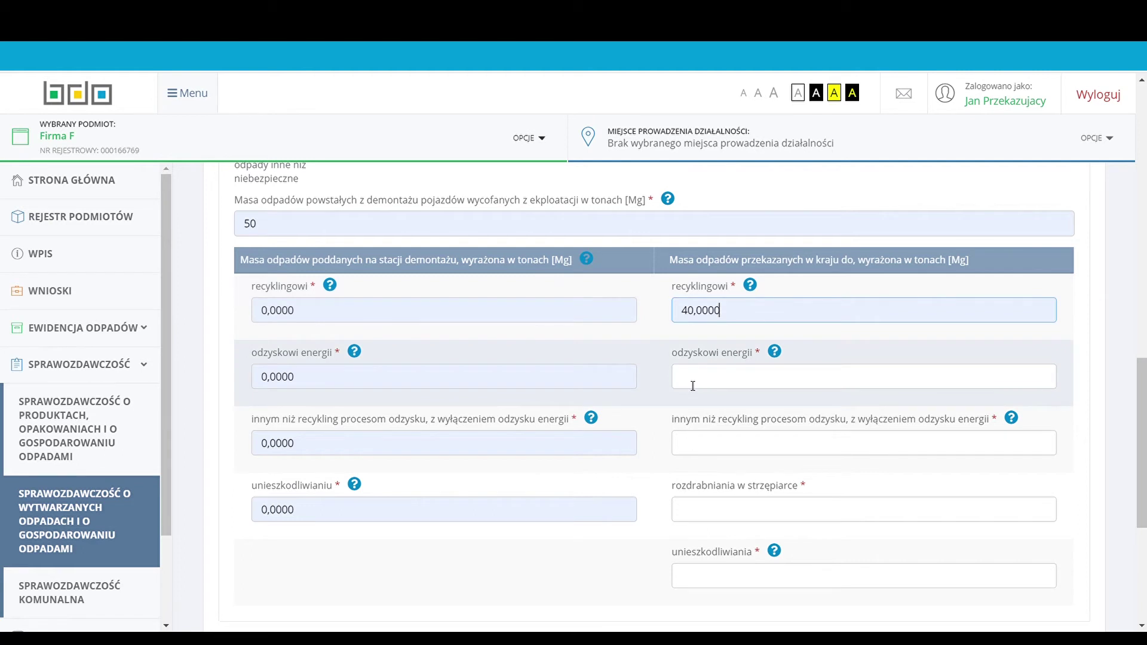
pyautogui.click(693, 385)
pyautogui.write('2,0000')
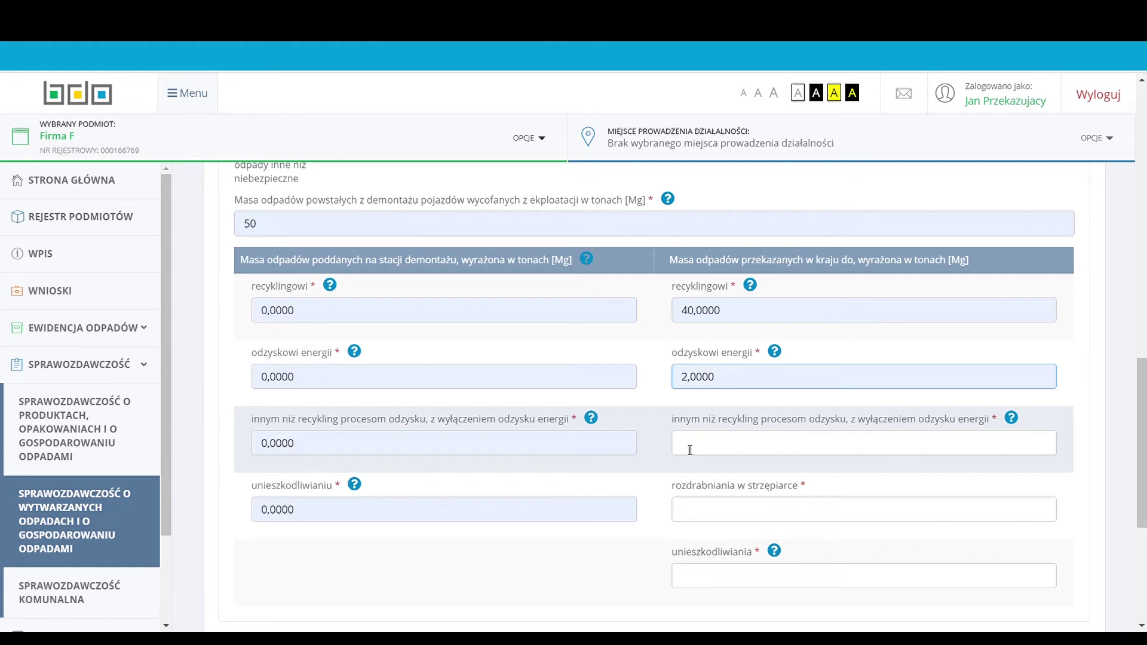
pyautogui.click(690, 450)
pyautogui.write('8')
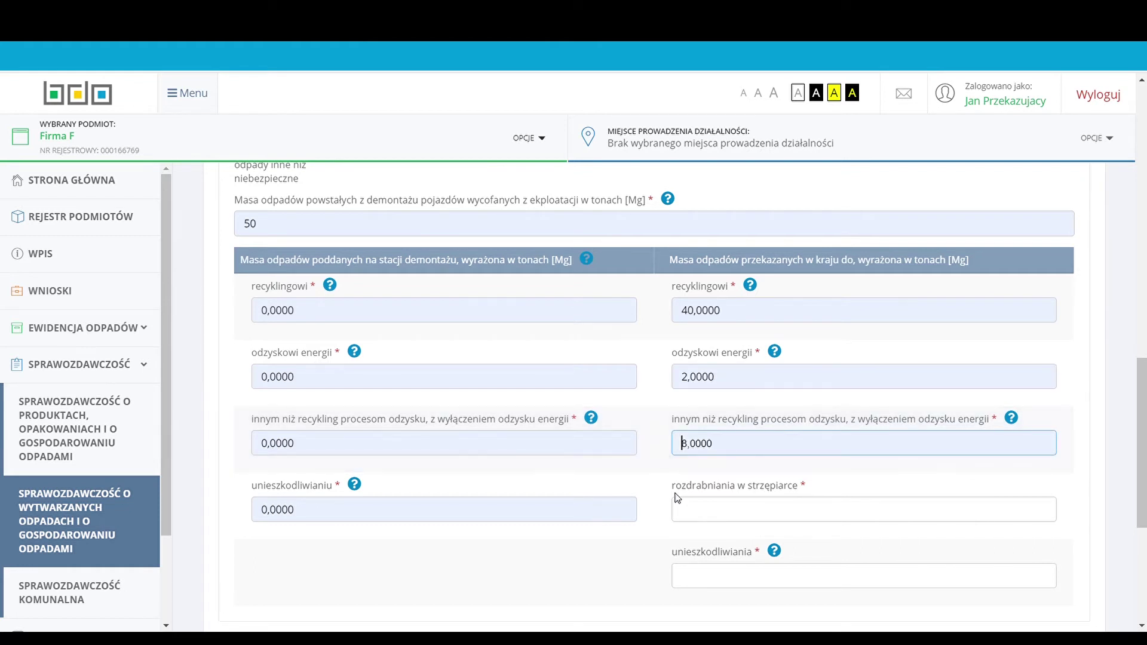
pyautogui.scroll(-1, 688, 508)
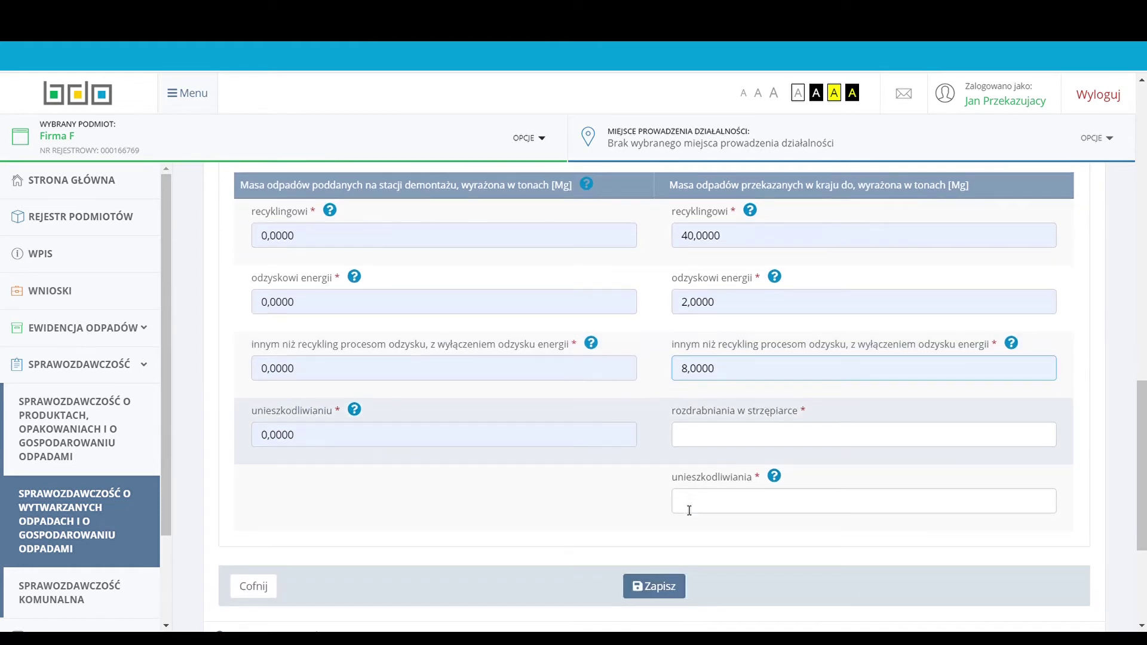
pyautogui.click(709, 441)
pyautogui.write('0')
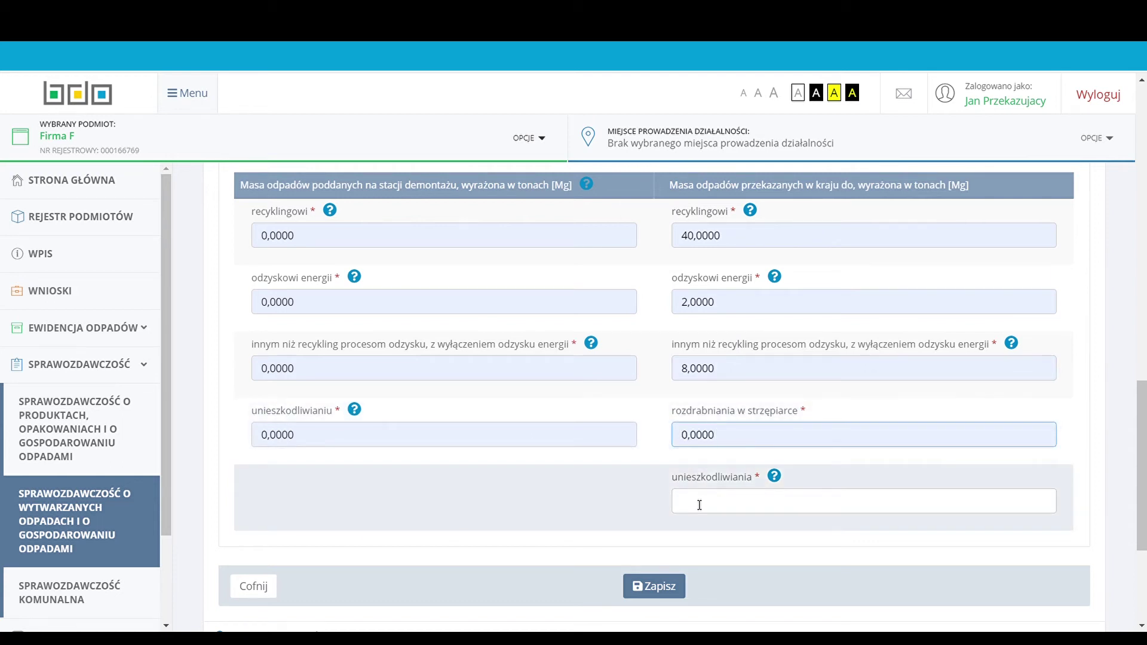
pyautogui.click(701, 502)
pyautogui.write('0')
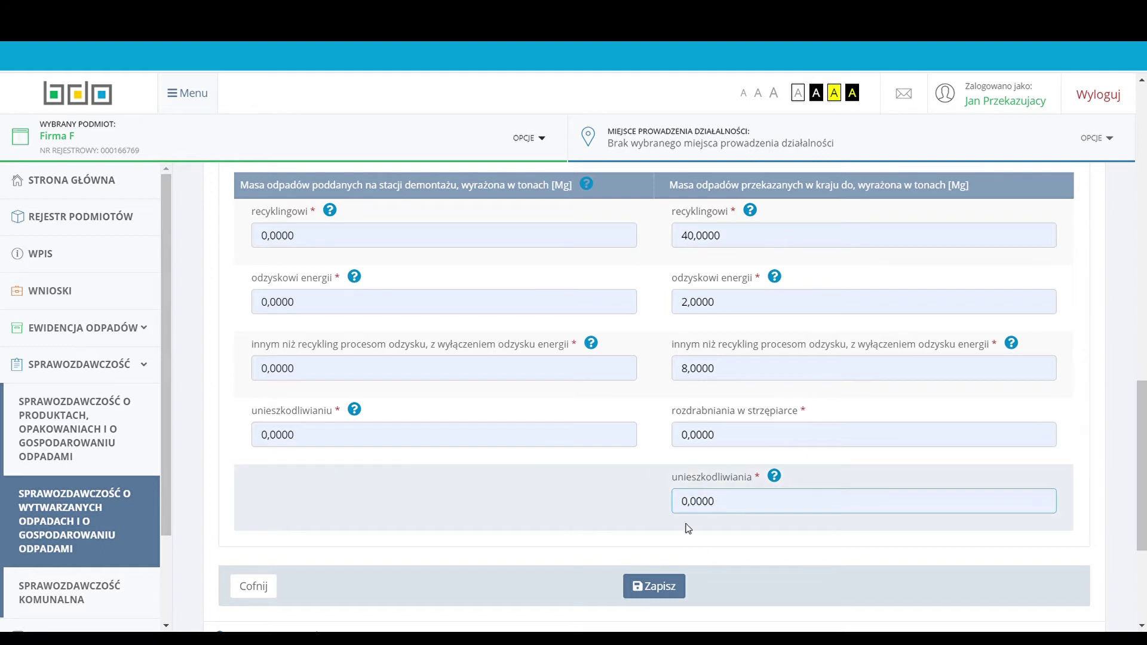
# Step: Save the used-tyre waste entry and review the station's waste list with its summary of total masses
pyautogui.moveTo(777, 476)
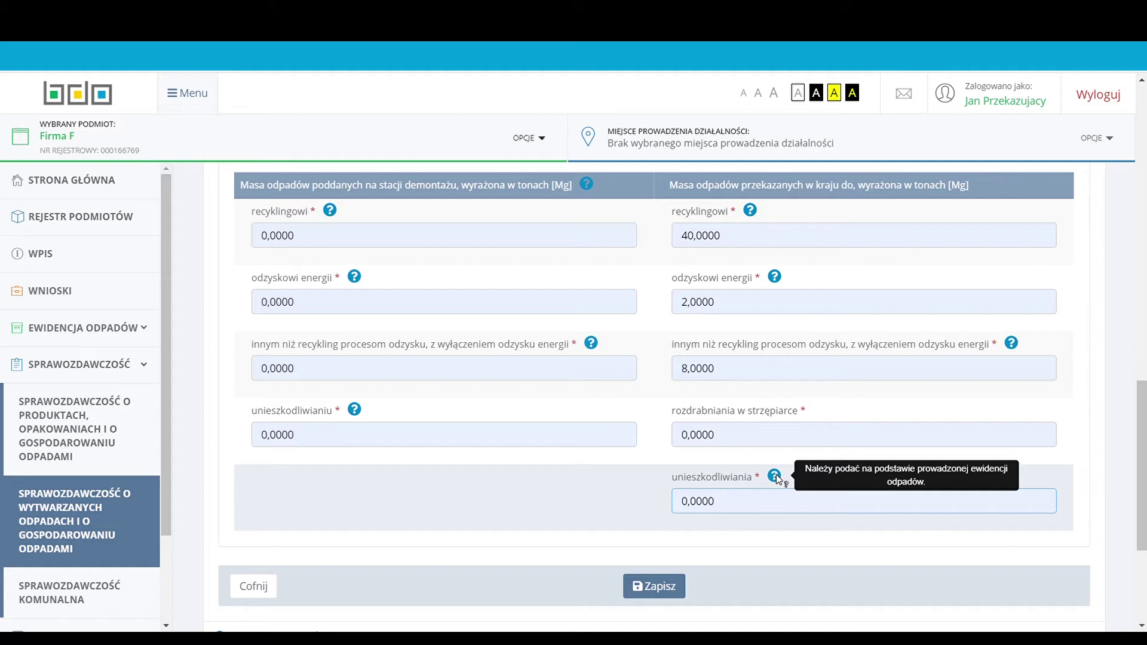
pyautogui.scroll(-3, 784, 536)
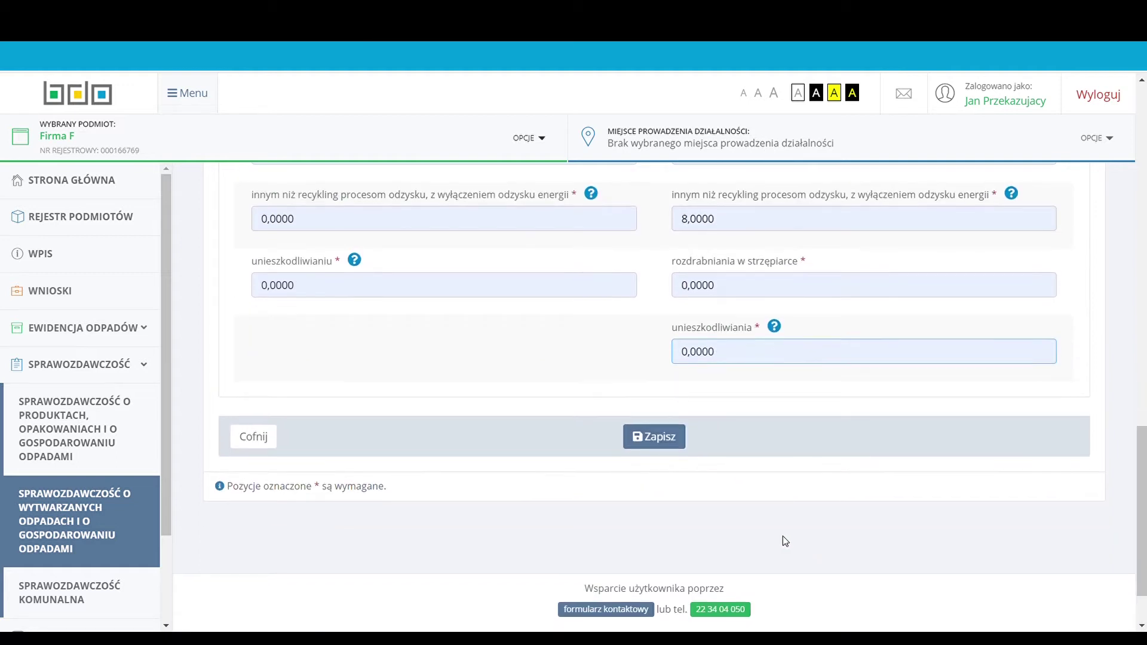
pyautogui.click(658, 445)
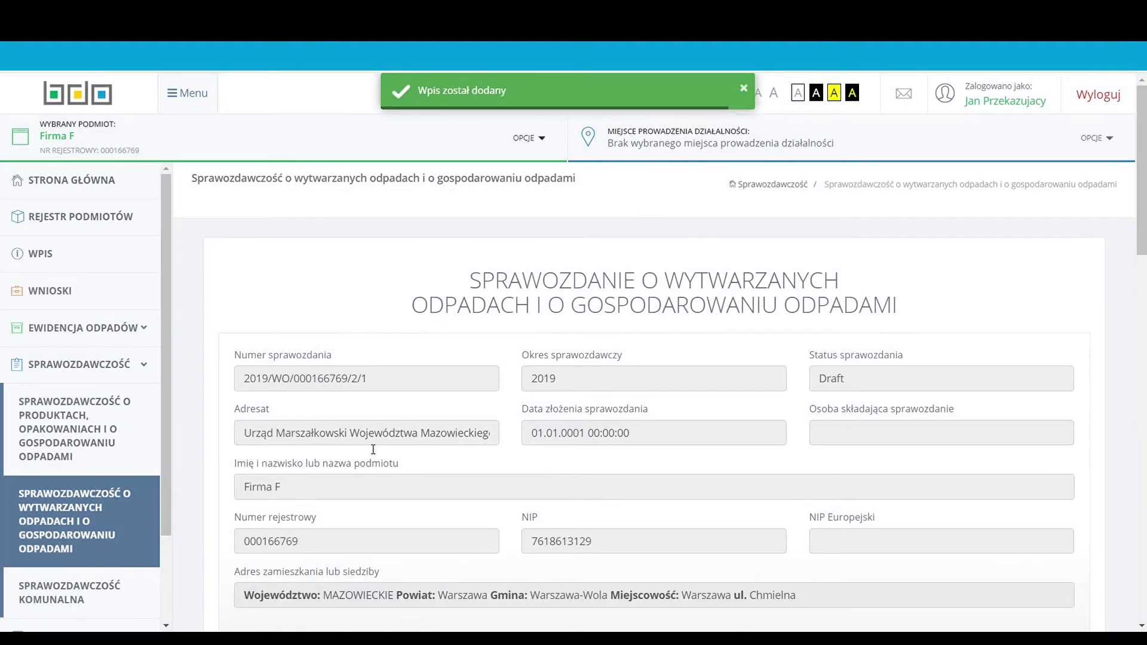
pyautogui.scroll(-5, 216, 447)
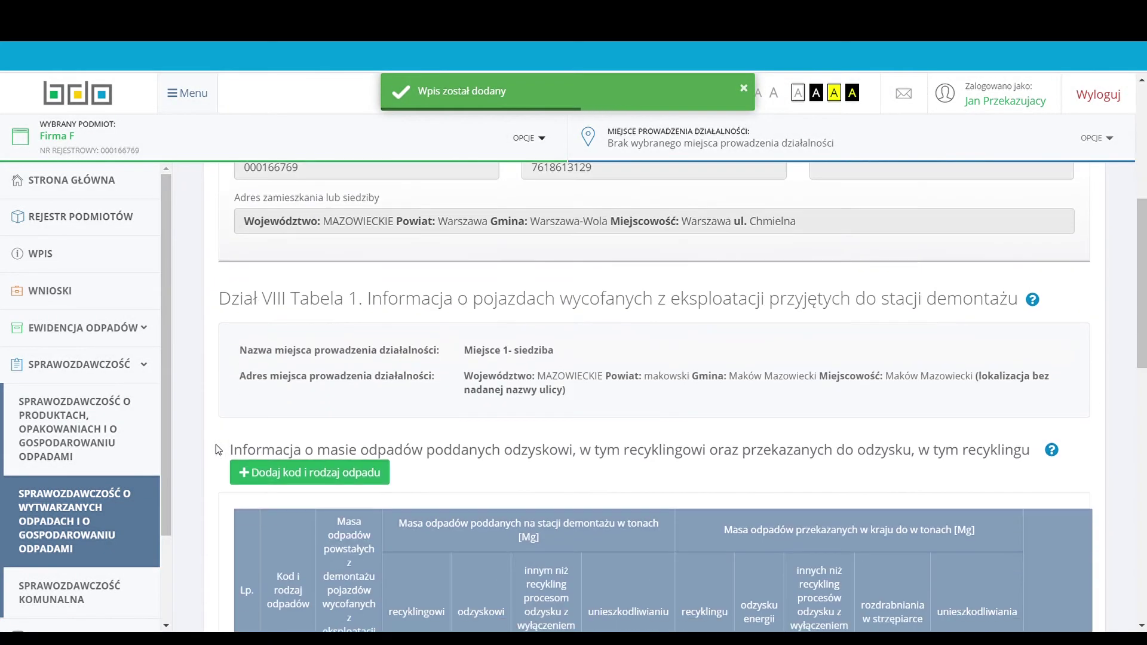
pyautogui.scroll(-3, 225, 430)
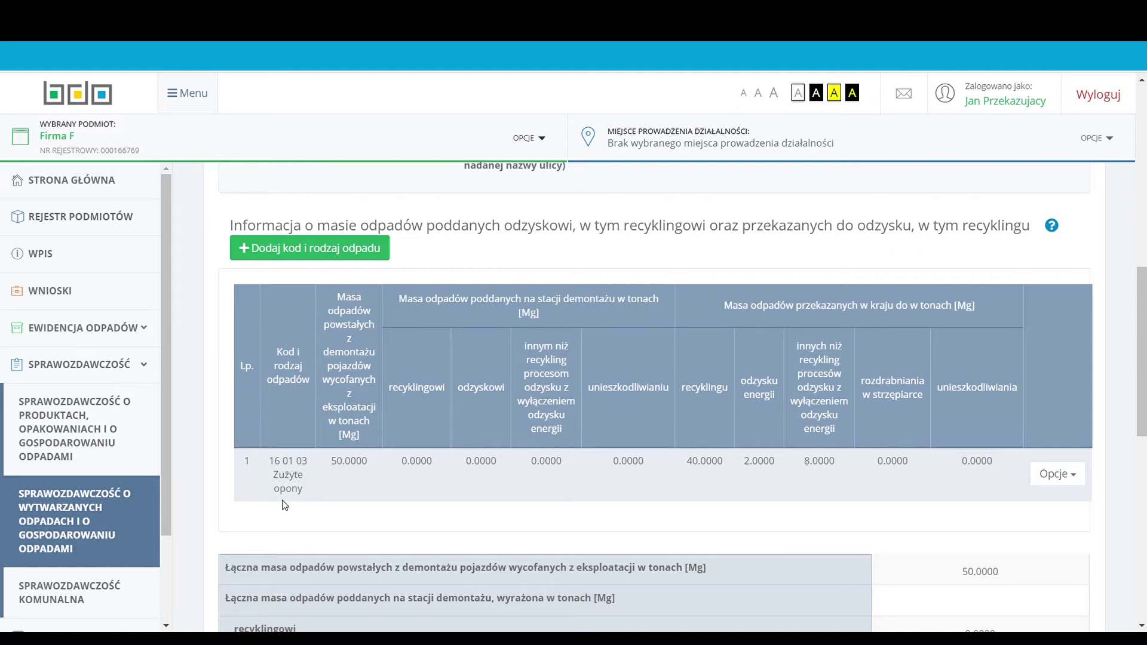
pyautogui.scroll(-3, 194, 504)
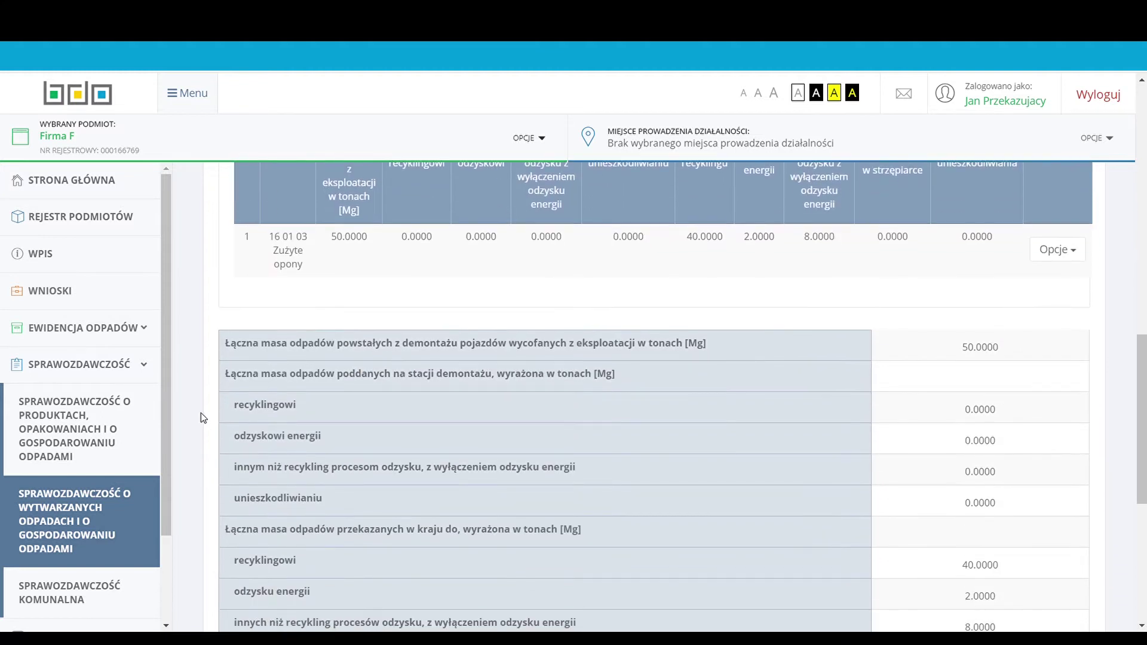
pyautogui.scroll(-2, 201, 414)
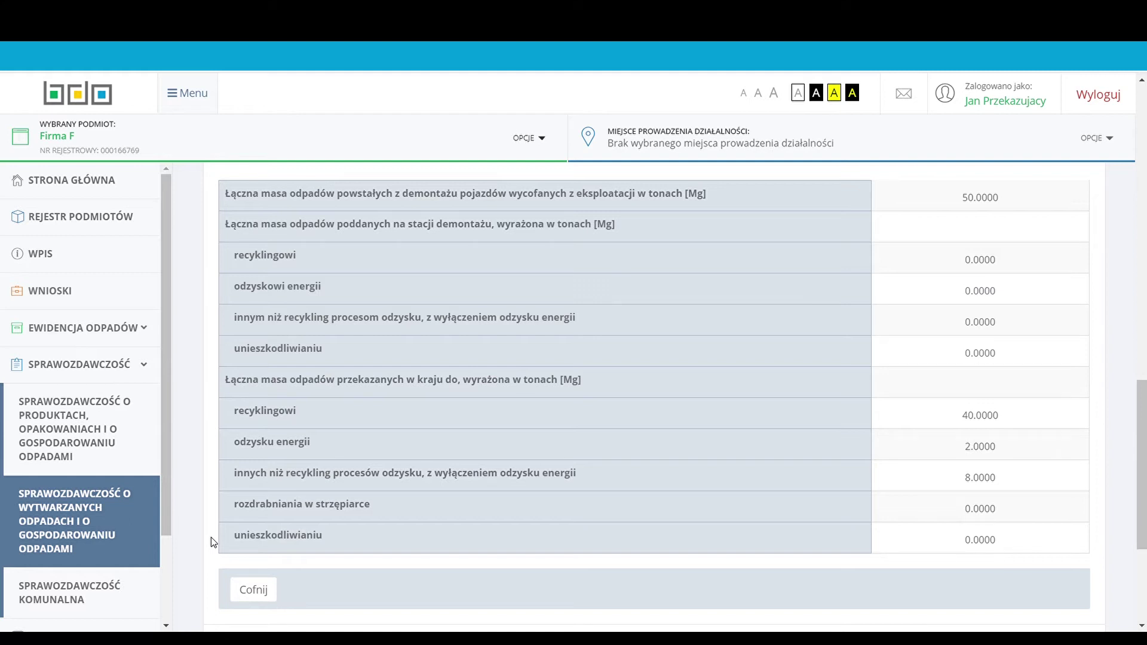
pyautogui.scroll(-2, 211, 537)
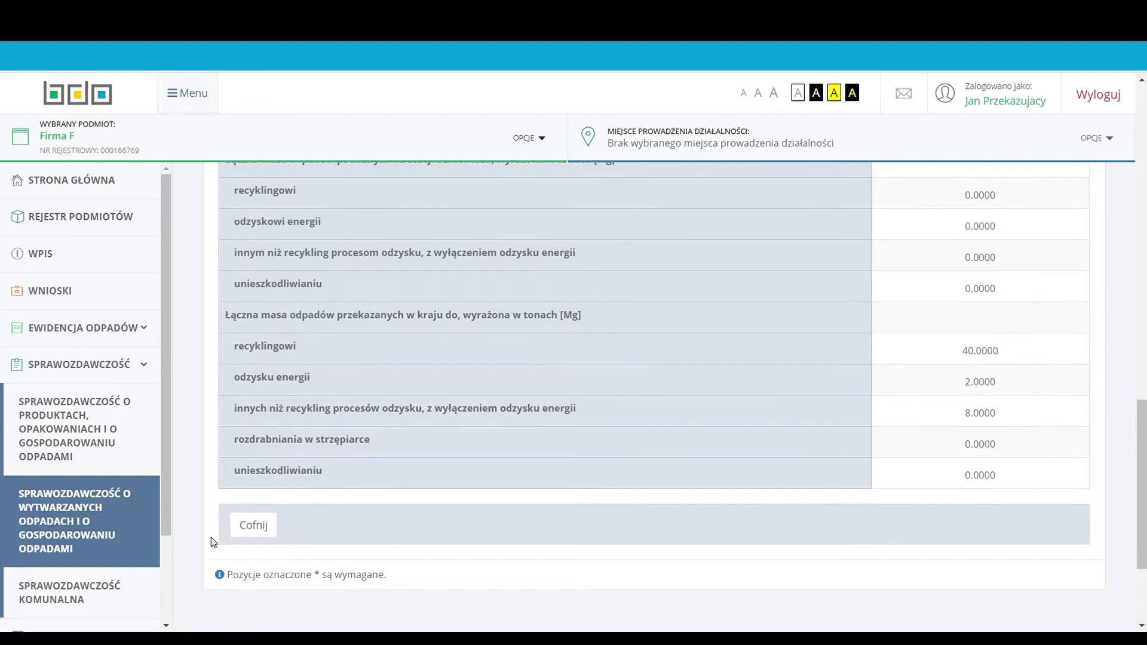
# Step: Return to the dismantling station list and open the station's section Odpady powstałe w wyniku strzępienia
pyautogui.click(250, 518)
pyautogui.scroll(-5, 219, 508)
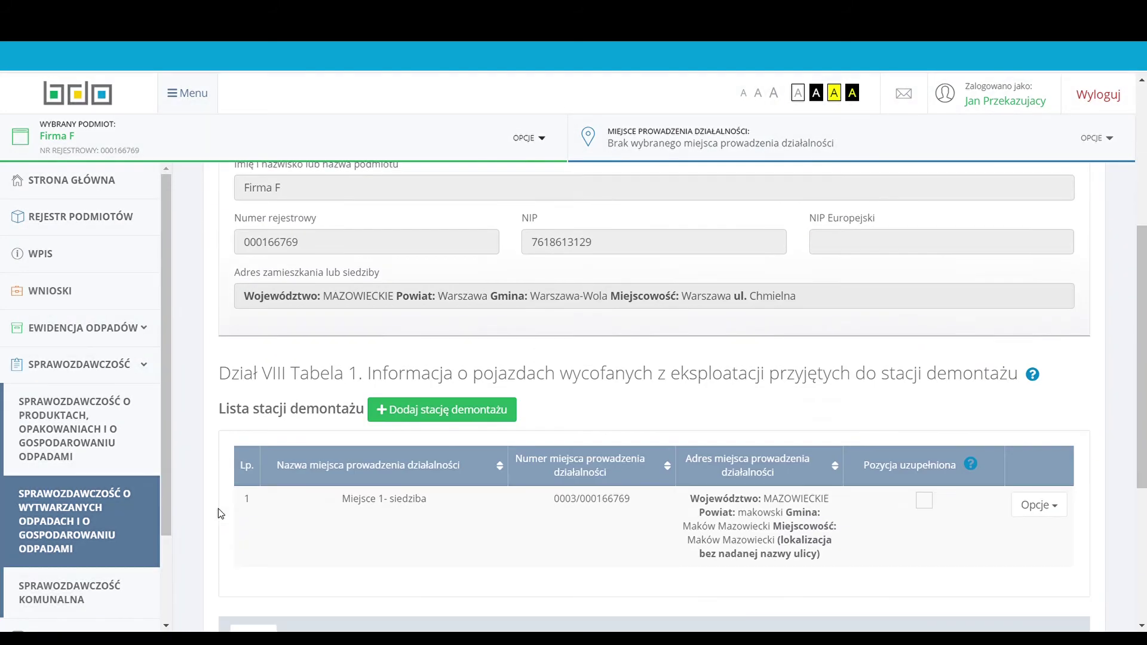
pyautogui.scroll(-1, 217, 508)
pyautogui.click(1039, 280)
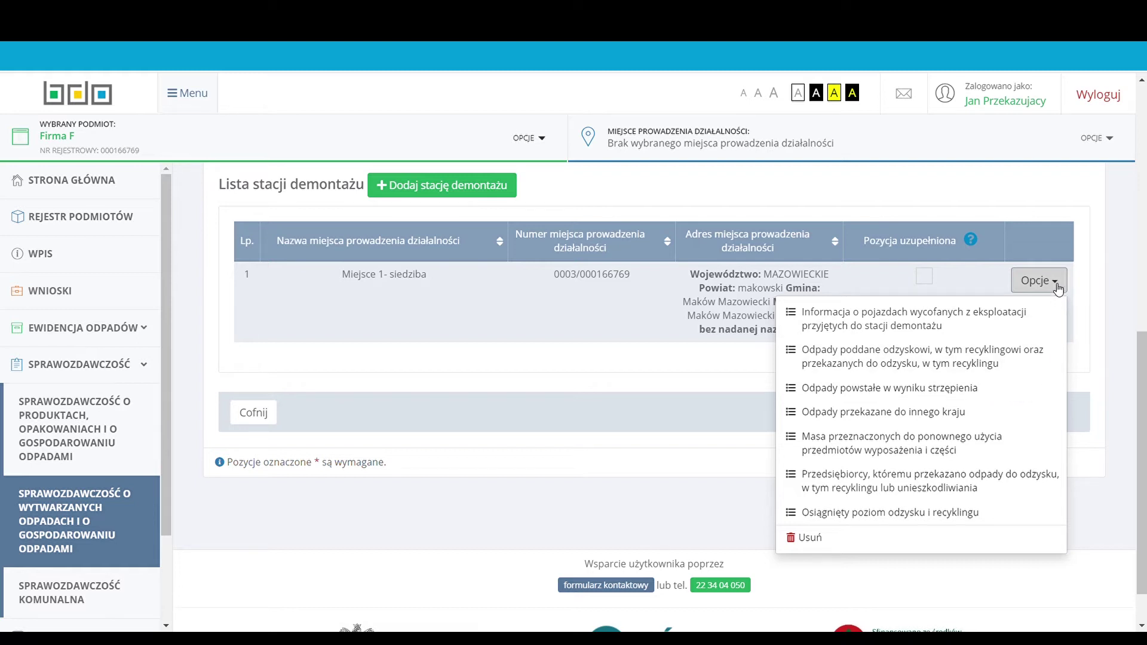
pyautogui.click(1003, 394)
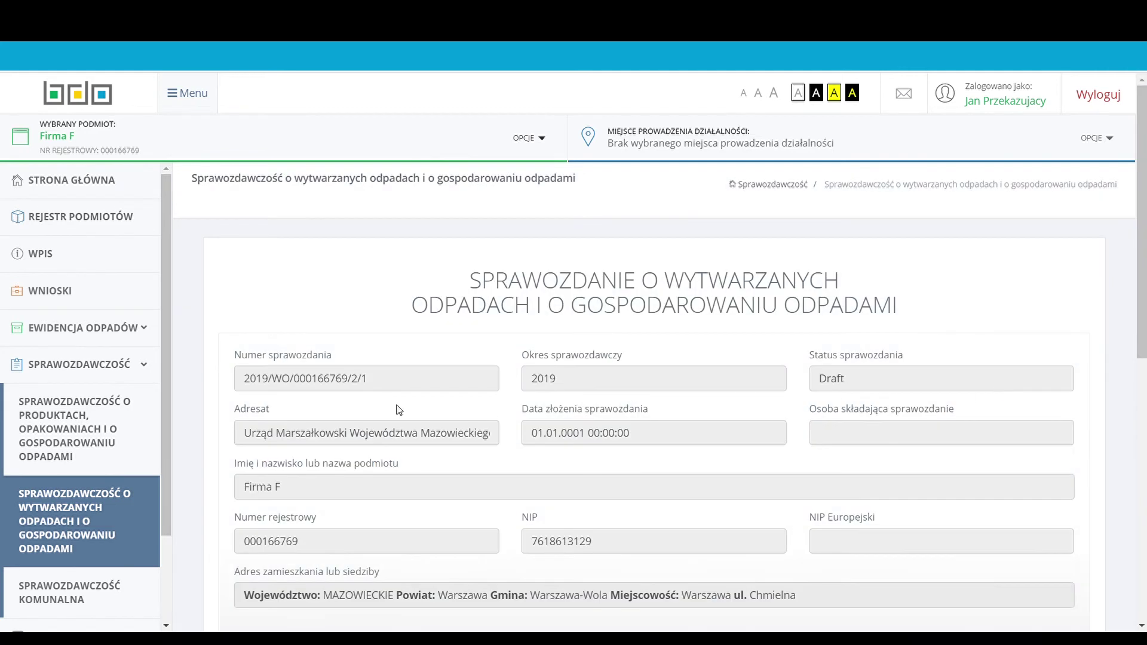
# Step: Set Odpady powstałe w wyniku strzępienia to TAK and open a new waste mass entry form
pyautogui.scroll(-3, 203, 411)
pyautogui.scroll(-5, 203, 410)
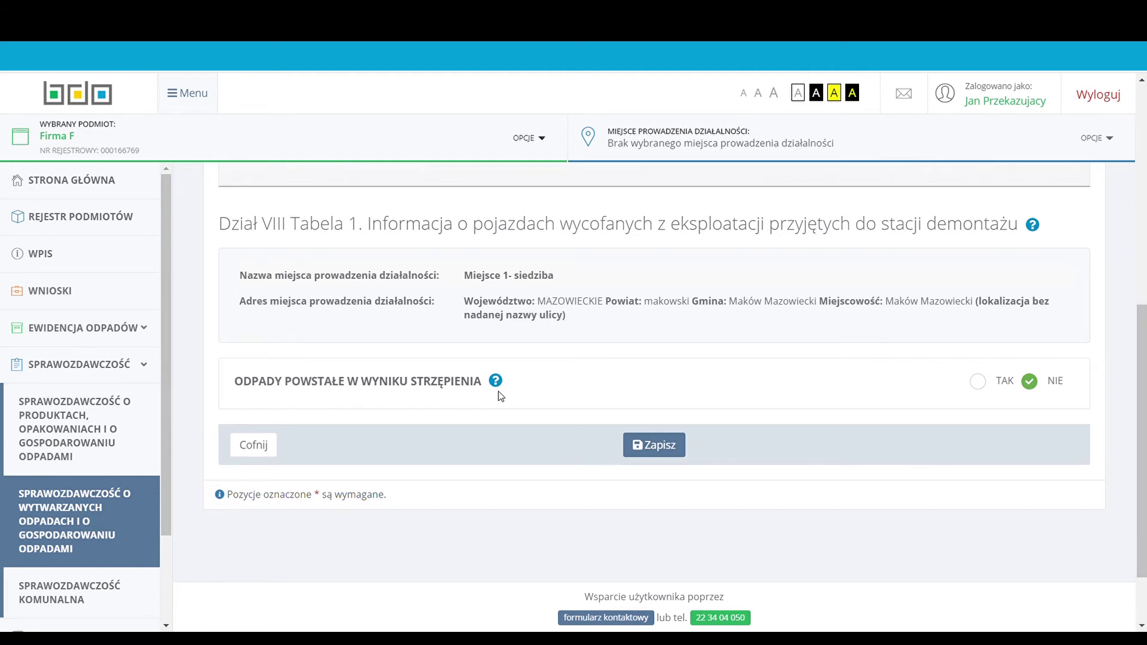
pyautogui.moveTo(497, 382)
pyautogui.click(978, 383)
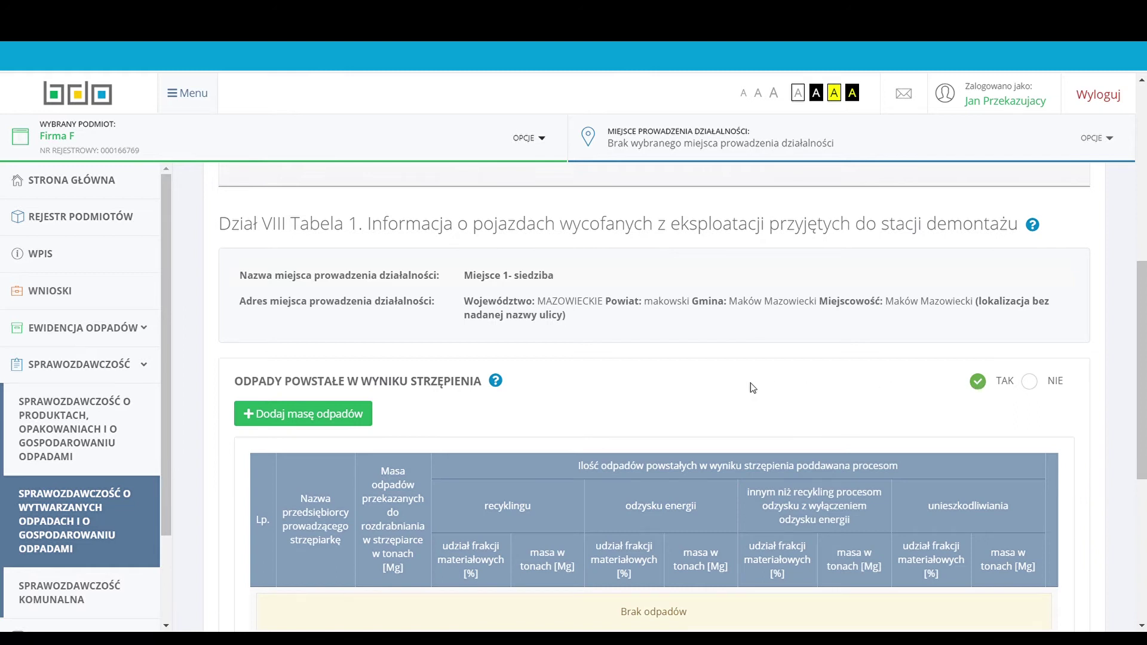
pyautogui.click(298, 416)
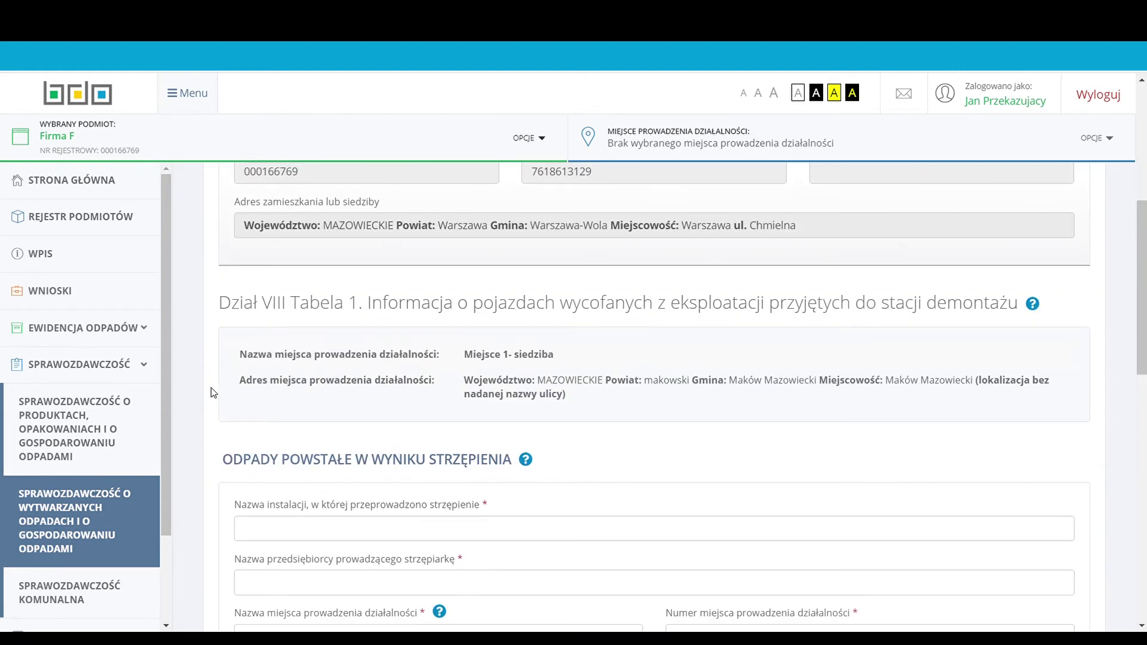
pyautogui.scroll(-5, 211, 393)
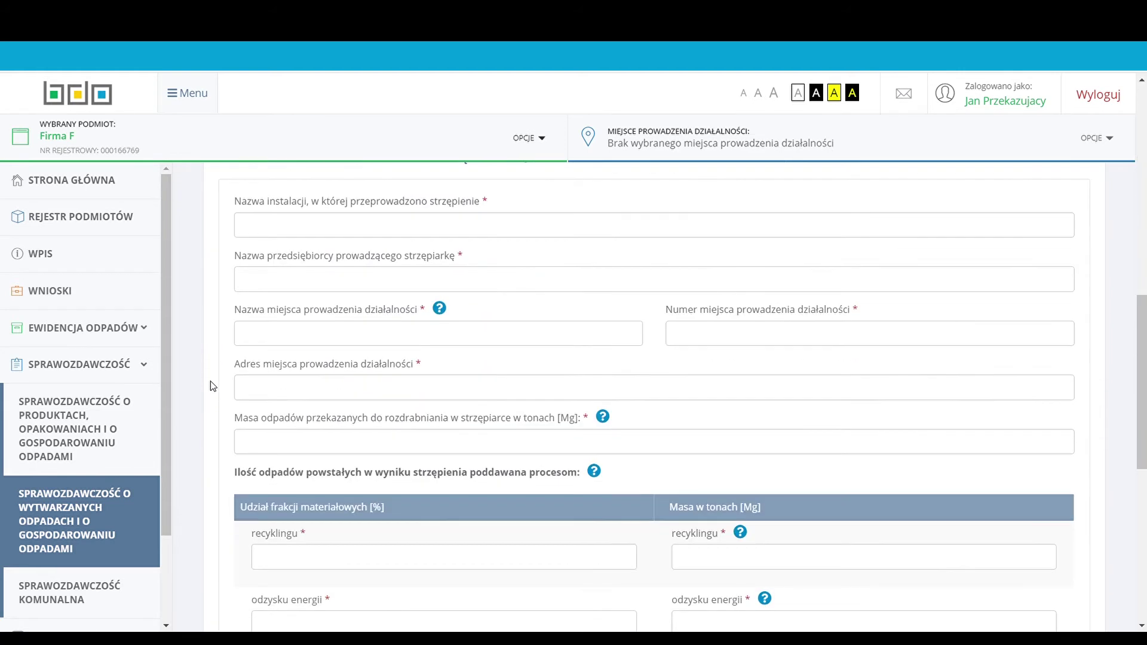
# Step: Set the name of the installation where shredding was carried out to Strzępiarka 1
pyautogui.scroll(1, 212, 385)
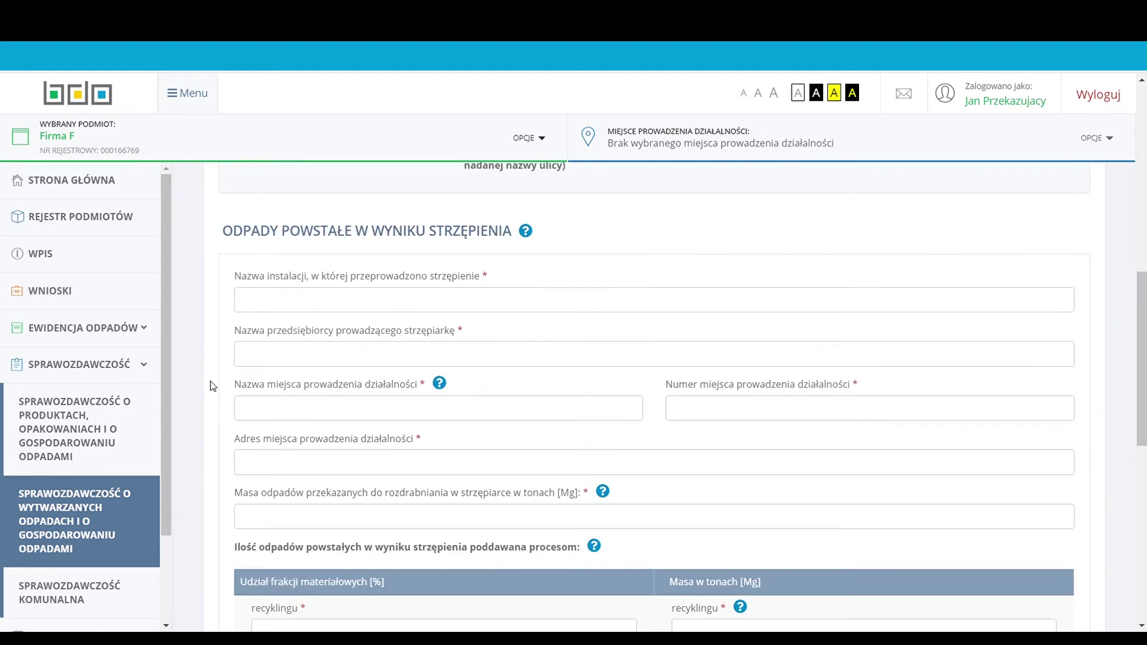
pyautogui.click(249, 304)
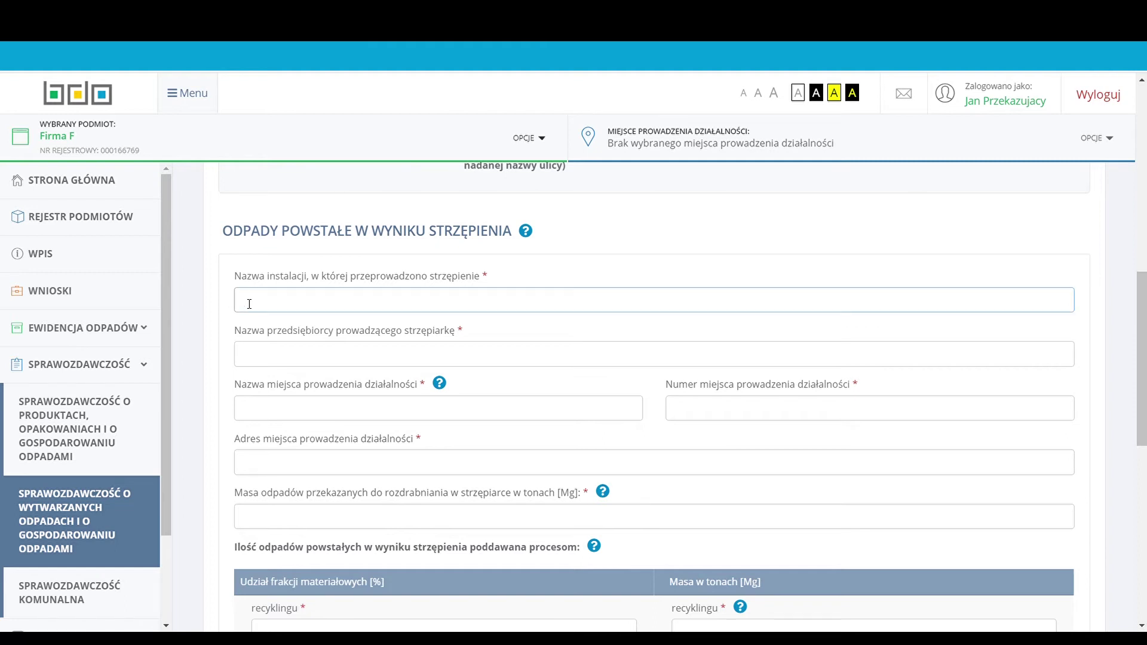
pyautogui.click(254, 394)
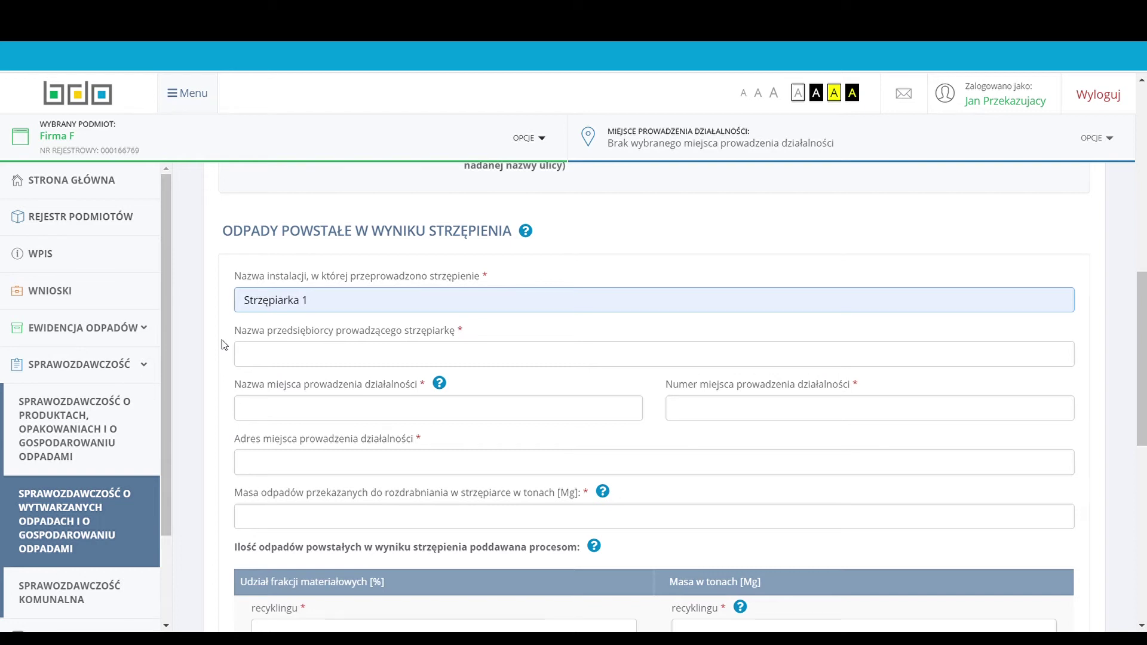
# Step: Find Firma F by its registration number and choose it as the entrepreneur running the shredder
pyautogui.click(248, 357)
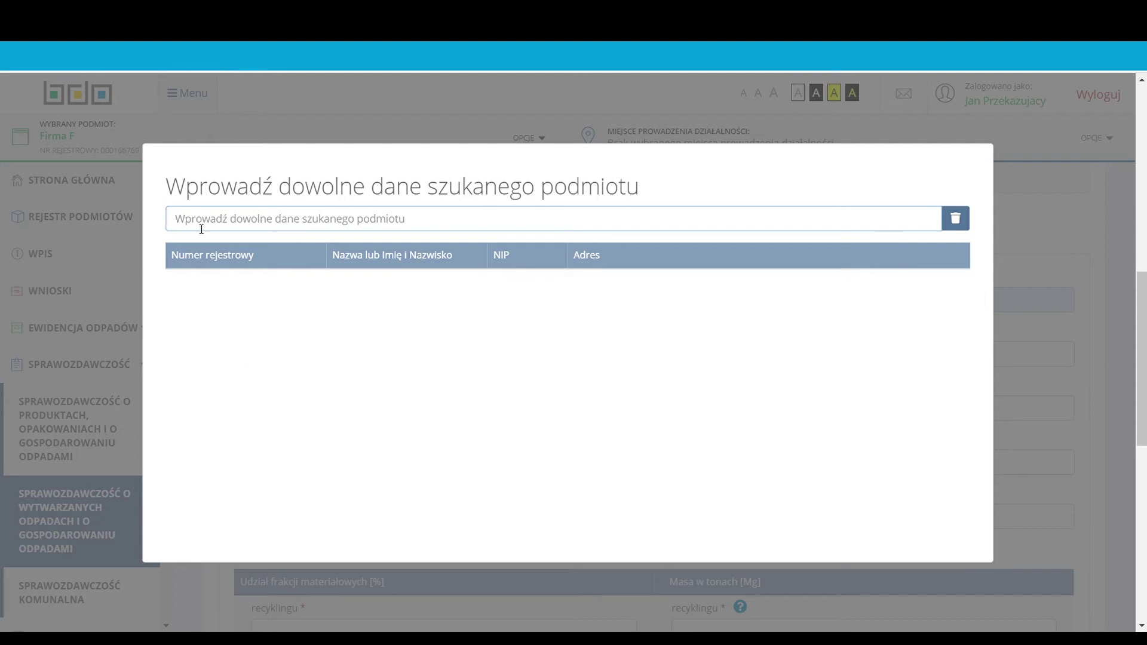
pyautogui.write('000')
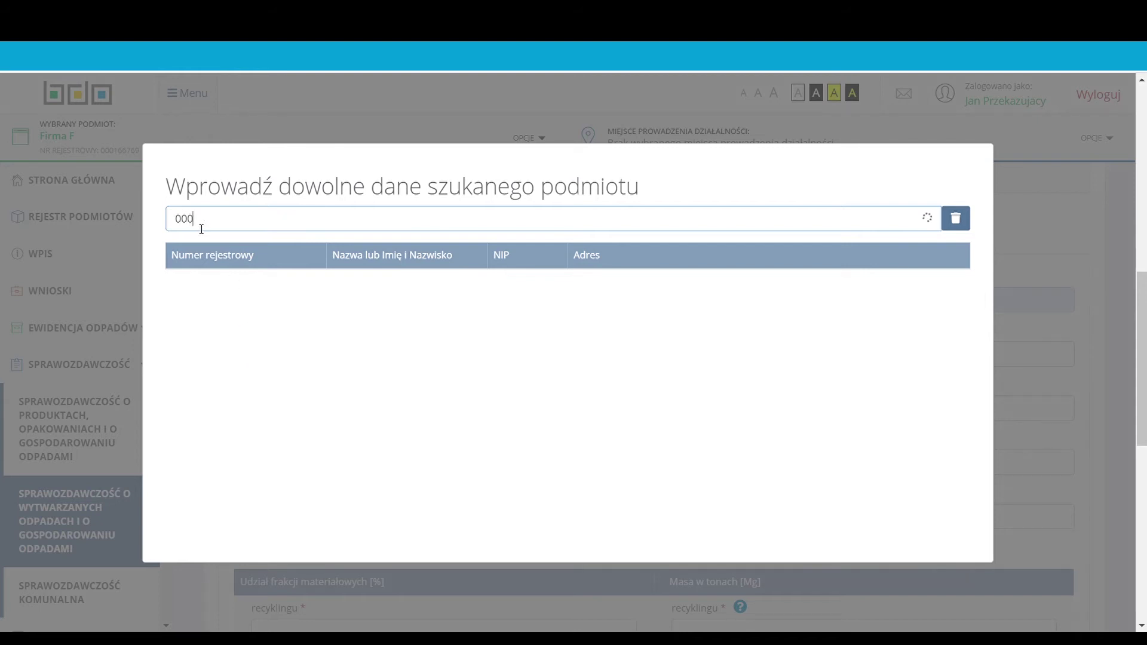
pyautogui.write('166')
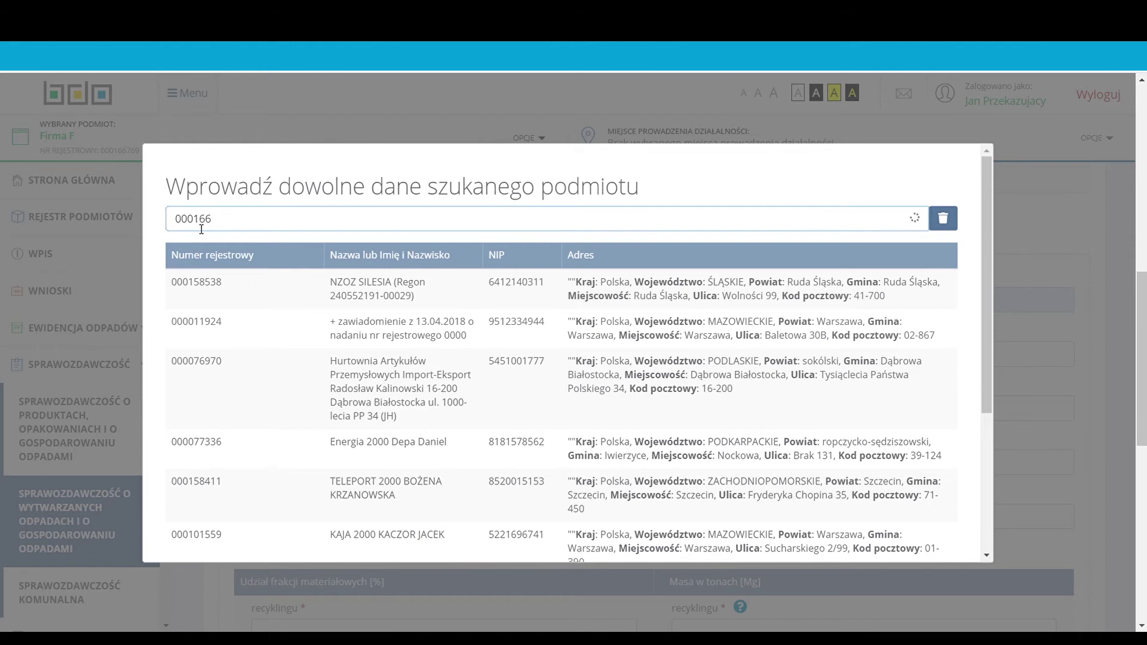
pyautogui.write('768')
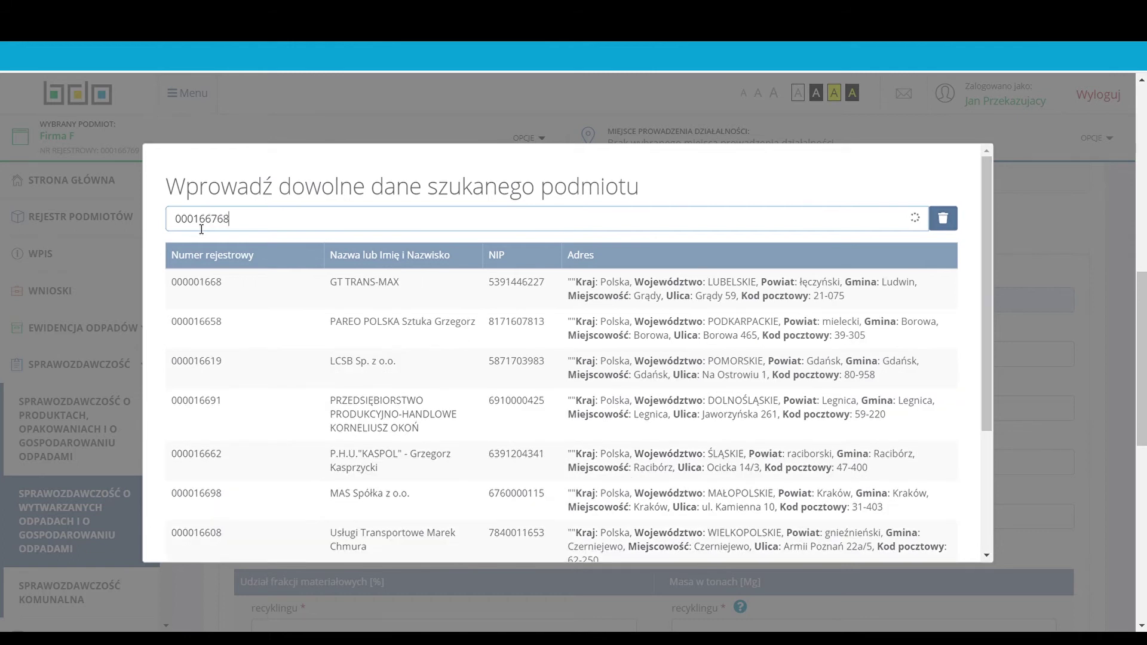
pyautogui.press('BackSpace')
pyautogui.write('9')
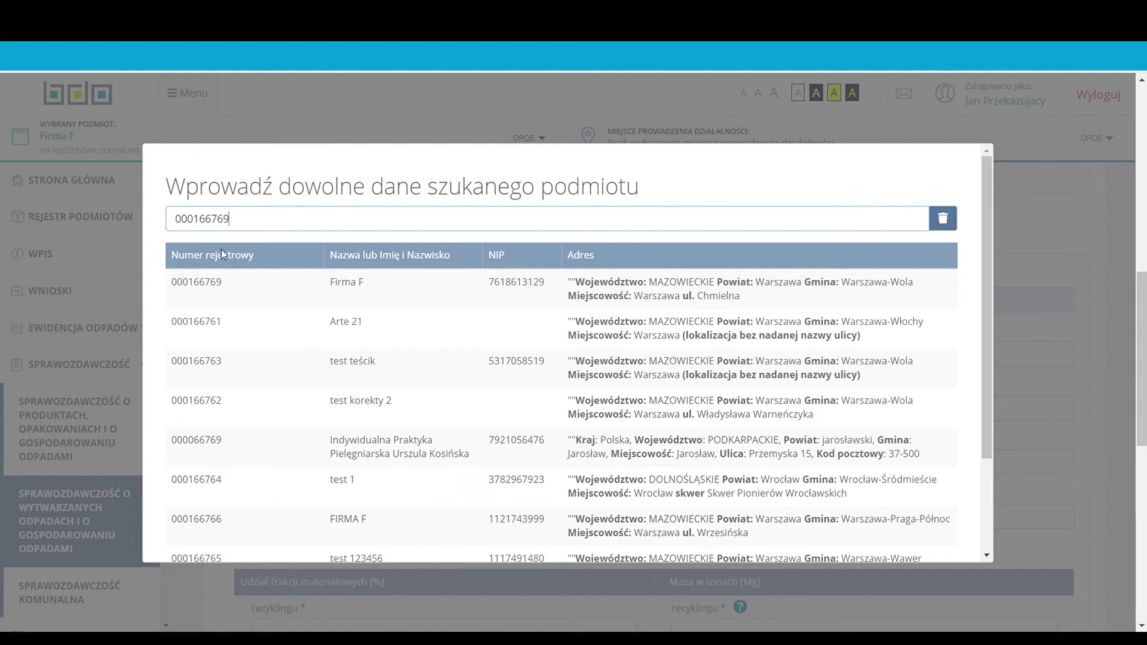
pyautogui.click(258, 287)
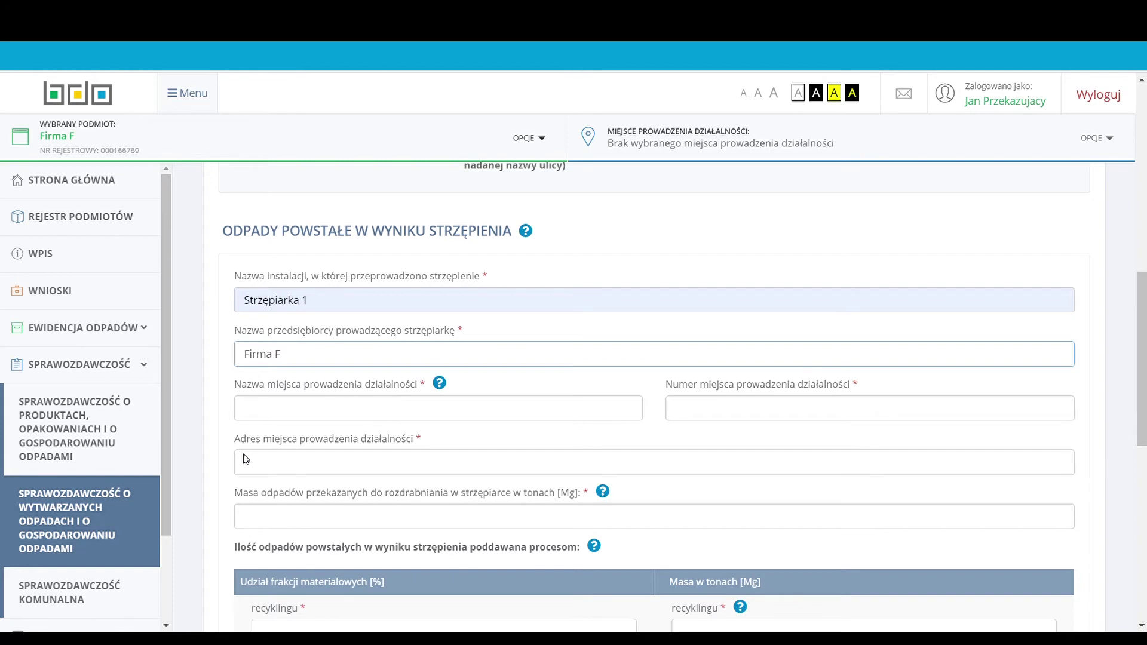
# Step: Choose Miejsce 1- siedziba as the place of business and set the mass of waste transferred for shredding to 1000 Mg
pyautogui.click(244, 415)
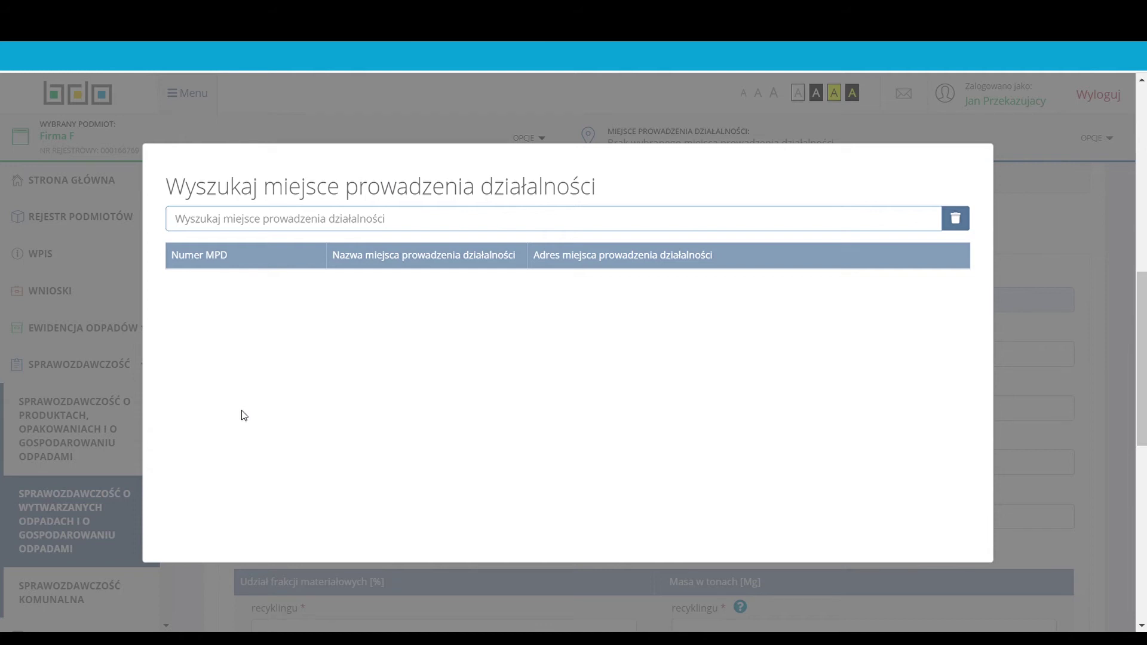
pyautogui.write('mi')
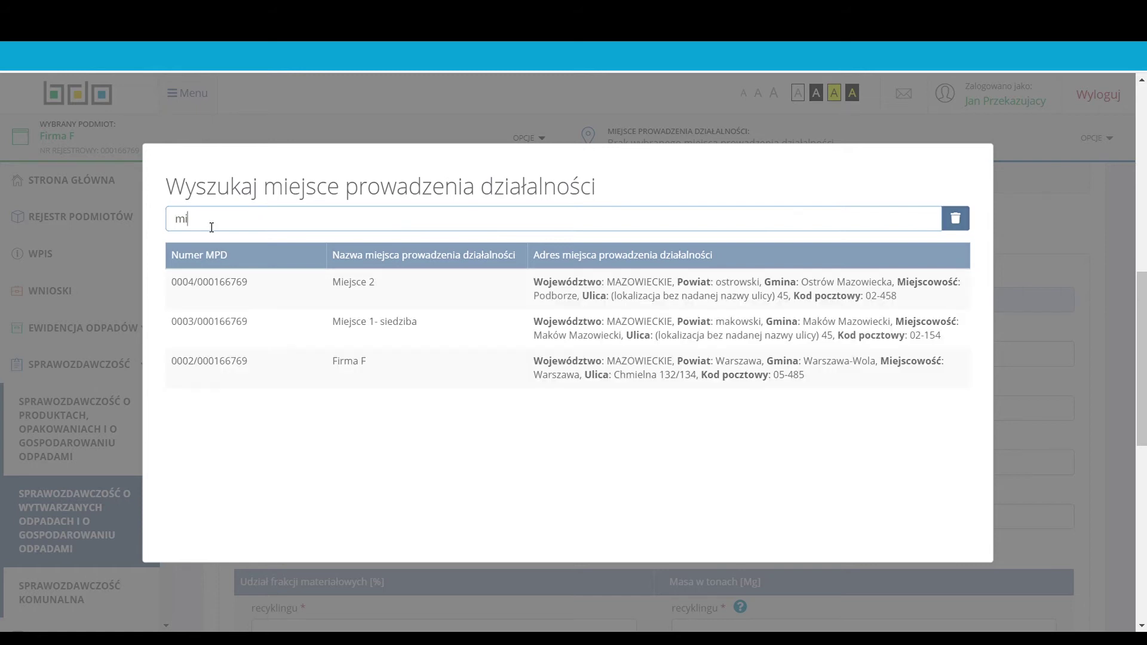
pyautogui.click(224, 323)
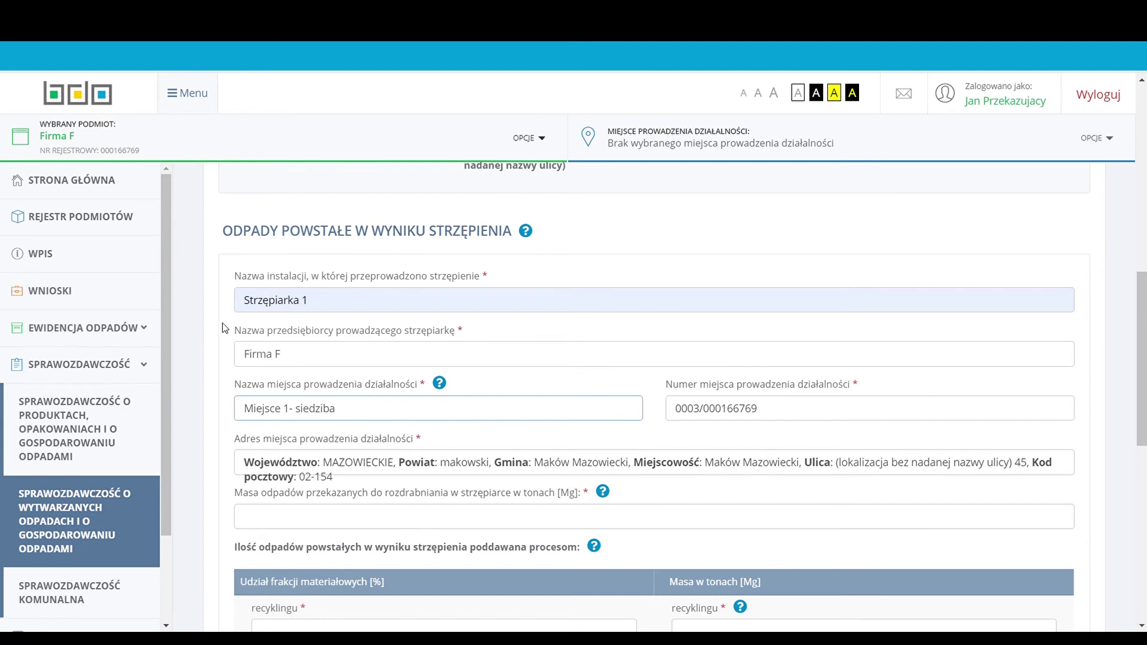
pyautogui.scroll(-3, 222, 323)
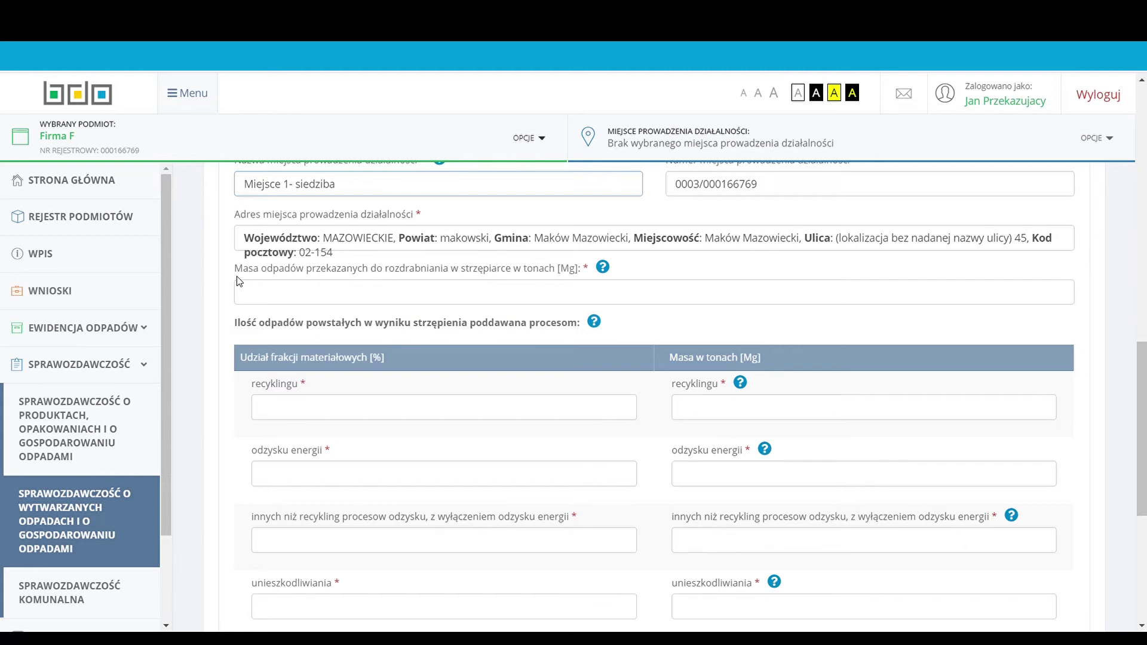
pyautogui.click(257, 299)
pyautogui.write('1000')
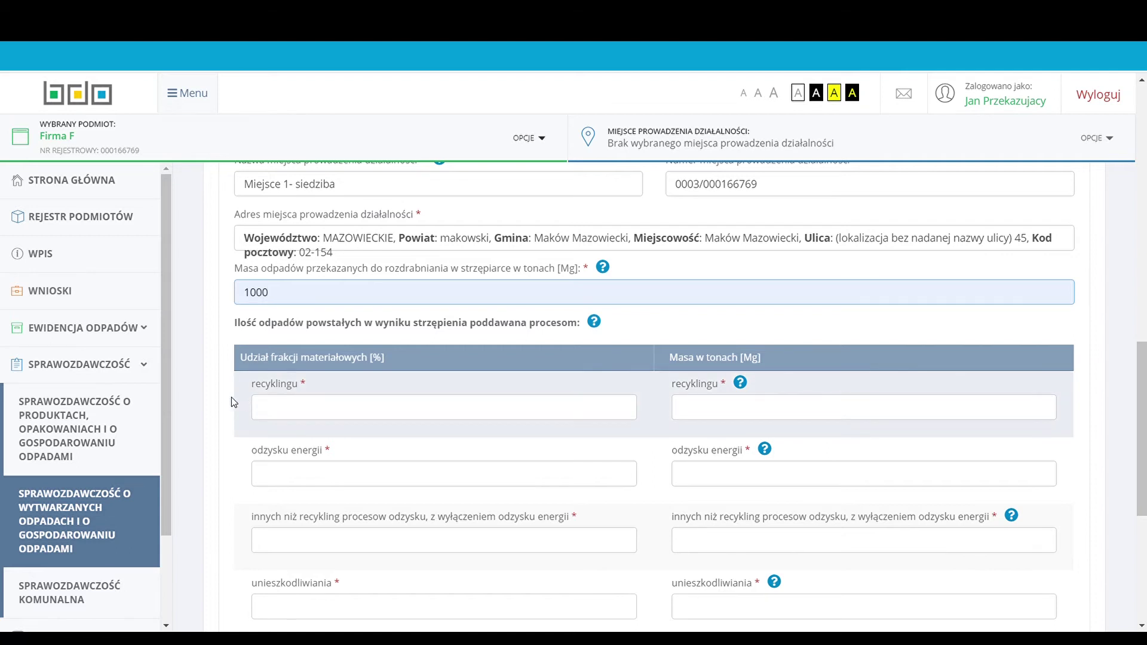
# Step: Set the shredding waste for recycling to 90 % and 900,0000 Mg, and for energy recovery to 0 % and 0 Mg
pyautogui.scroll(-1, 242, 467)
pyautogui.scroll(-1, 241, 471)
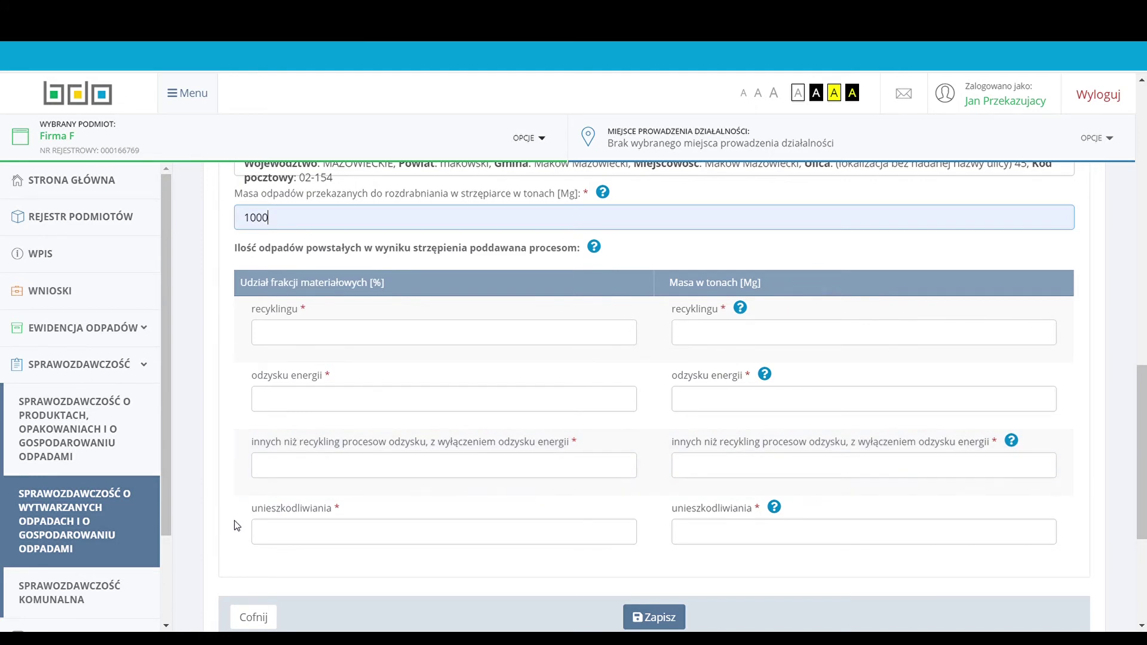
pyautogui.moveTo(594, 248)
pyautogui.click(329, 337)
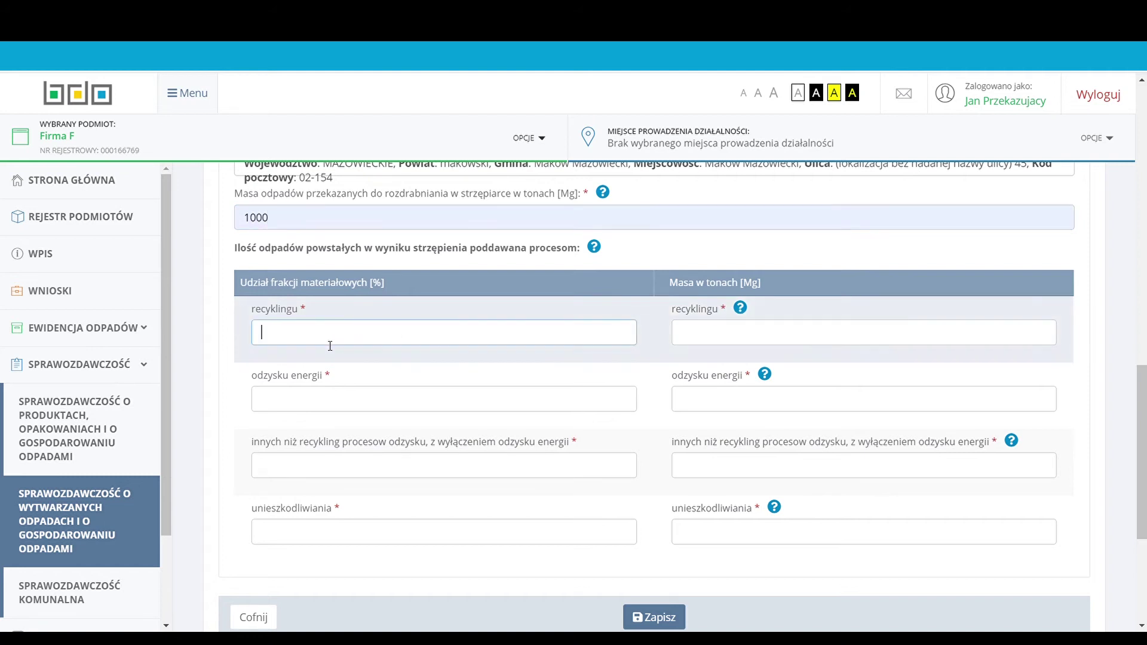
pyautogui.write('90')
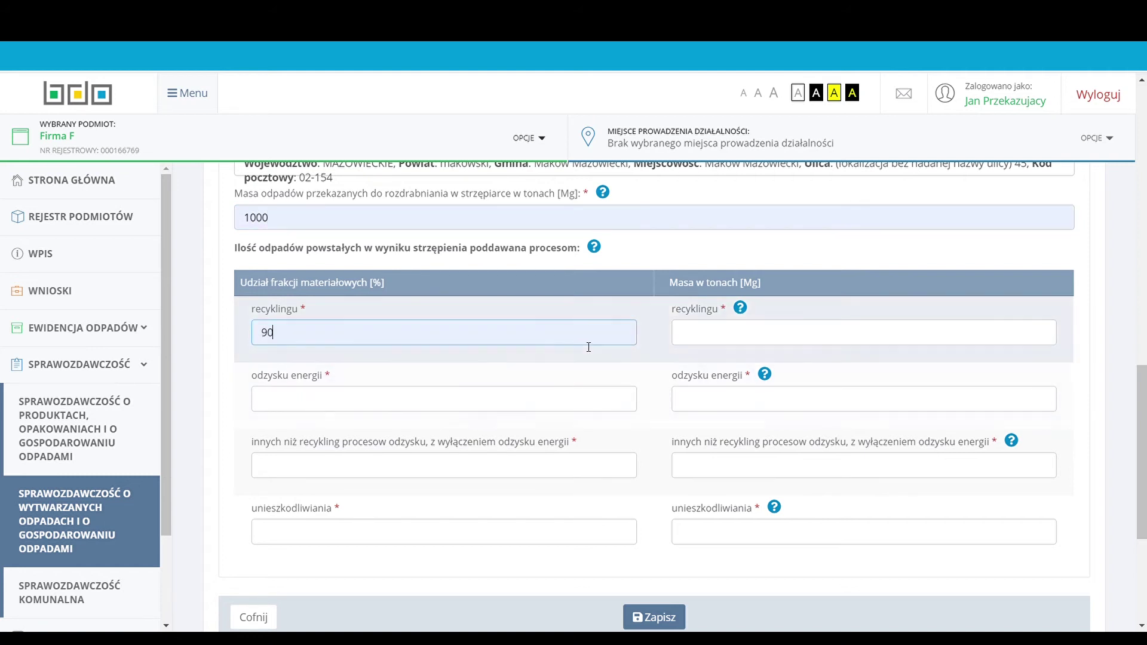
pyautogui.click(706, 339)
pyautogui.click(344, 399)
pyautogui.write('0')
pyautogui.click(700, 398)
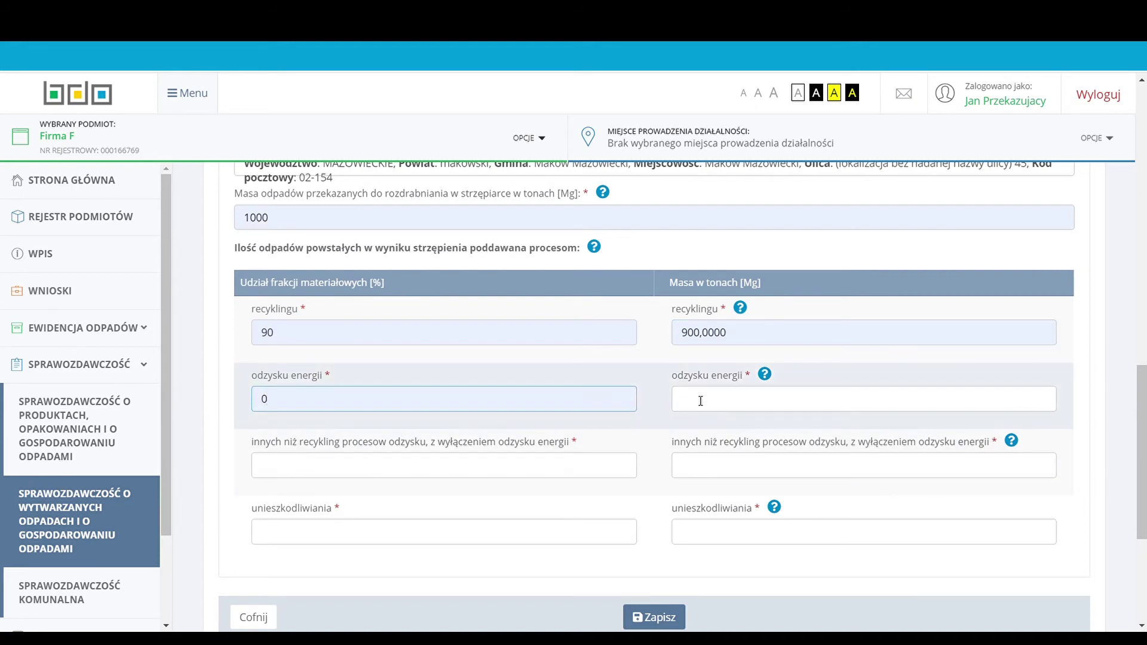
pyautogui.write('0')
# Step: Set other recovery processes to 10 % and 100,0000 Mg and disposal to 0 % and 0 Mg, and save the entry
pyautogui.click(352, 469)
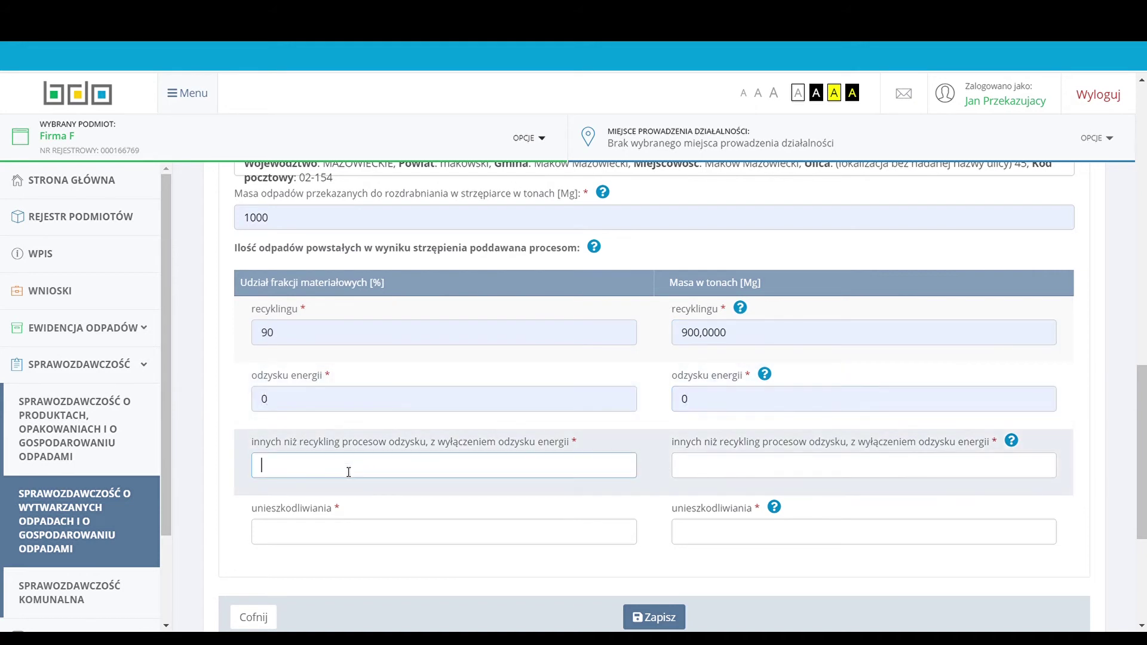
pyautogui.write('10')
pyautogui.click(701, 476)
pyautogui.click(339, 539)
pyautogui.write('0')
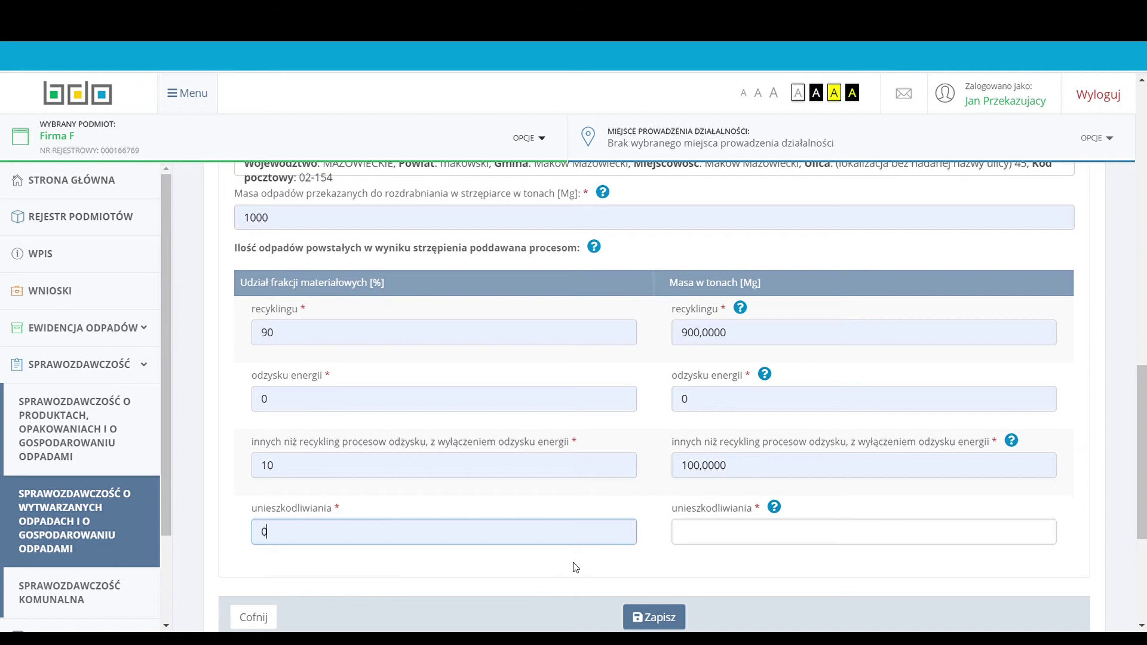
pyautogui.click(721, 536)
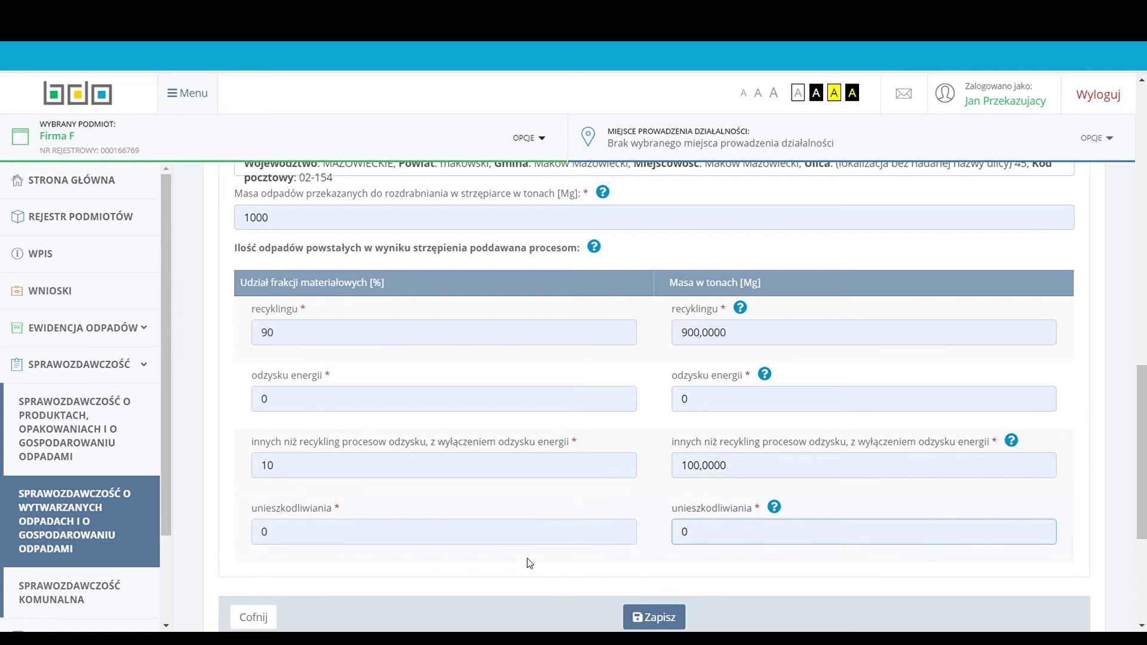
pyautogui.scroll(-3, 527, 558)
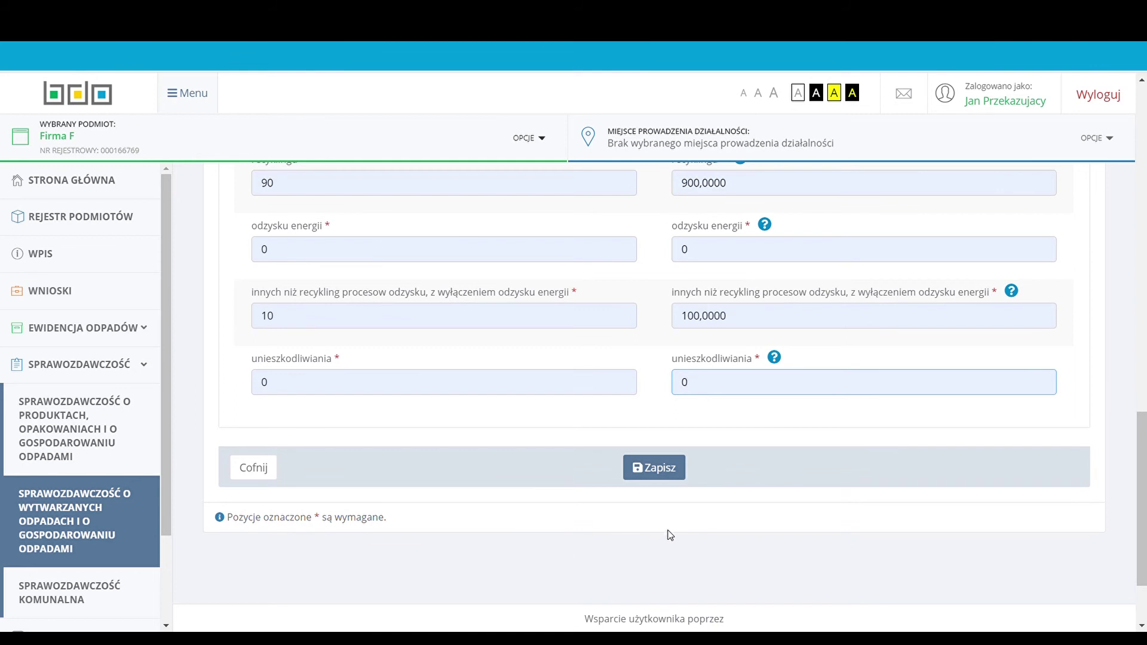
pyautogui.click(662, 470)
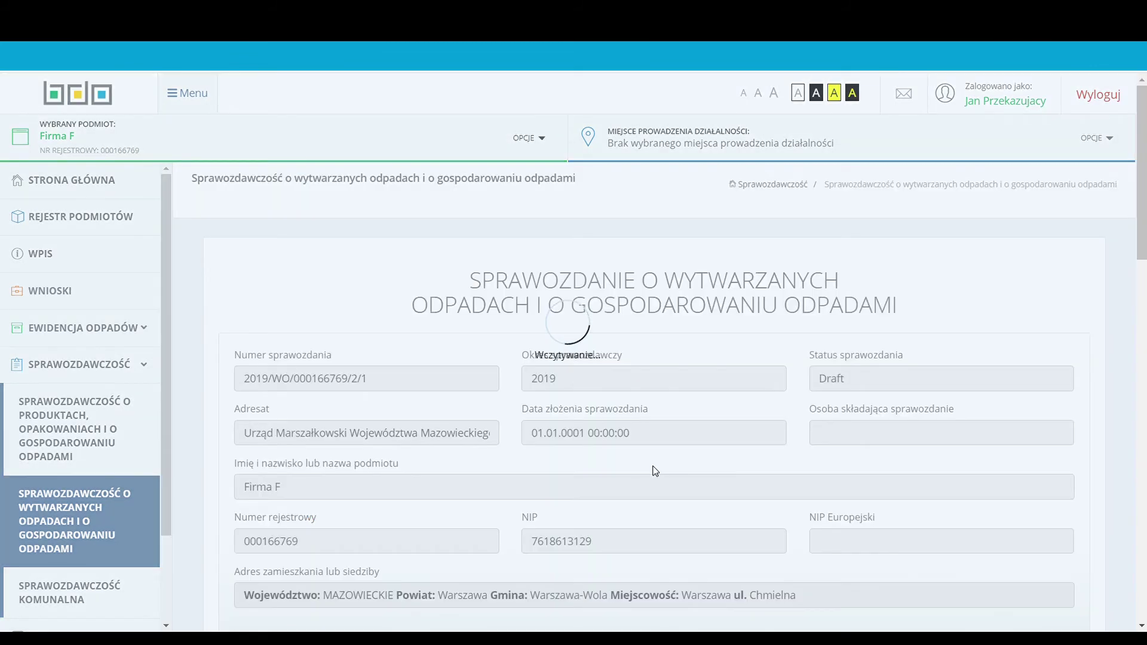
# Step: Set the overall material fraction shares to recycling 90, energy recovery 0, other recovery 10 and disposal 0 percent, and save the section
pyautogui.scroll(-9, 214, 461)
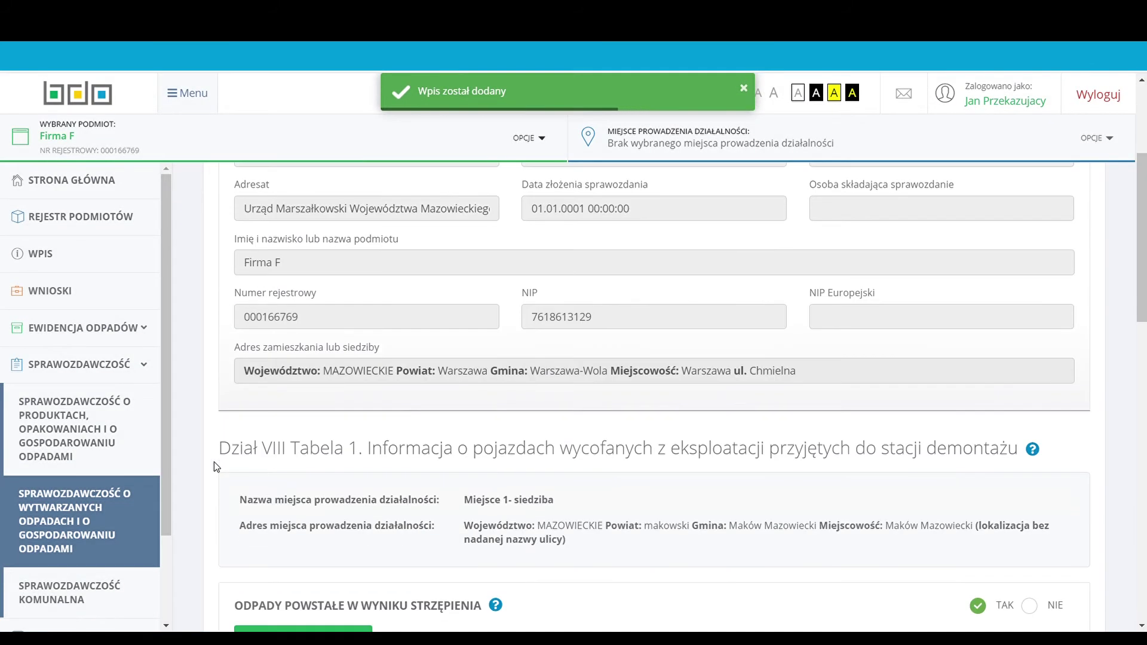
pyautogui.scroll(-1, 214, 461)
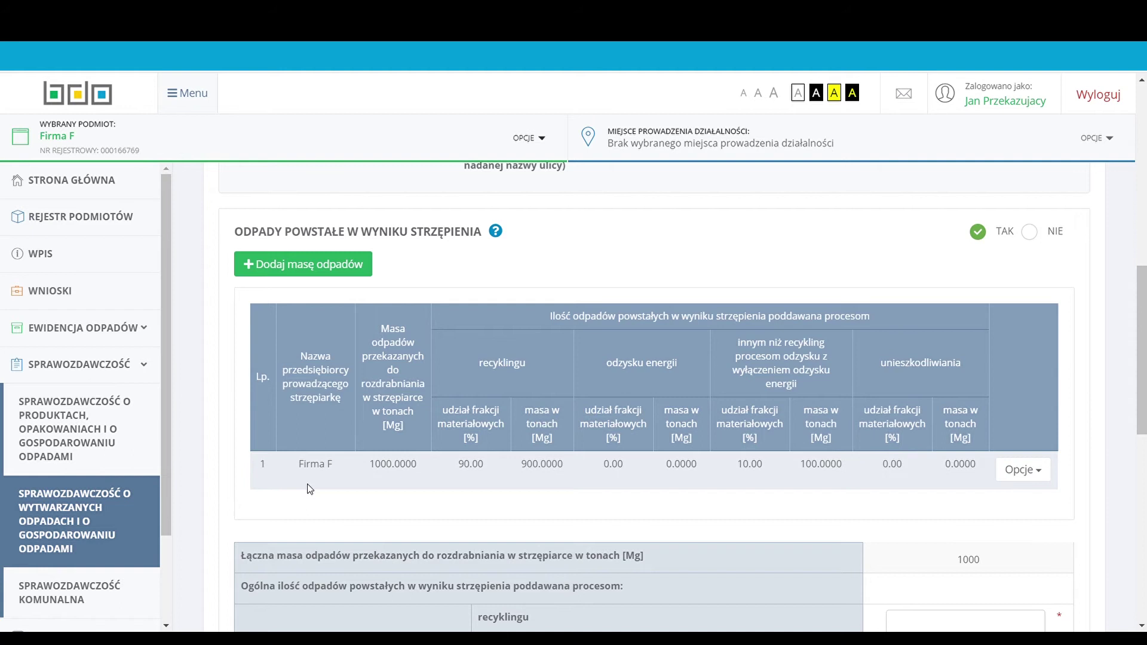
pyautogui.scroll(-5, 216, 495)
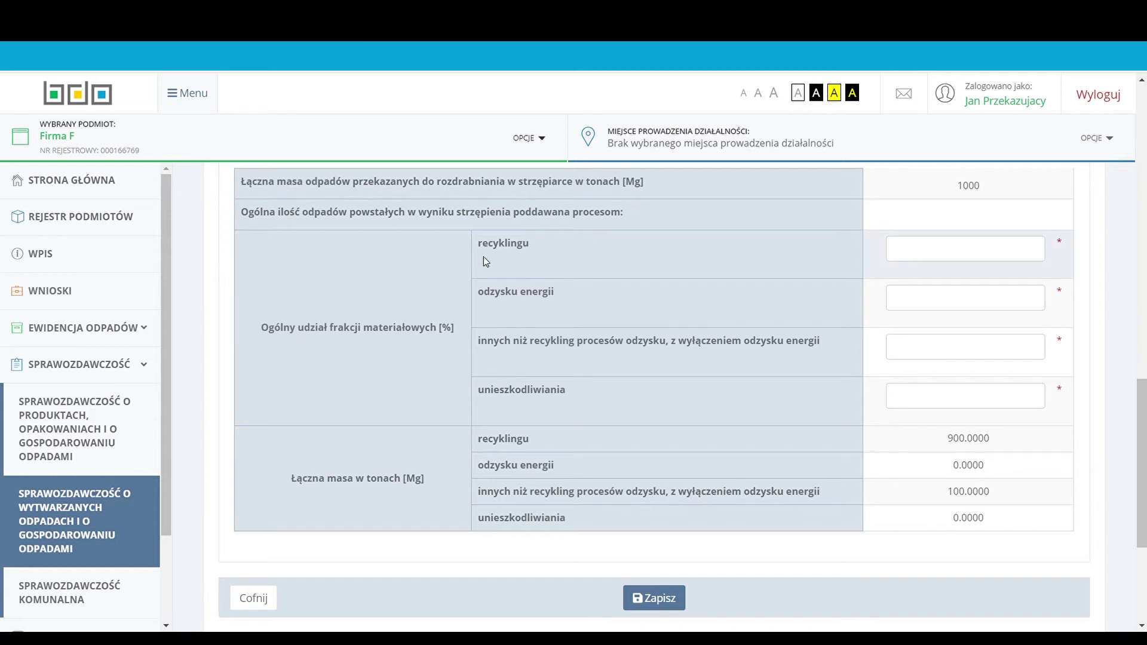
pyautogui.click(926, 258)
pyautogui.write('90')
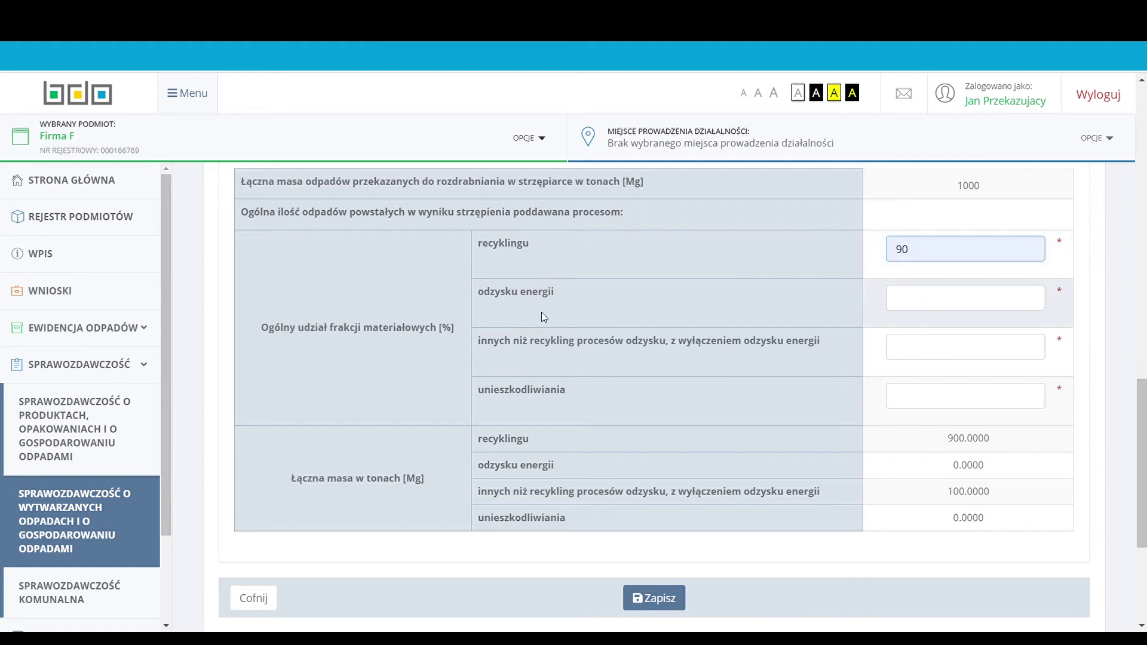
pyautogui.click(925, 305)
pyautogui.write('0')
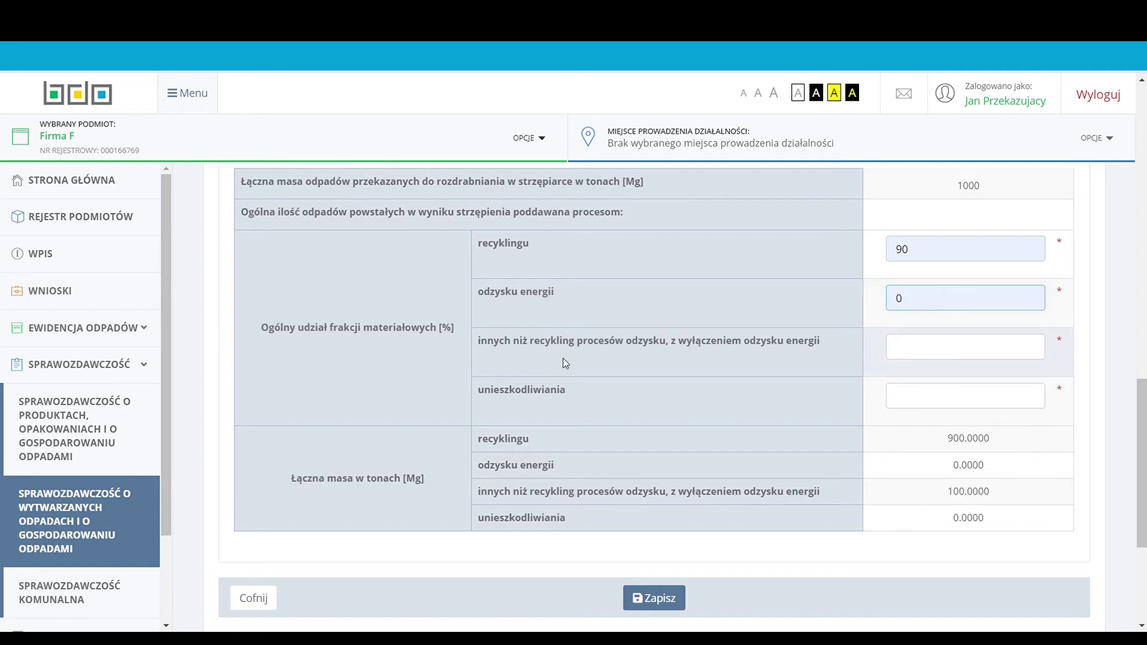
pyautogui.click(908, 355)
pyautogui.write('10')
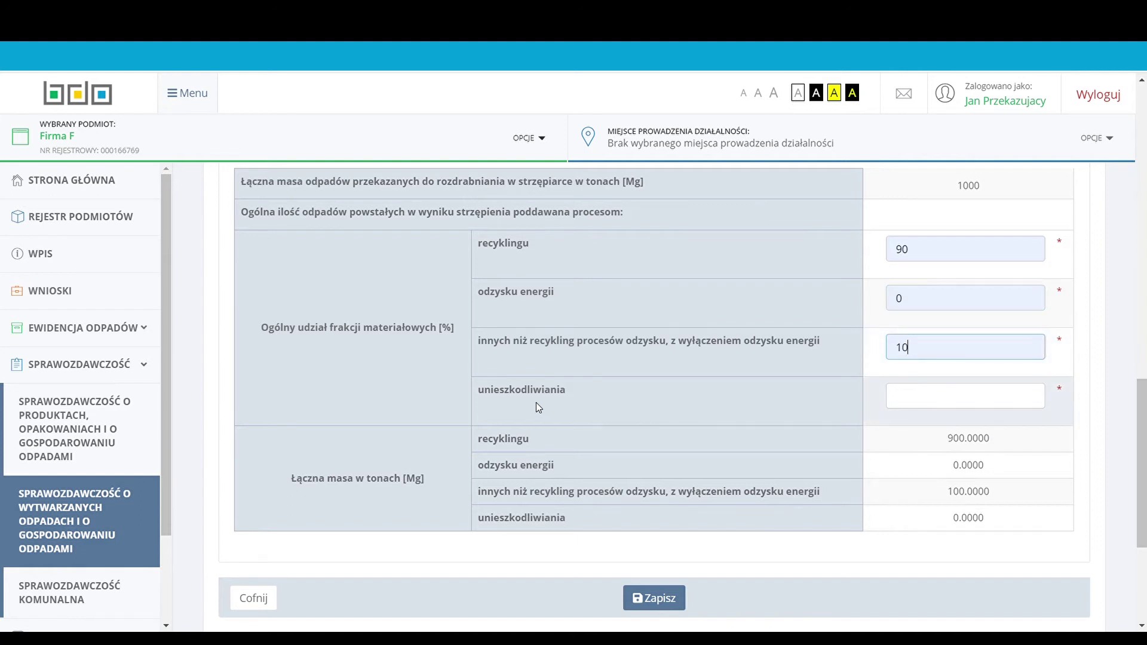
pyautogui.click(922, 400)
pyautogui.write('0')
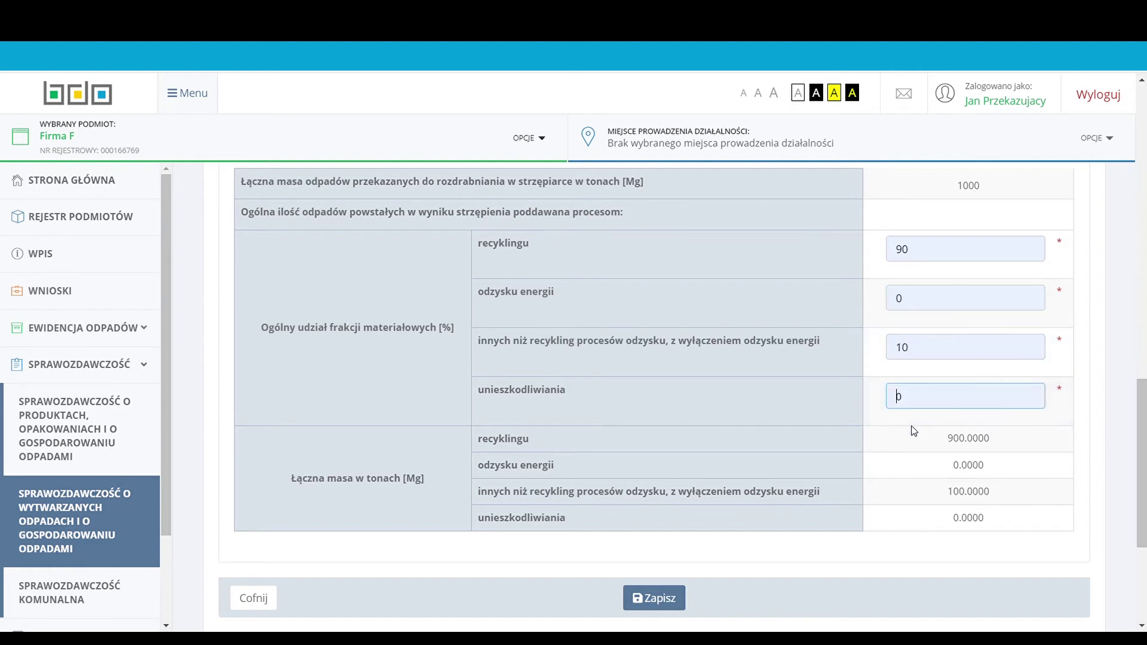
pyautogui.scroll(-1, 249, 386)
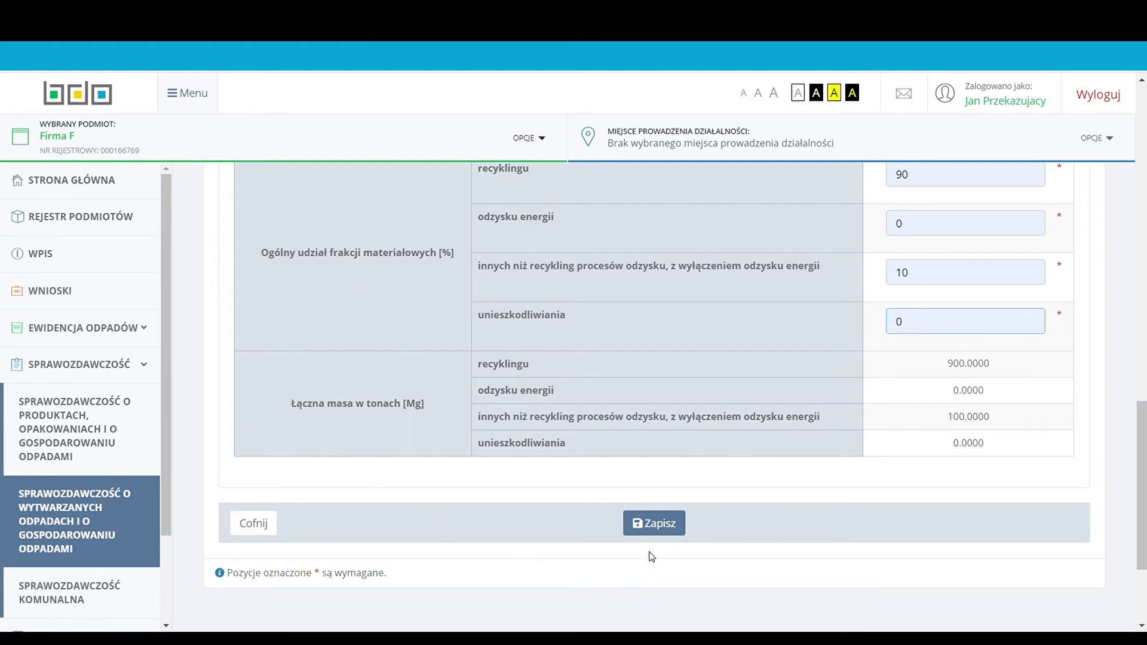
pyautogui.click(657, 525)
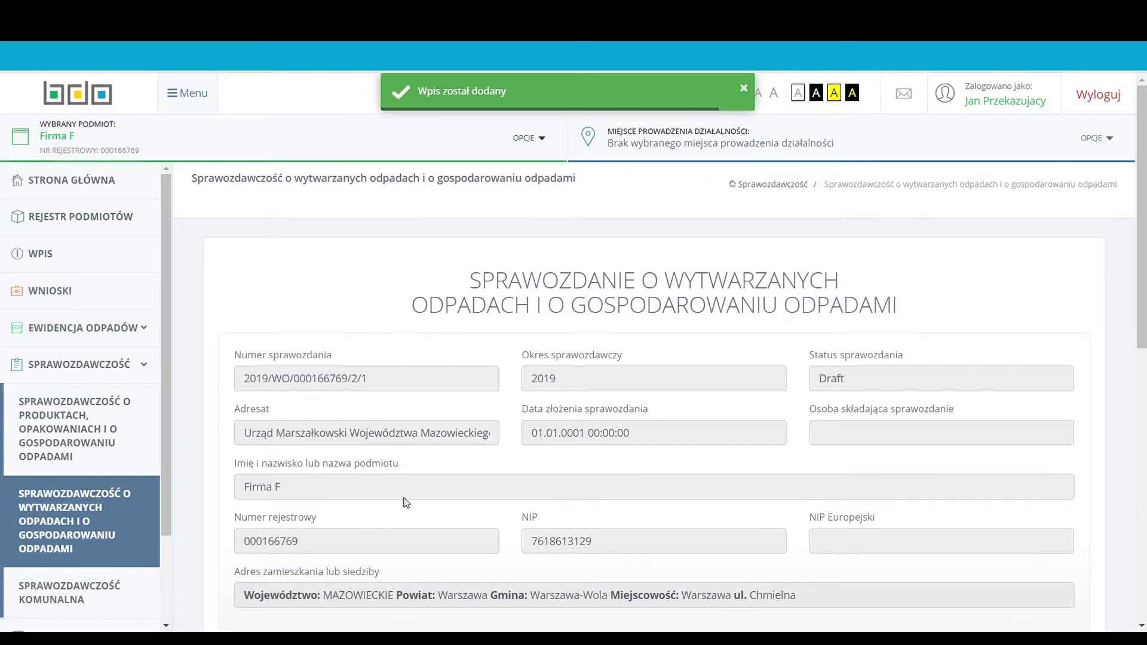
# Step: Open the section Odpady przekazane do innego kraju for the dismantling station Miejsce 1- siedziba
pyautogui.scroll(-3, 199, 449)
pyautogui.scroll(-3, 199, 450)
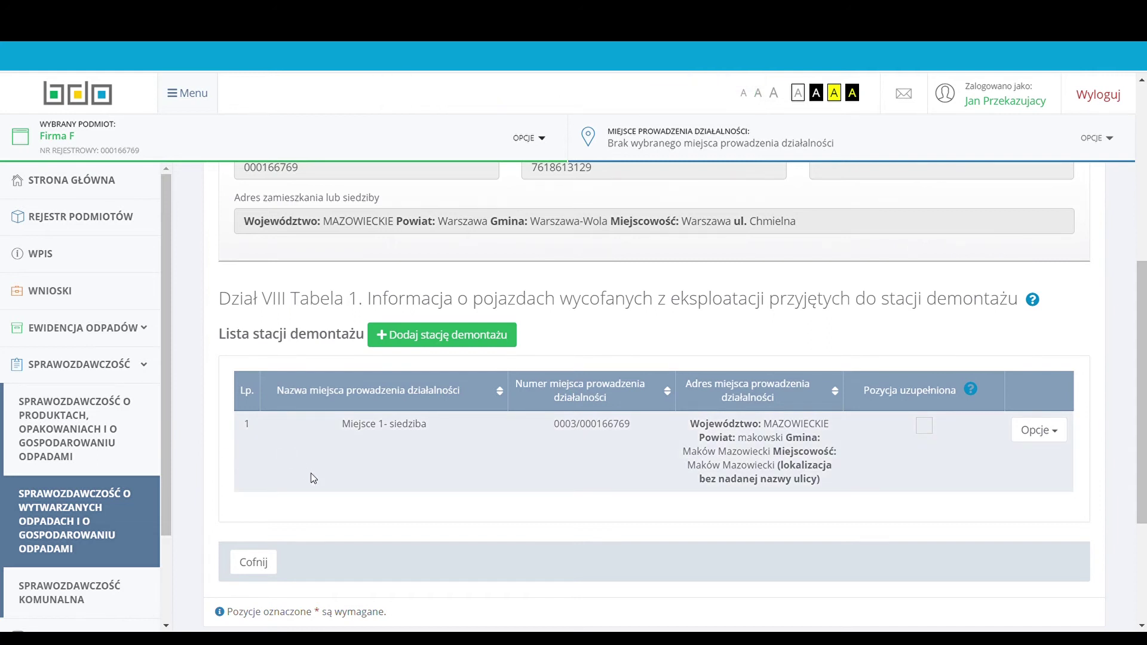
pyautogui.scroll(-3, 833, 536)
pyautogui.click(1040, 226)
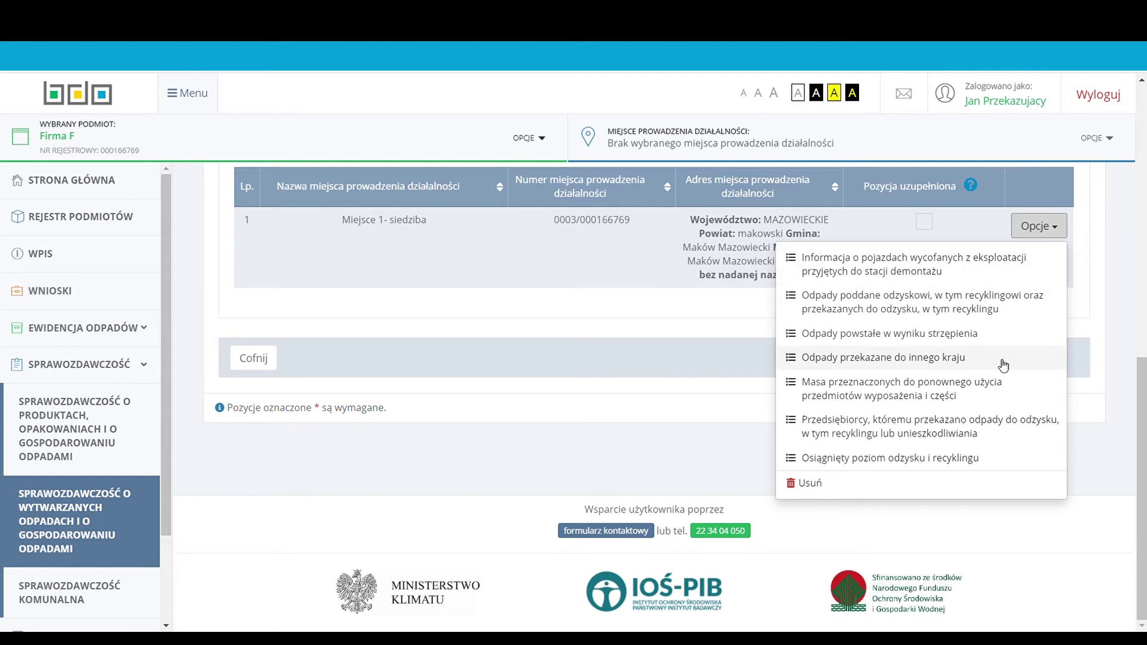
pyautogui.click(1004, 360)
pyautogui.scroll(-1, 218, 342)
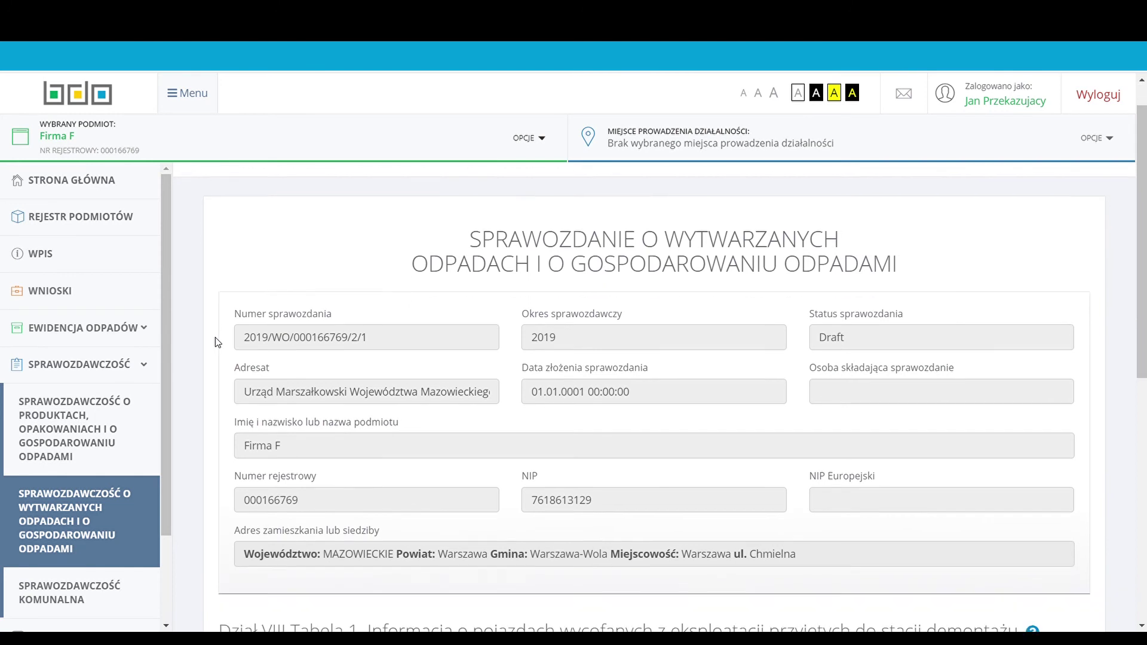
# Step: Answer TAK for Odpady przekazane do innego kraju and start adding a waste code and type
pyautogui.scroll(-6, 218, 342)
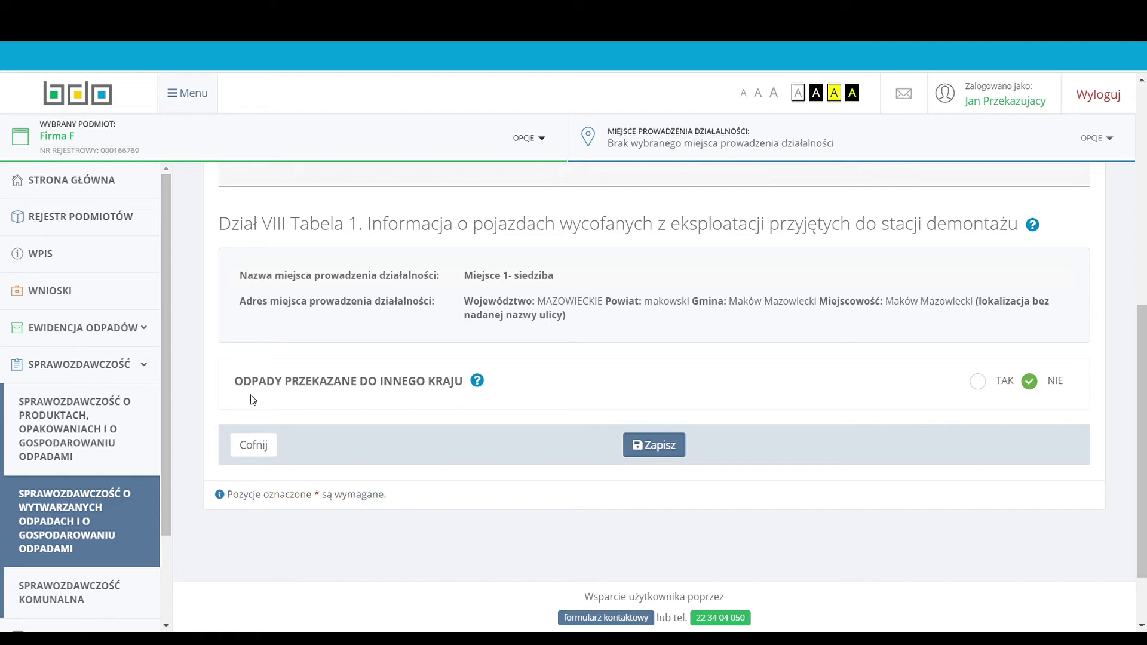
pyautogui.moveTo(474, 388)
pyautogui.click(979, 383)
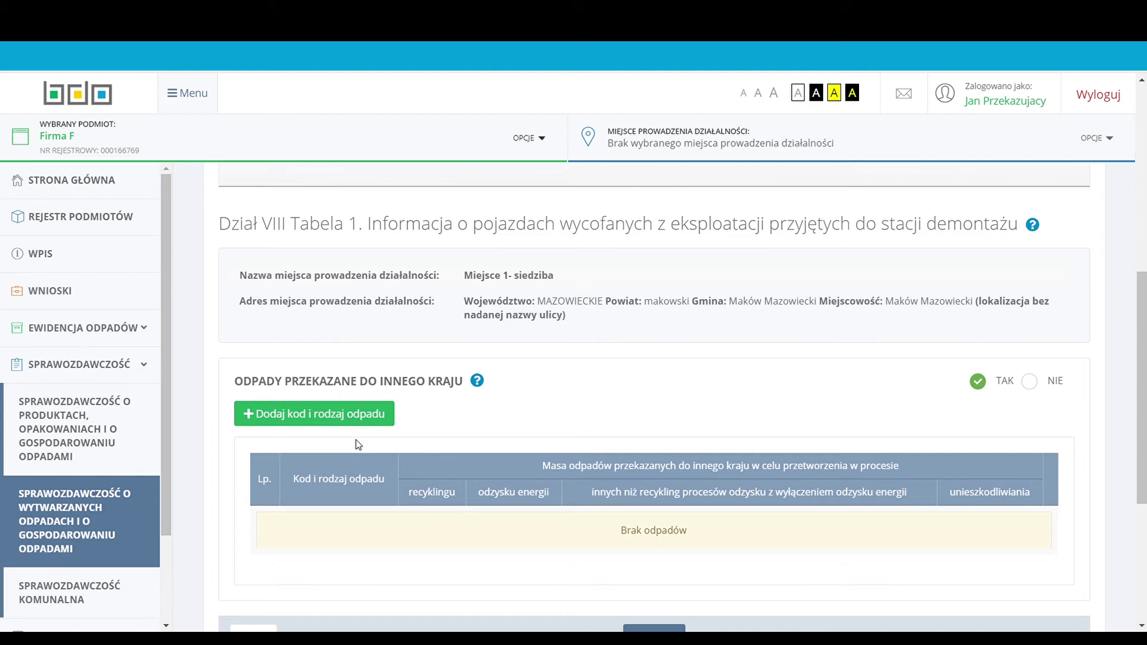
pyautogui.click(322, 420)
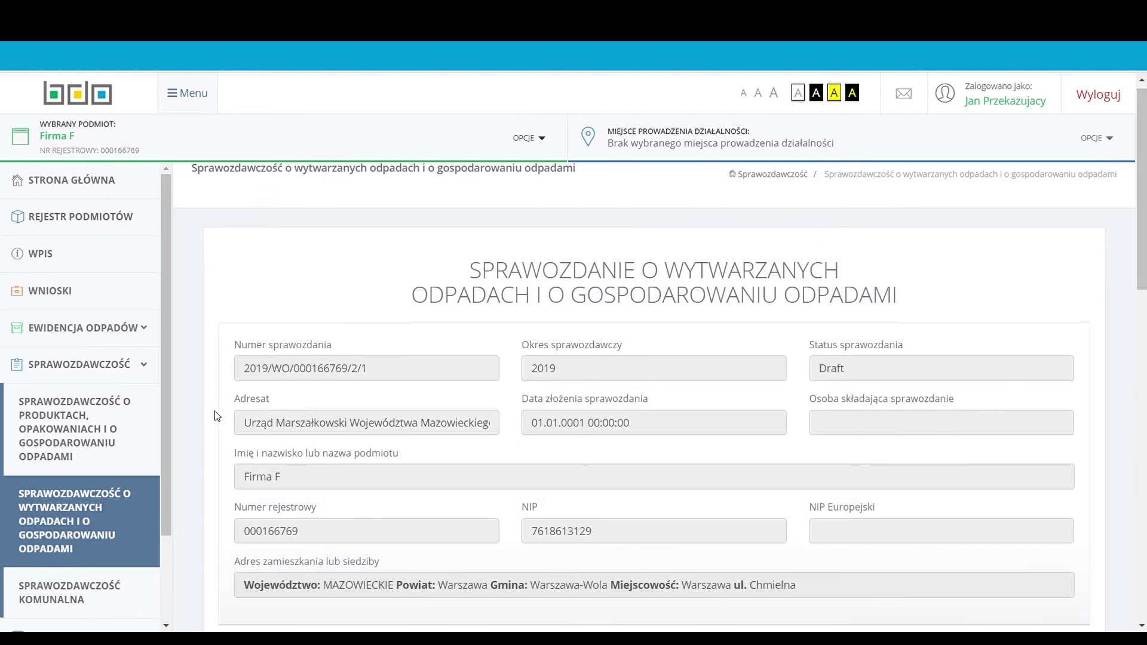
# Step: Choose waste code 16 06 05 Inne baterie i akumulatory for the waste sent to another country
pyautogui.scroll(-4, 212, 415)
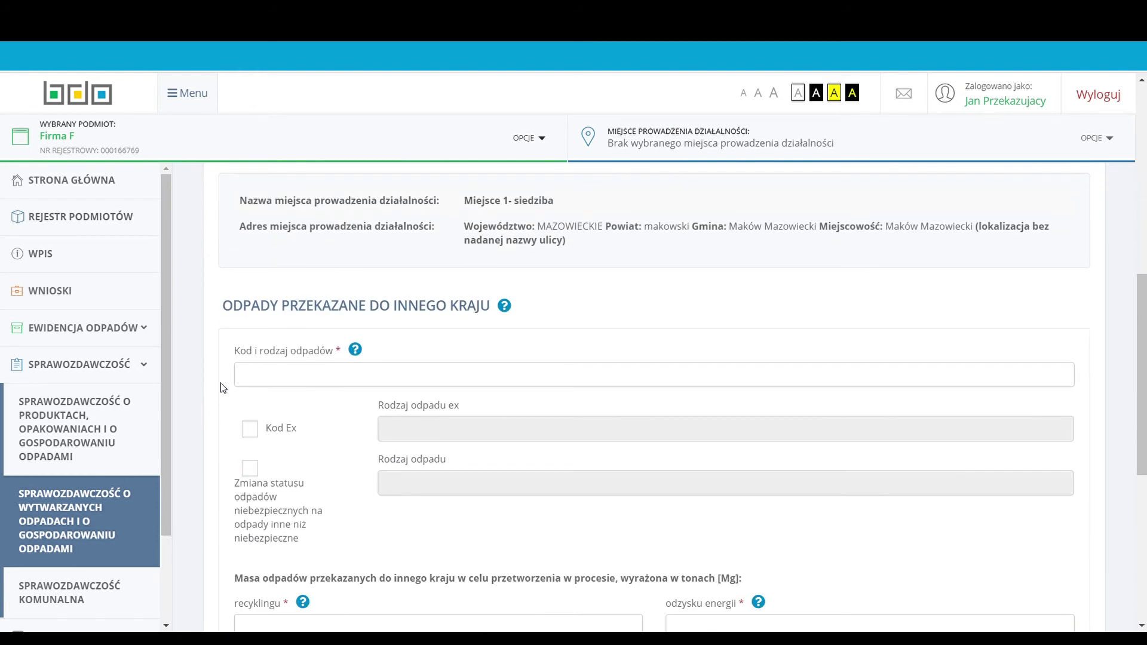
pyautogui.click(252, 376)
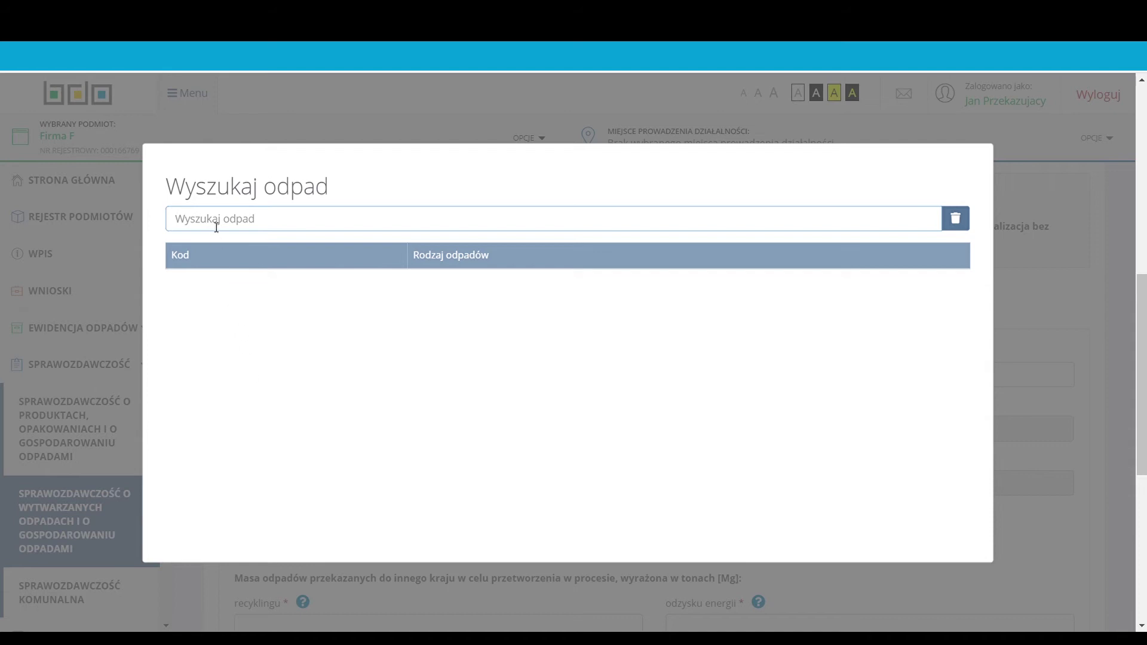
pyautogui.write('160605')
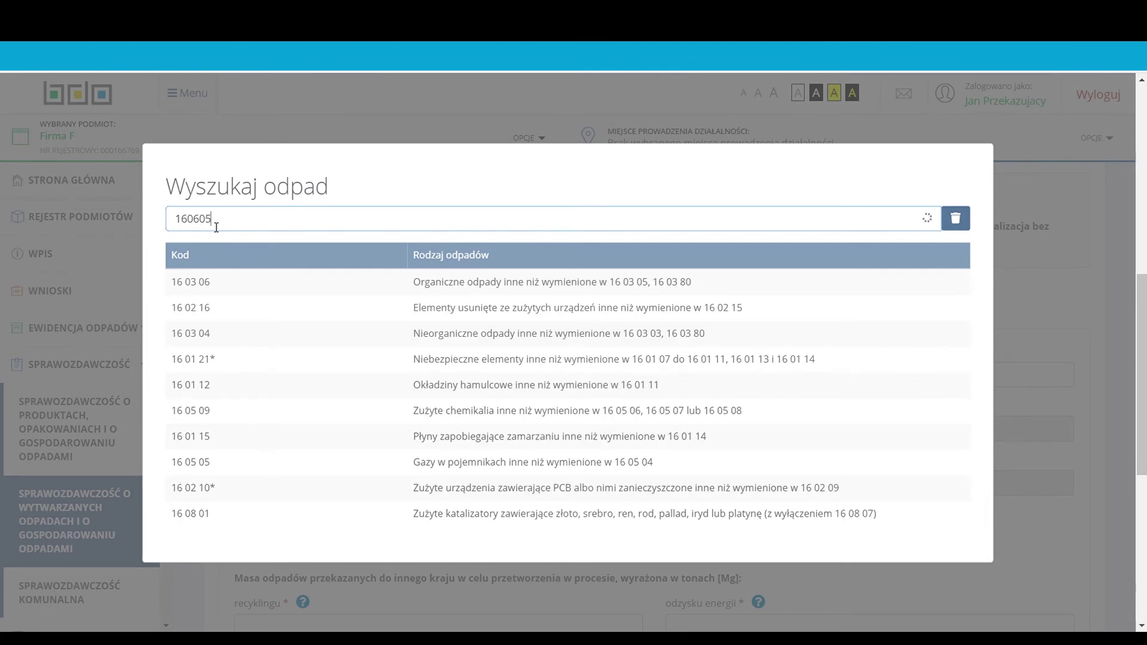
pyautogui.click(352, 287)
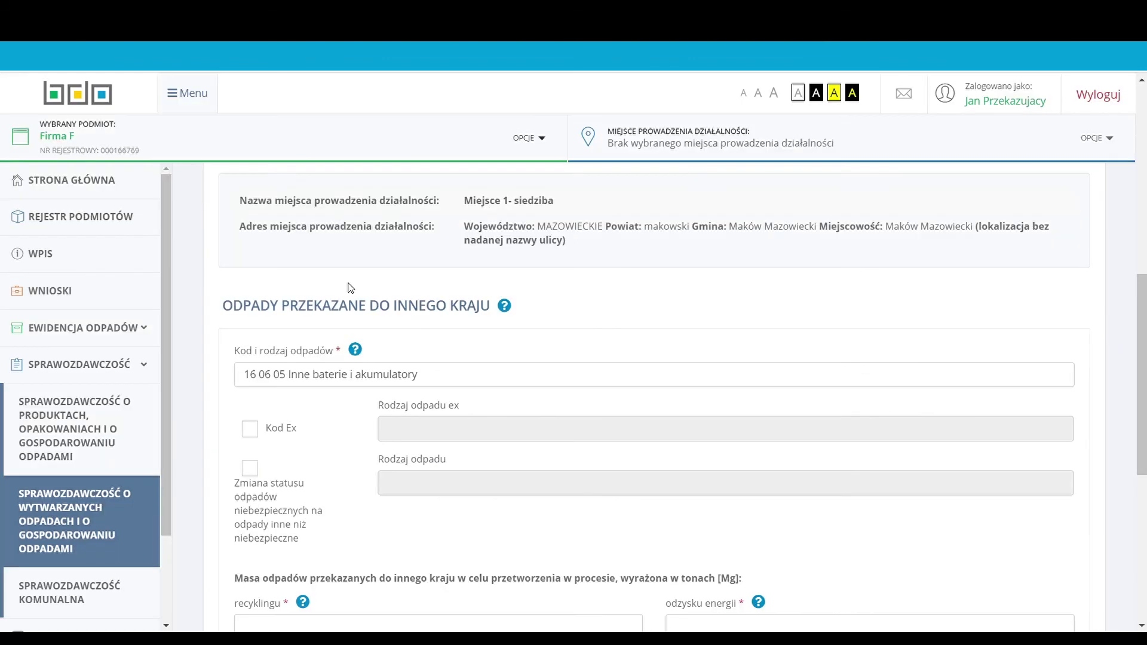
# Step: Try the Kod Ex and hazardous status change options for the waste code, clearing each one again
pyautogui.scroll(-1, 215, 365)
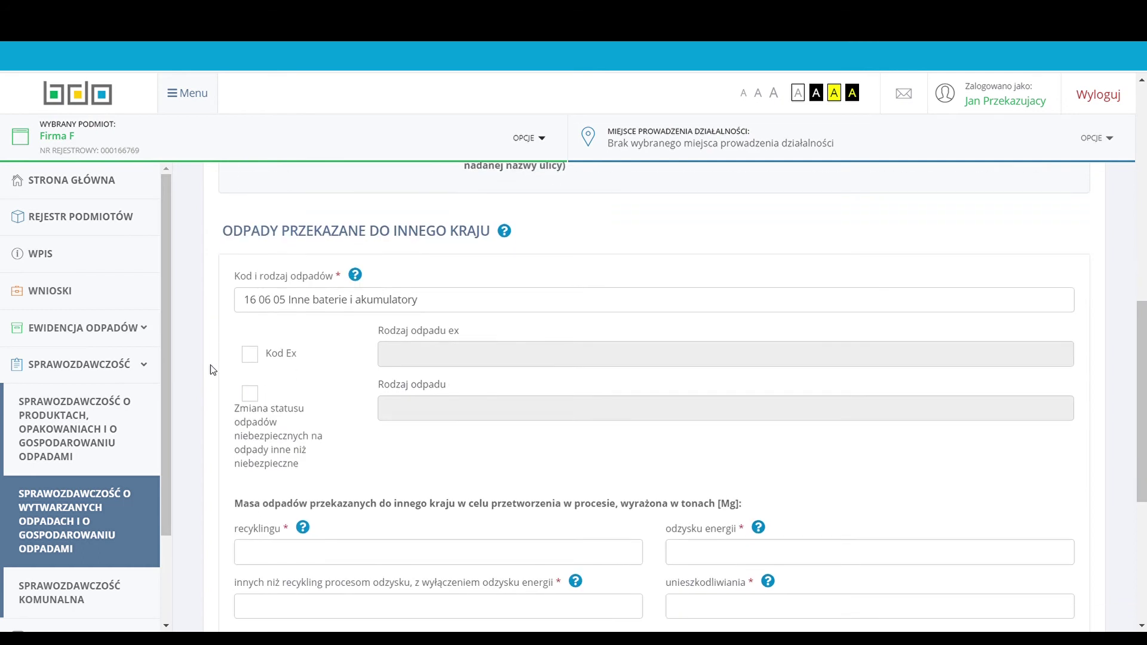
pyautogui.click(250, 356)
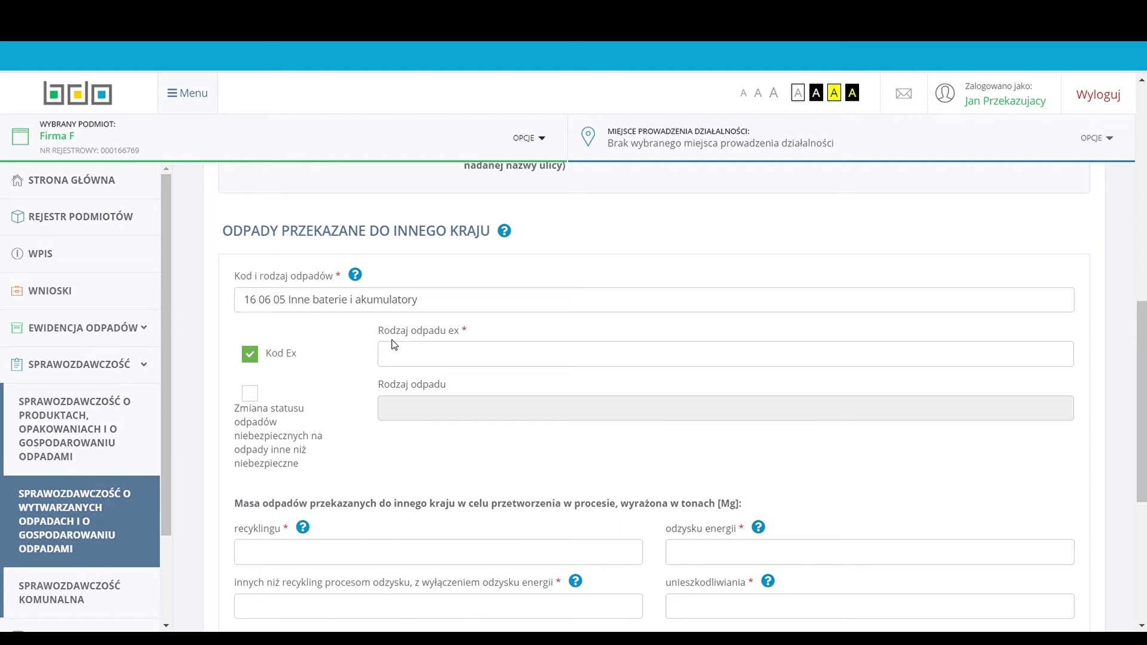
pyautogui.click(246, 358)
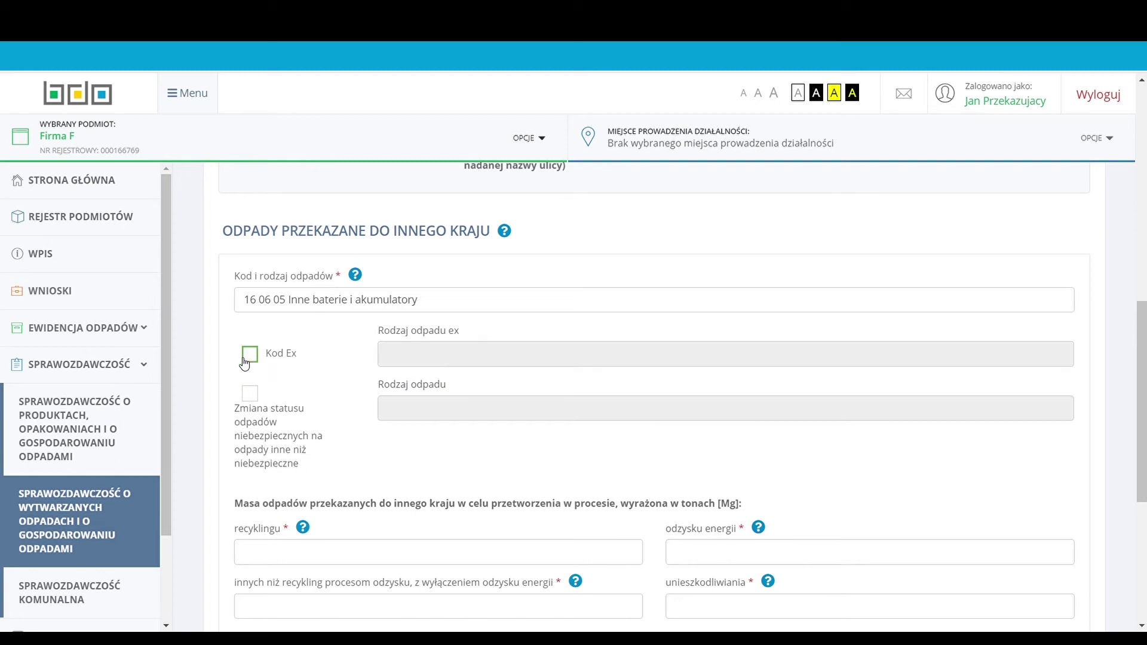
pyautogui.scroll(-1, 225, 389)
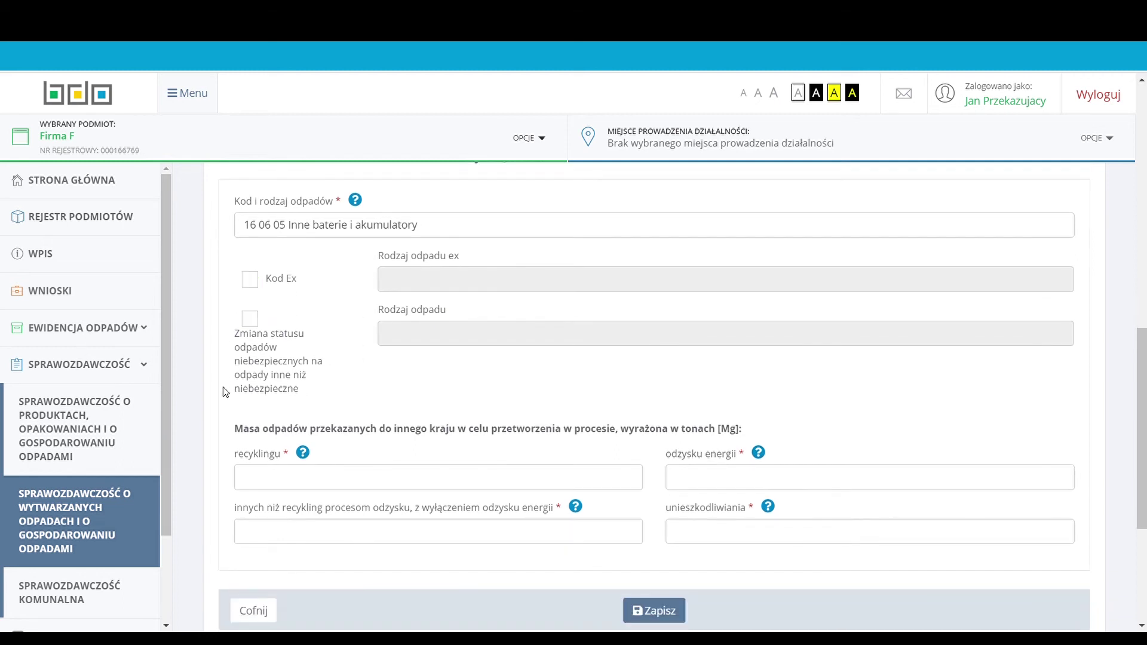
pyautogui.click(250, 319)
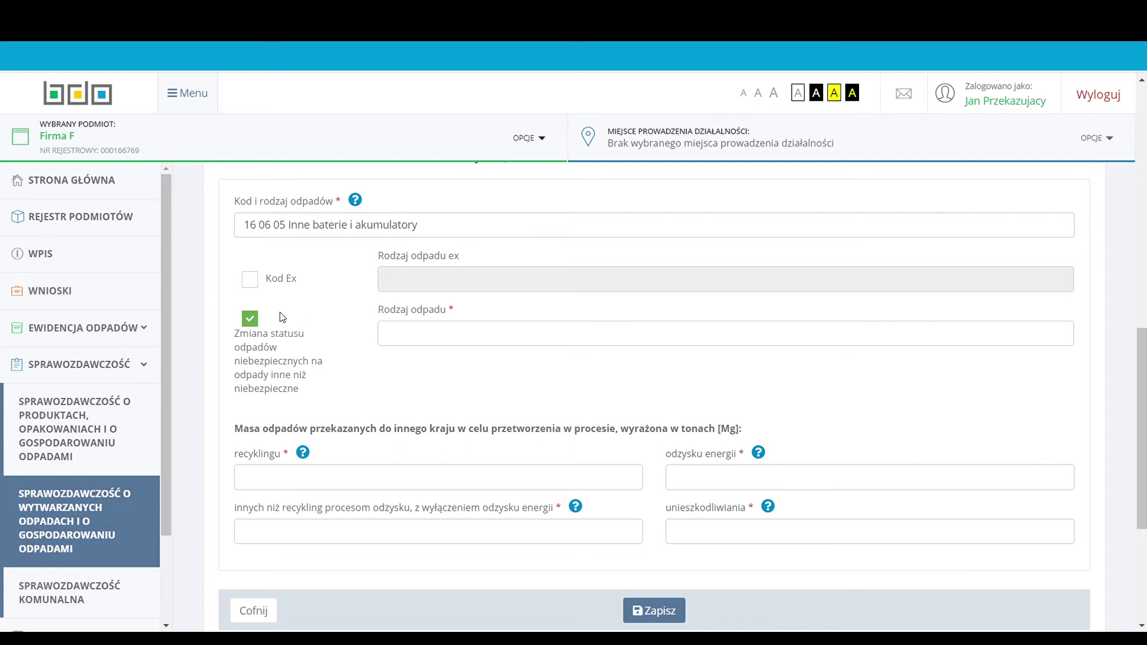
pyautogui.click(255, 321)
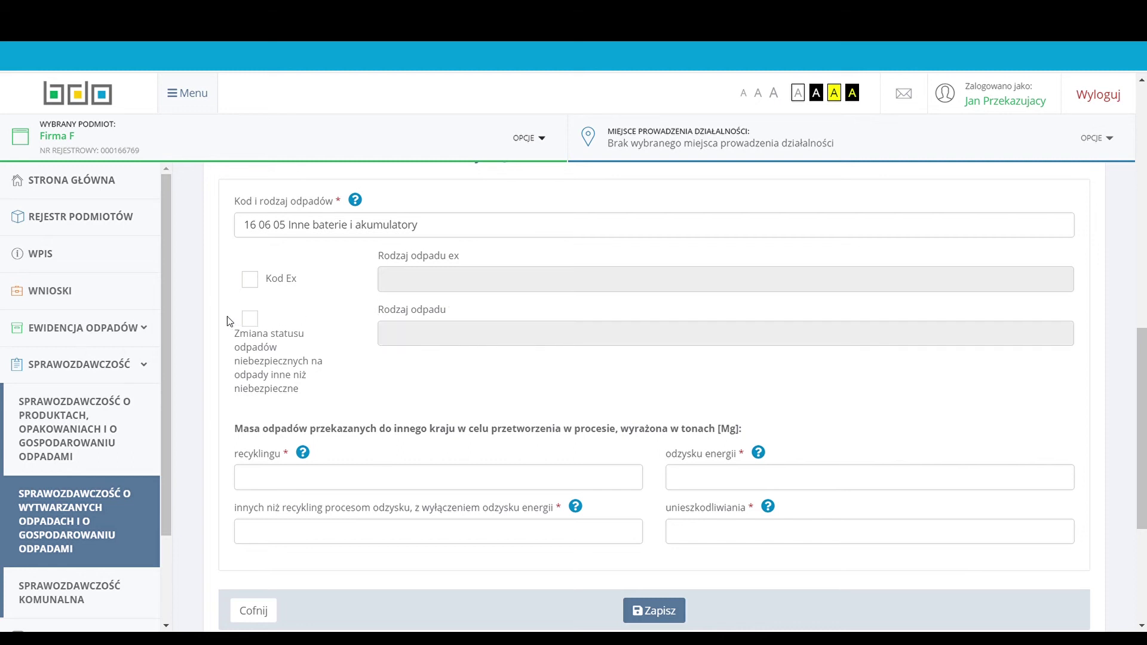
# Step: Set the mass sent abroad for recycling to 100,0000 Mg and for energy recovery to 0,0000 Mg
pyautogui.scroll(-1, 227, 317)
pyautogui.scroll(-1, 227, 321)
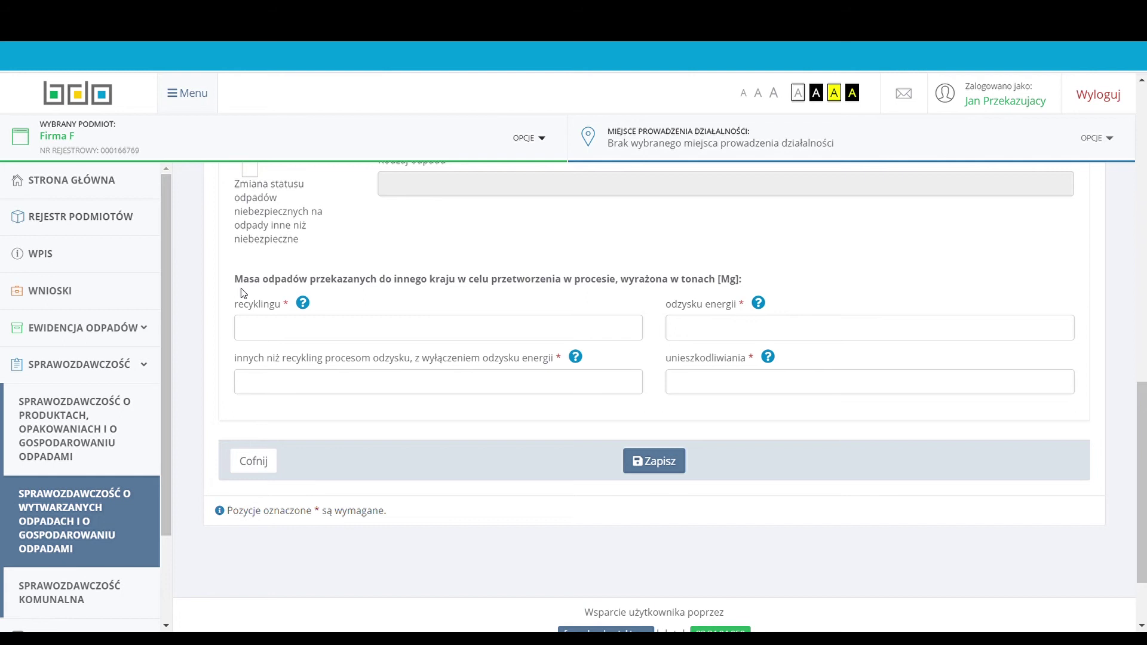
pyautogui.click(250, 334)
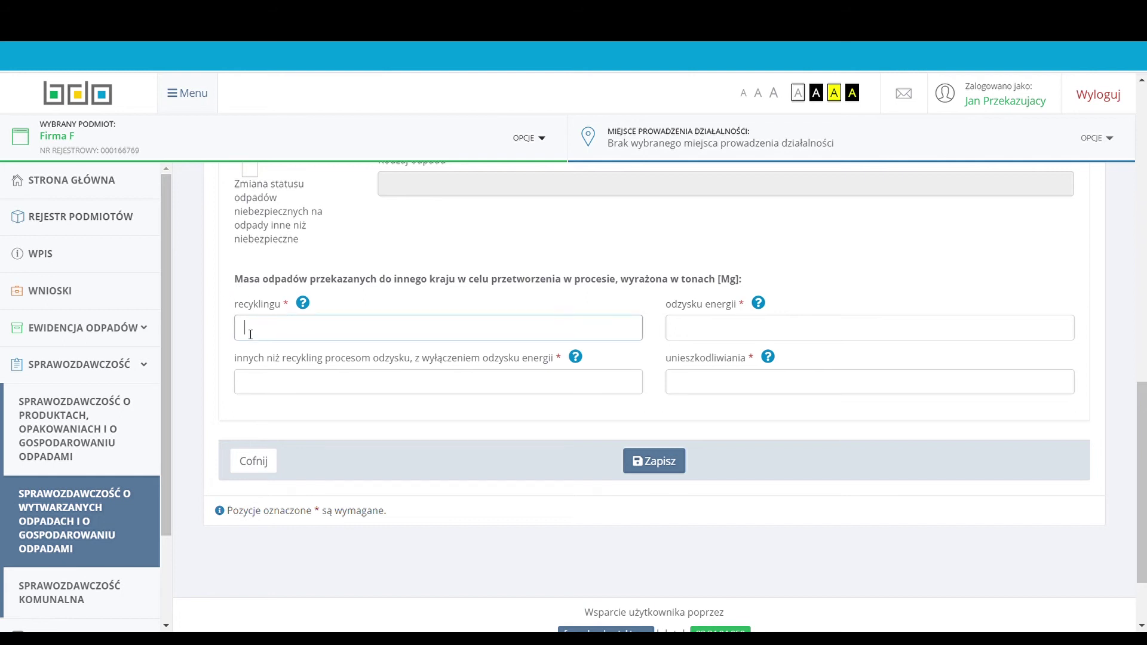
pyautogui.write('100,0000')
pyautogui.click(693, 332)
pyautogui.write('0')
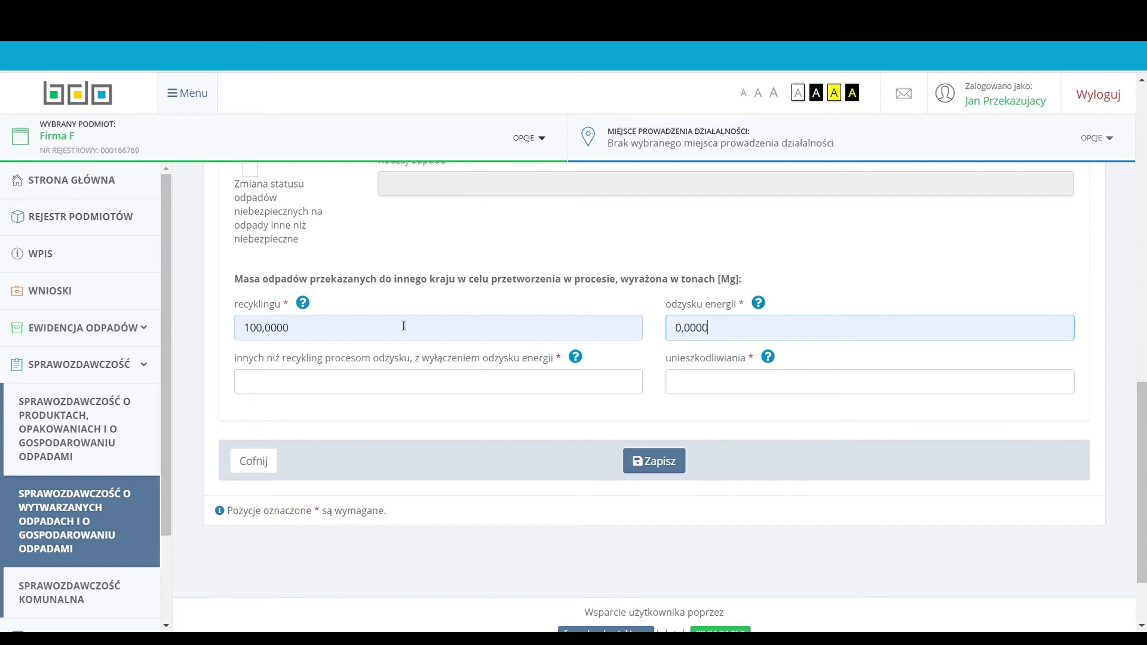
# Step: Set the mass sent abroad for other recovery processes and for disposal to 0,0000 Mg each, and save the entry
pyautogui.click(262, 382)
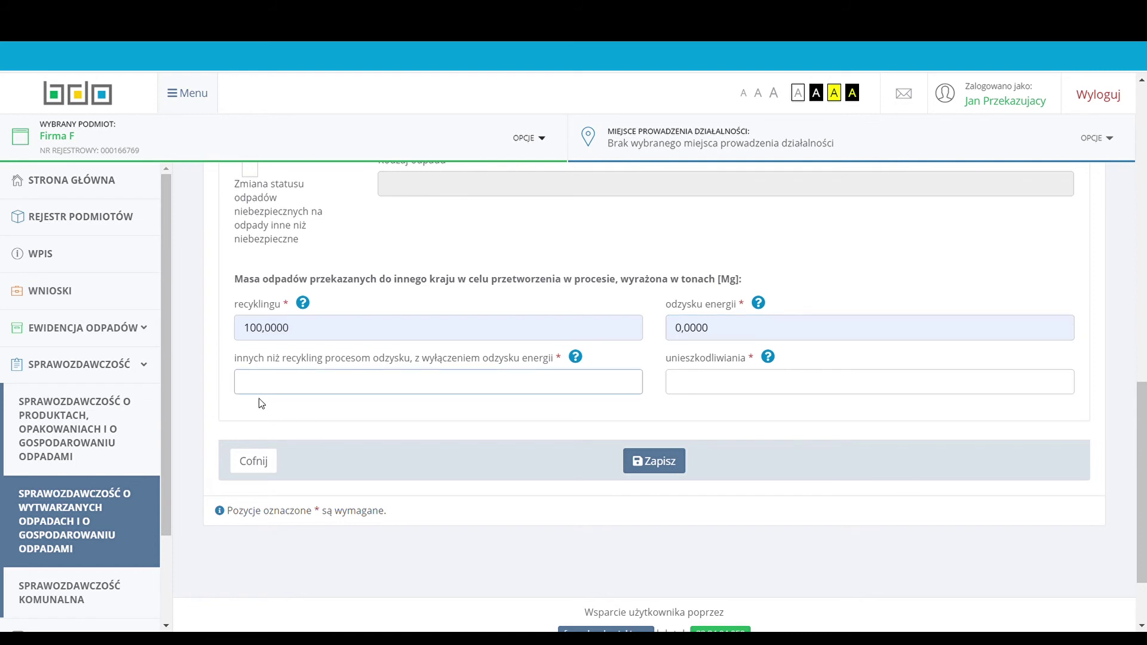
pyautogui.write('0')
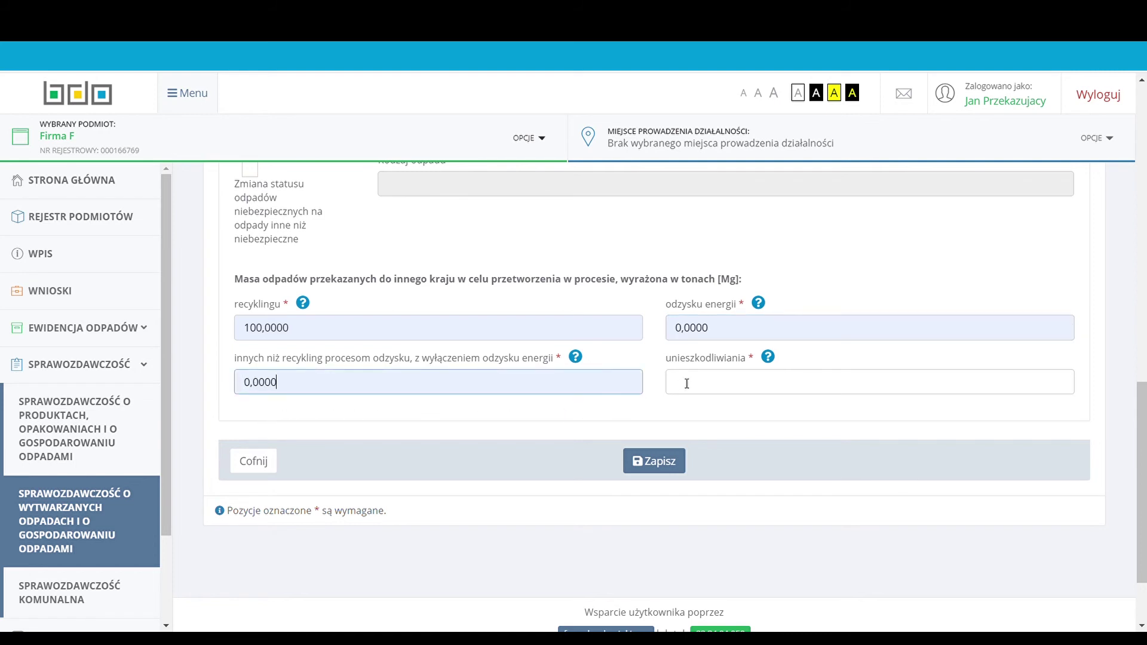
pyautogui.click(687, 383)
pyautogui.write('0')
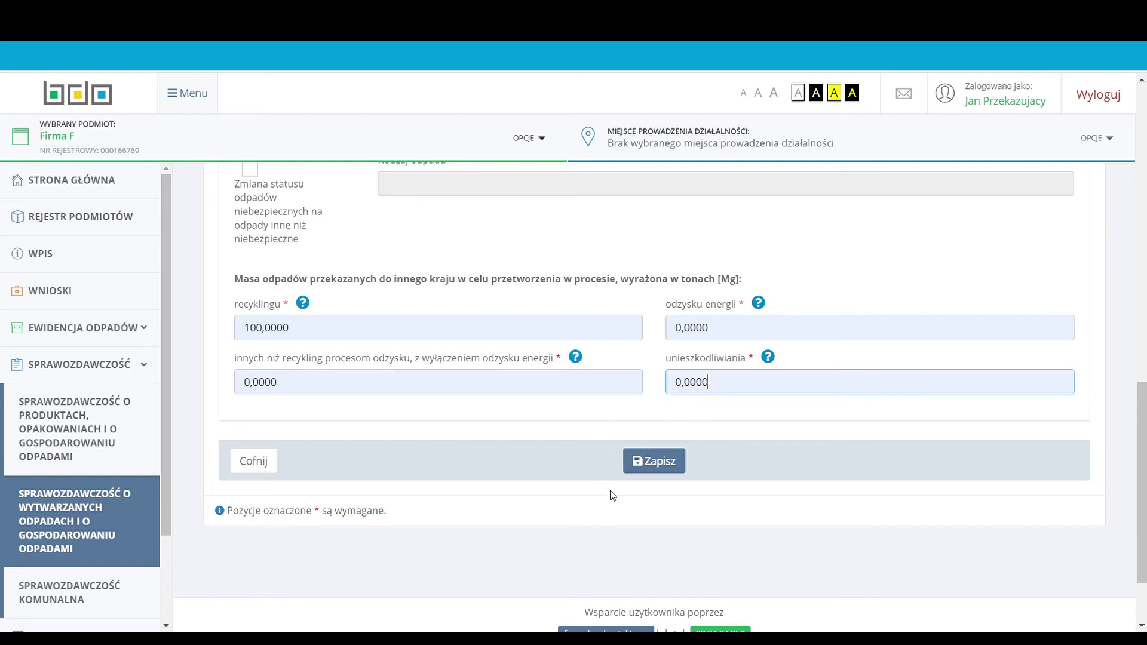
pyautogui.click(654, 461)
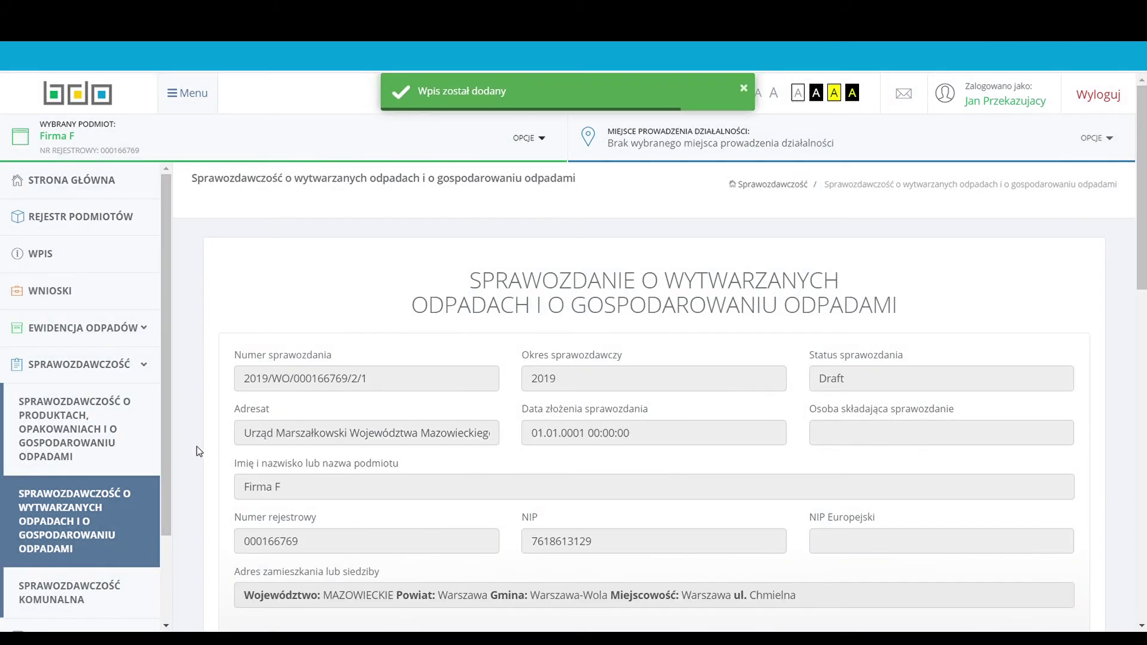
# Step: Review the waste list and total masses sent to another country, and save the section
pyautogui.scroll(-5, 196, 446)
pyautogui.scroll(-4, 185, 448)
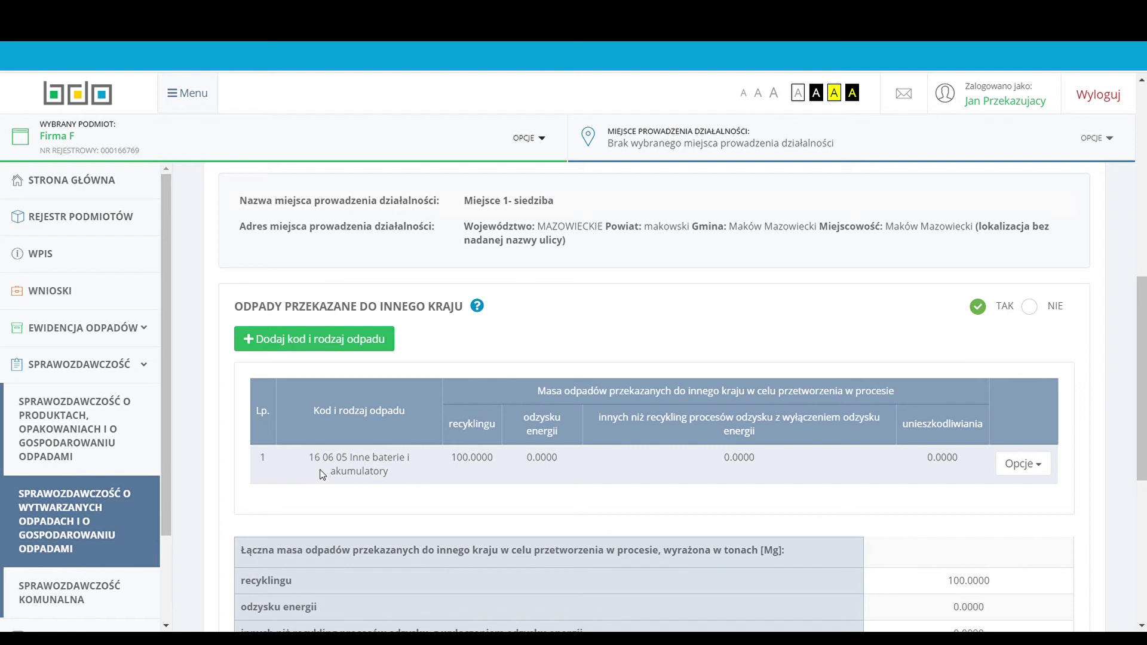
pyautogui.scroll(-3, 221, 468)
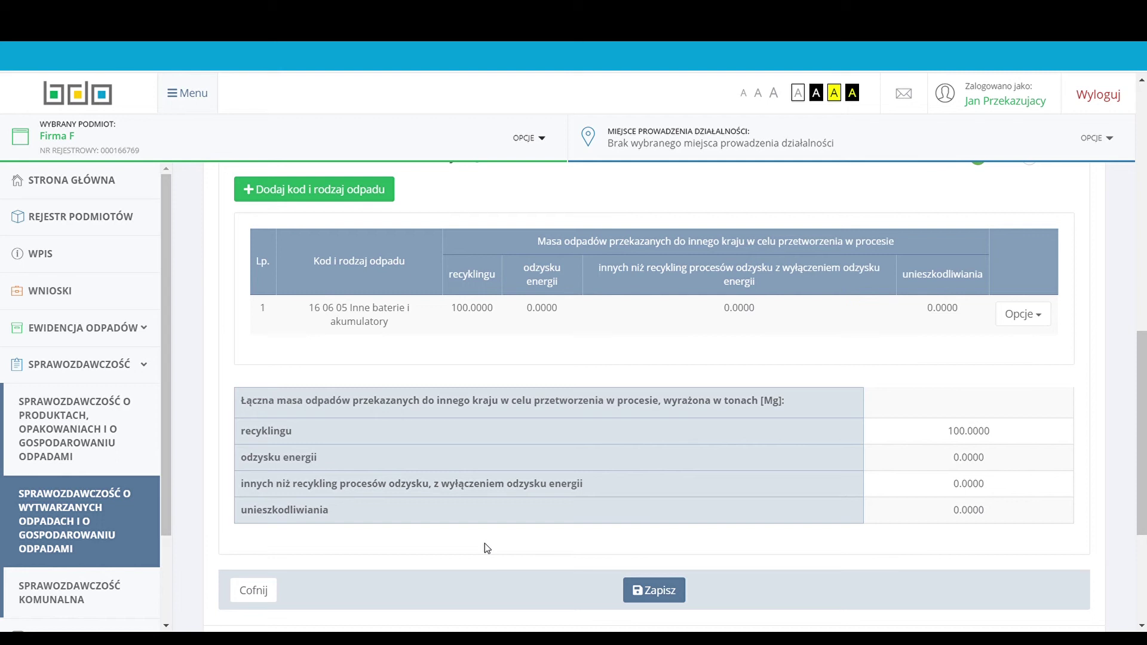
pyautogui.scroll(-1, 486, 543)
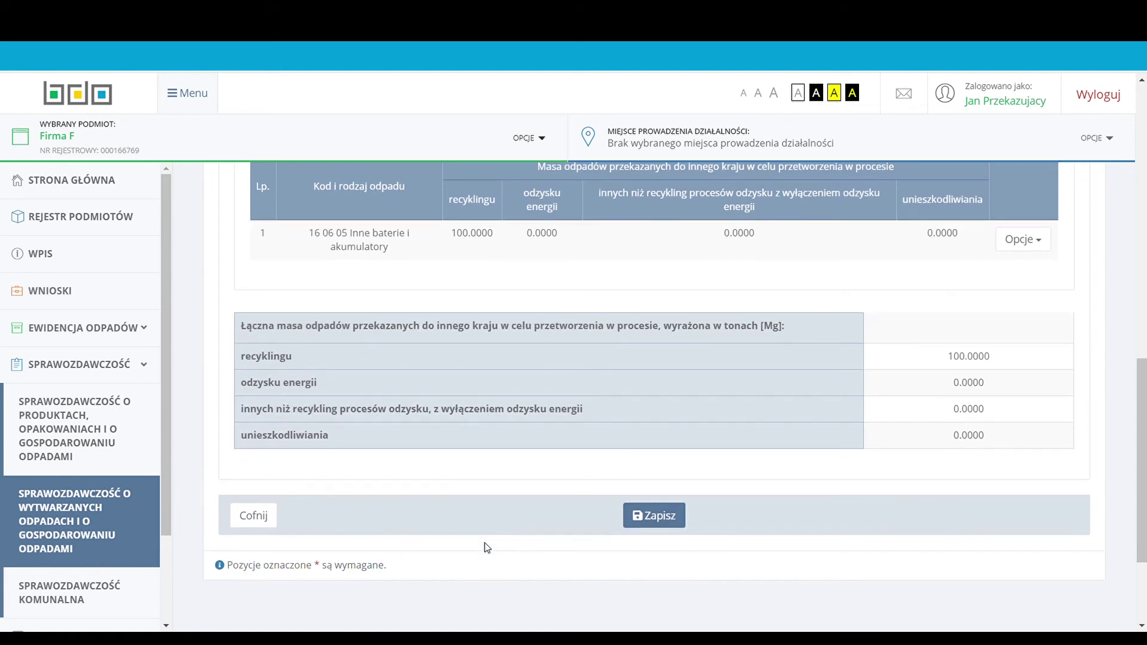
pyautogui.click(660, 516)
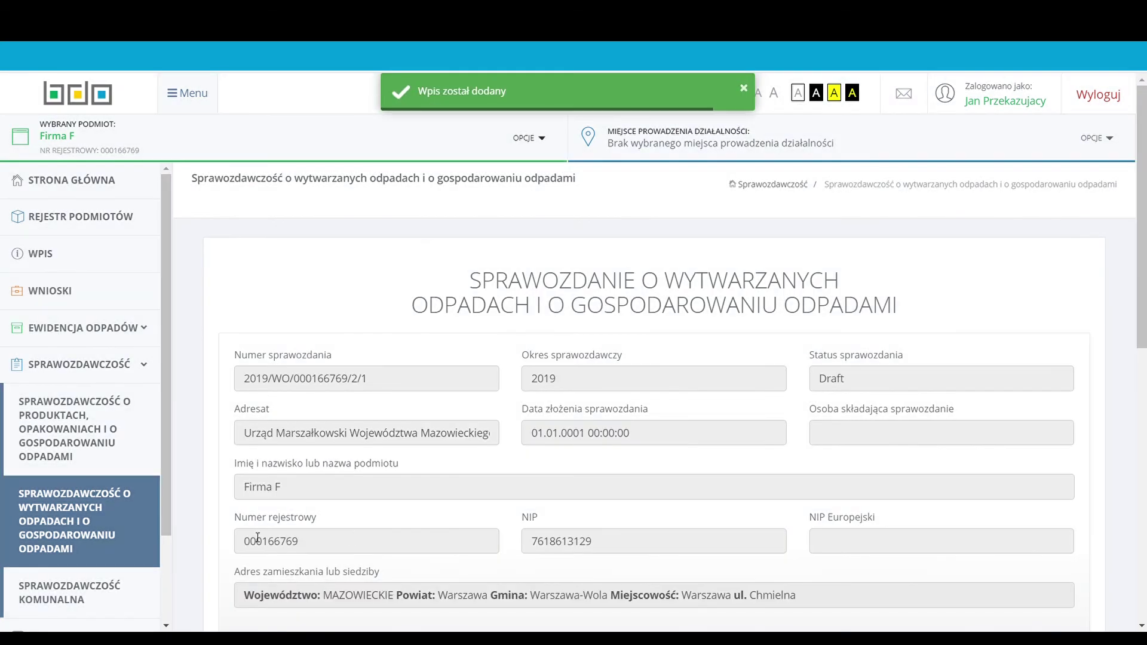
# Step: Open the section Masa przeznaczonych do ponownego użycia przedmiotów wyposażenia i części for the station Miejsce 1- siedziba
pyautogui.scroll(-3, 211, 529)
pyautogui.scroll(-3, 211, 529)
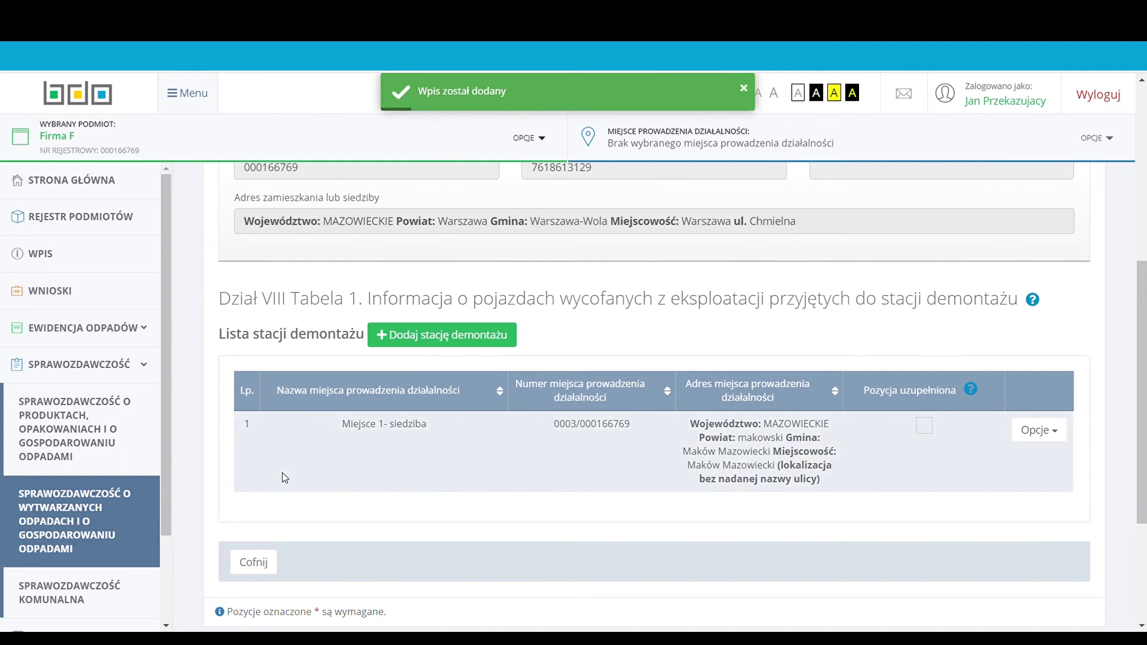
pyautogui.click(1040, 430)
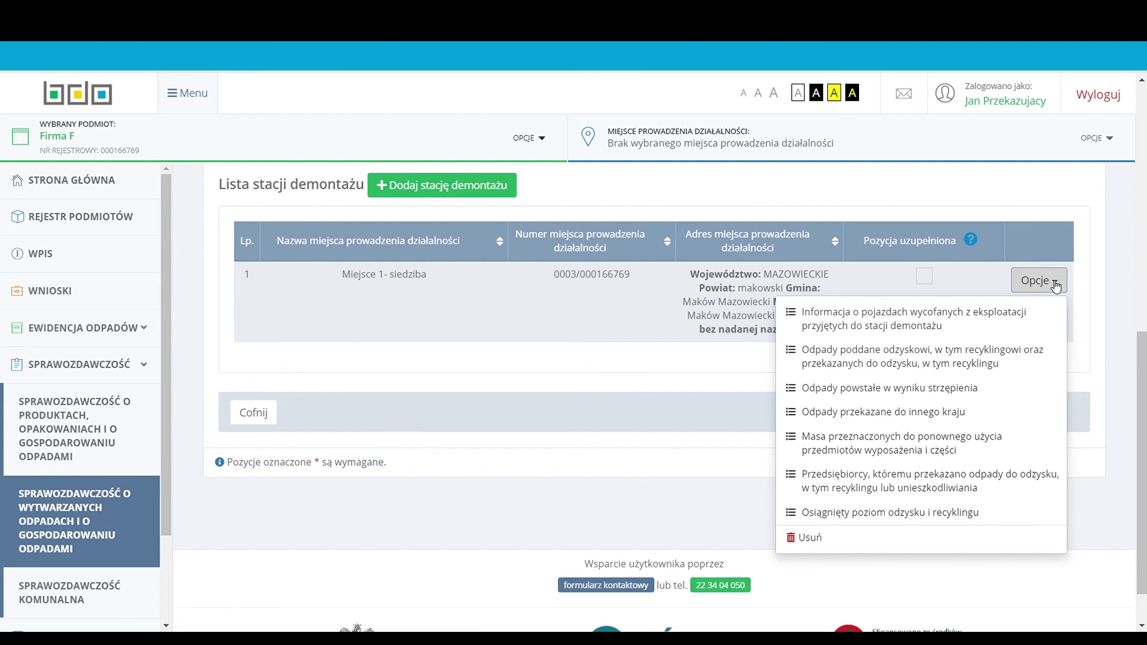
pyautogui.click(1016, 450)
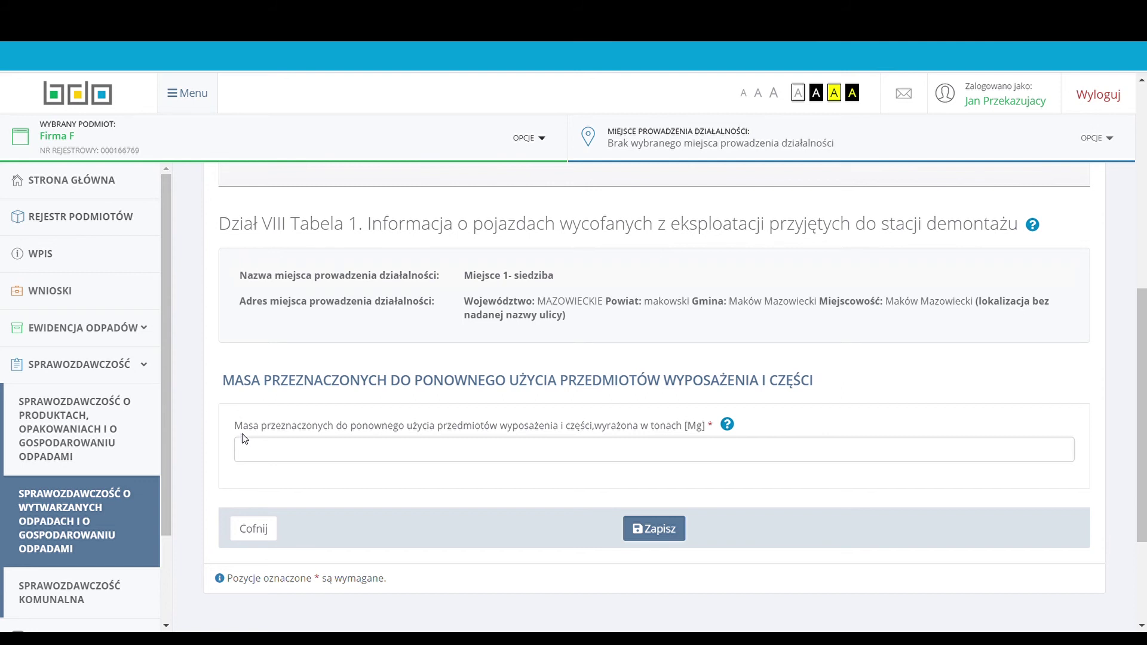
# Step: Check the field's help text, set the mass of equipment and parts for reuse to 20 Mg, and save the section
pyautogui.moveTo(728, 427)
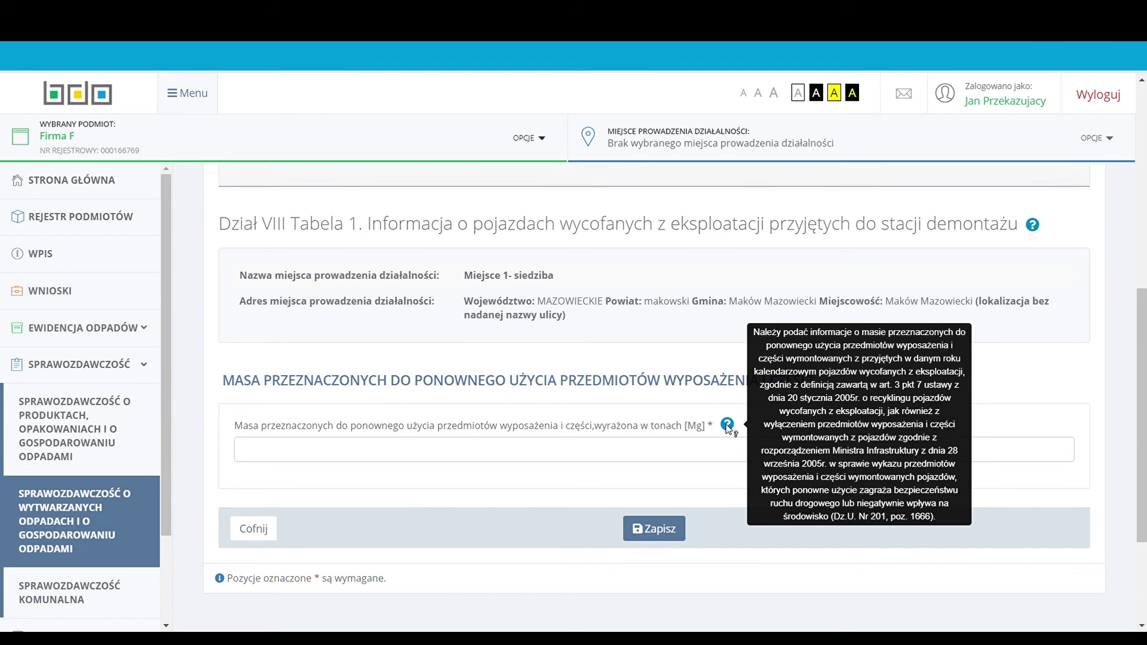
pyautogui.click(303, 464)
pyautogui.write('20')
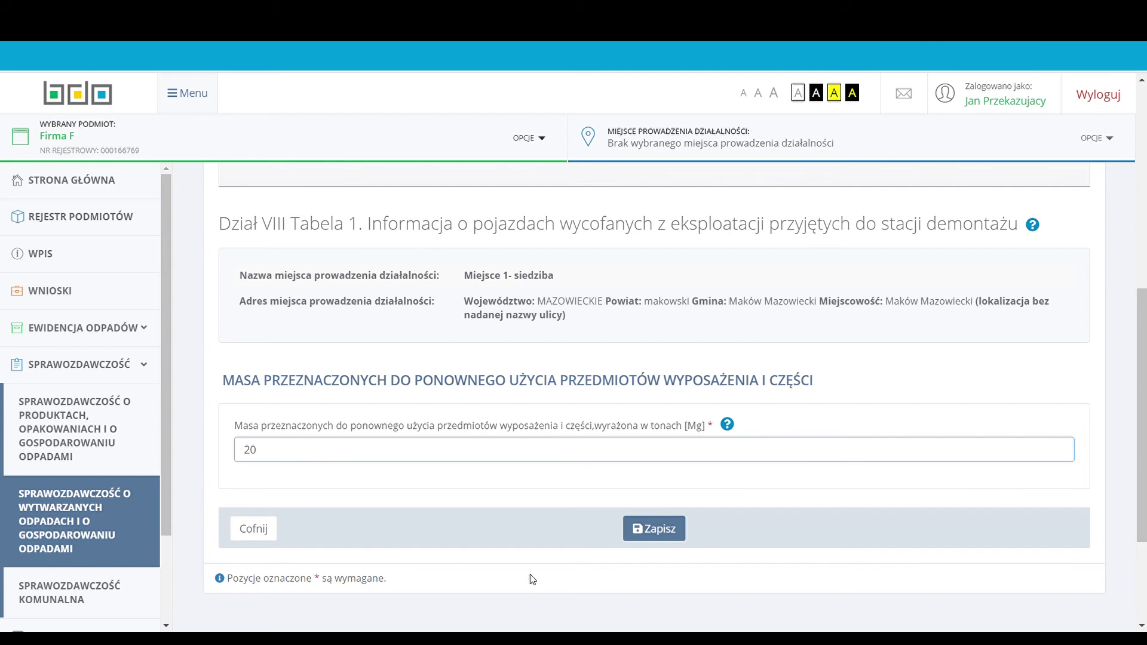
pyautogui.click(658, 538)
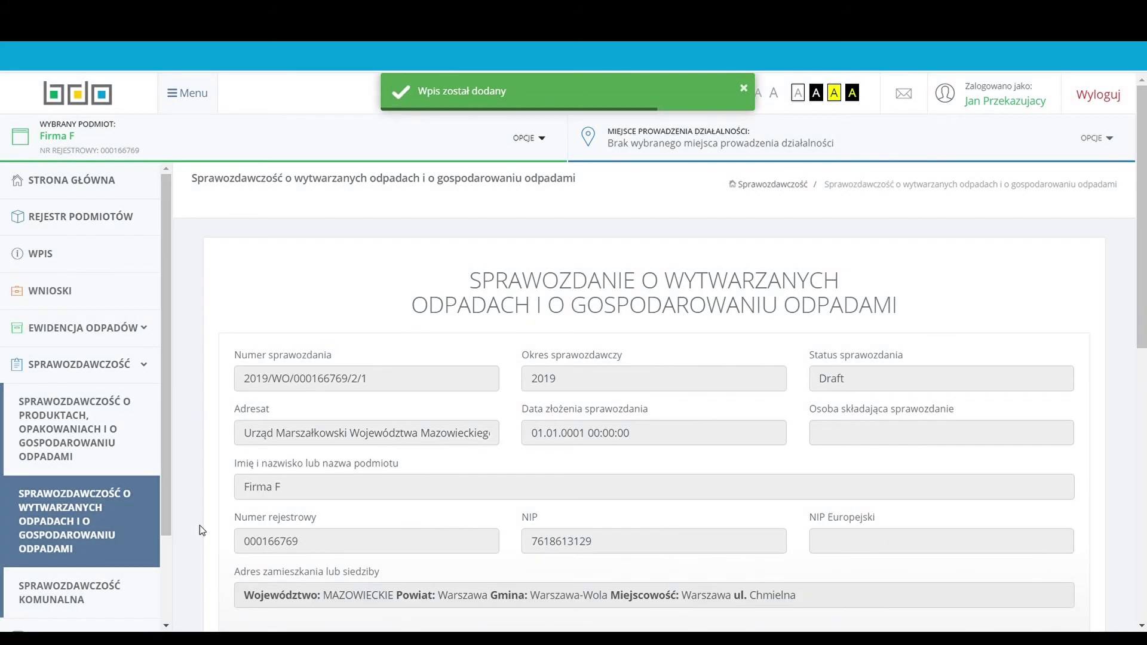
# Step: Open Miejsce 1- siedziba's section on entrepreneurs who received waste for recovery, recycling or disposal, and answer TAK
pyautogui.scroll(-5, 200, 526)
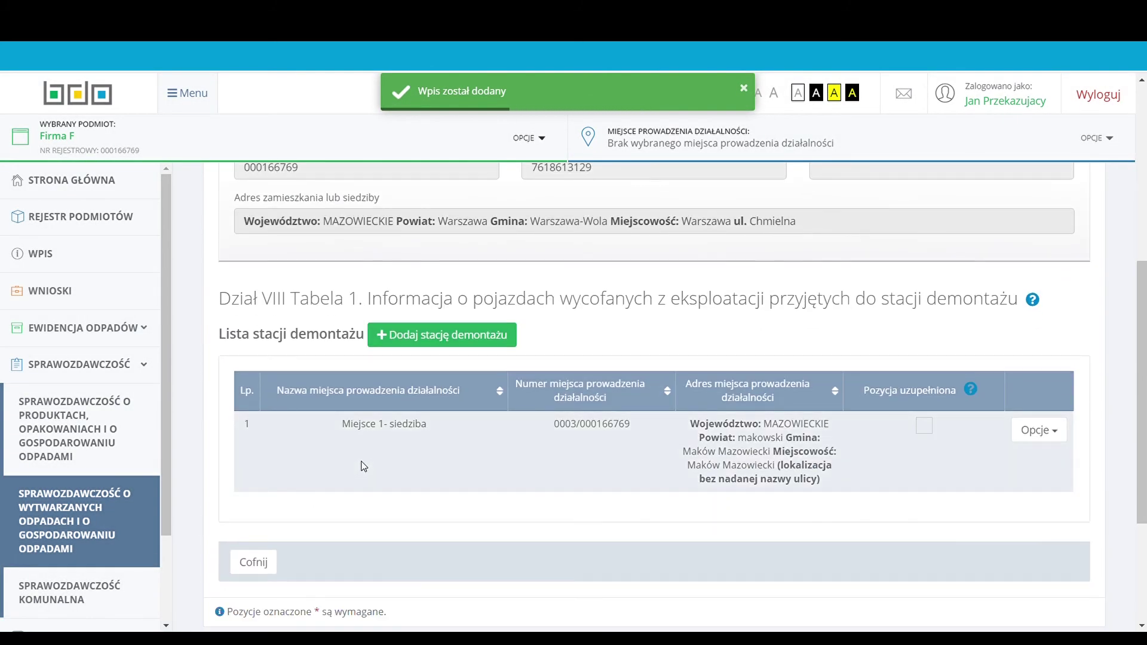
pyautogui.scroll(-2, 364, 467)
pyautogui.click(1039, 281)
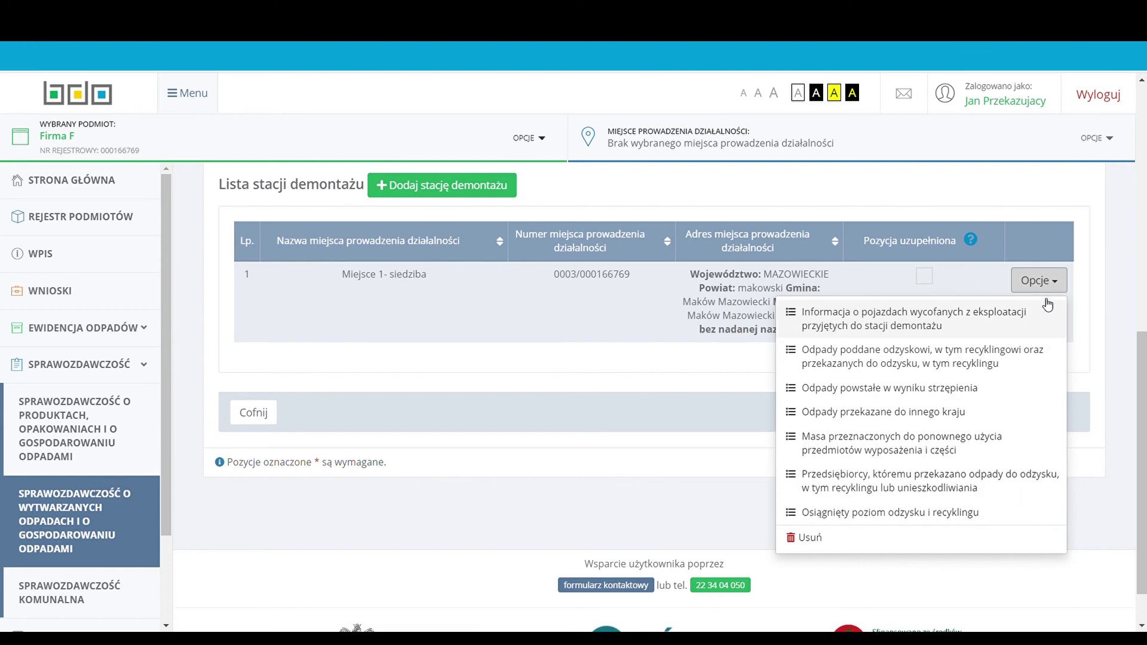
pyautogui.click(1024, 495)
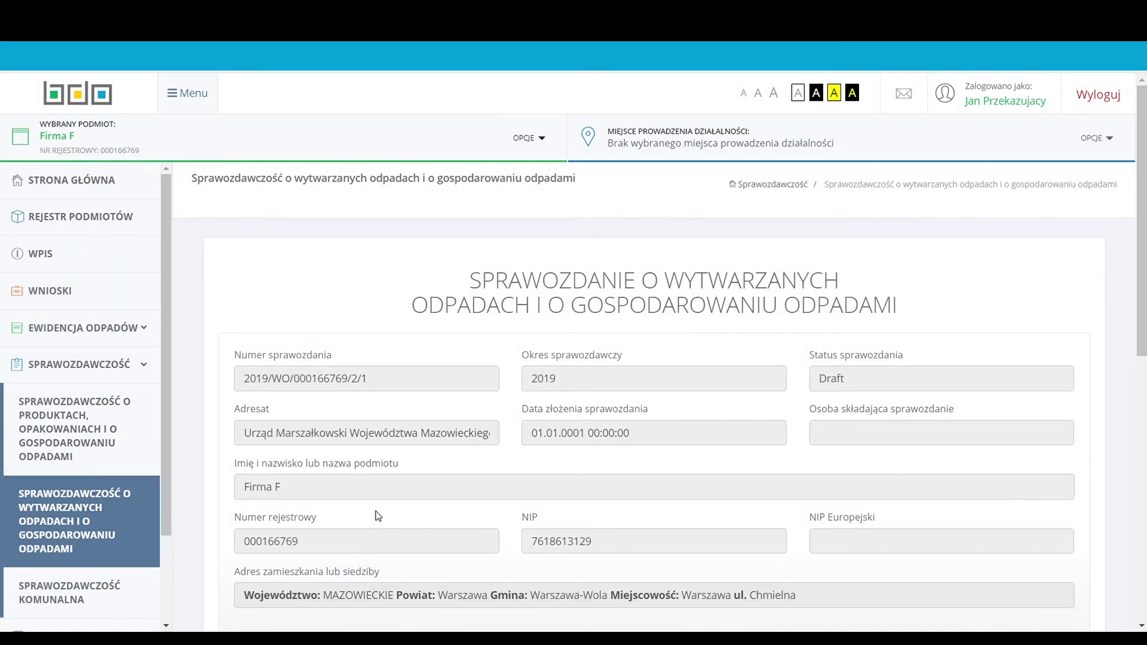
pyautogui.scroll(-8, 214, 482)
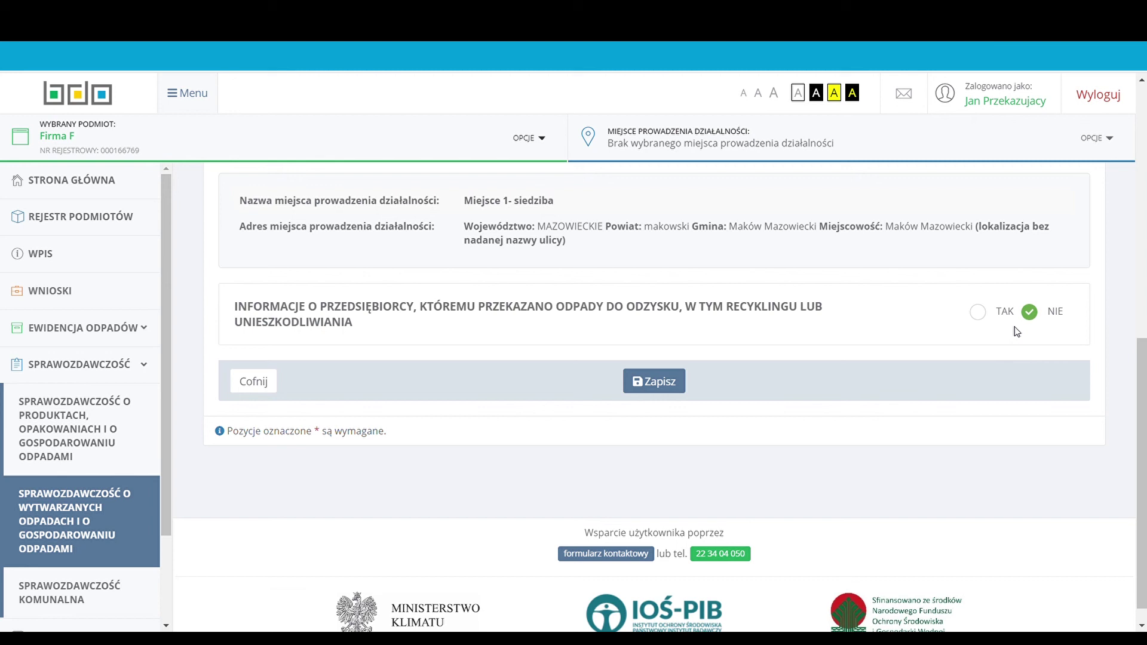
pyautogui.click(979, 314)
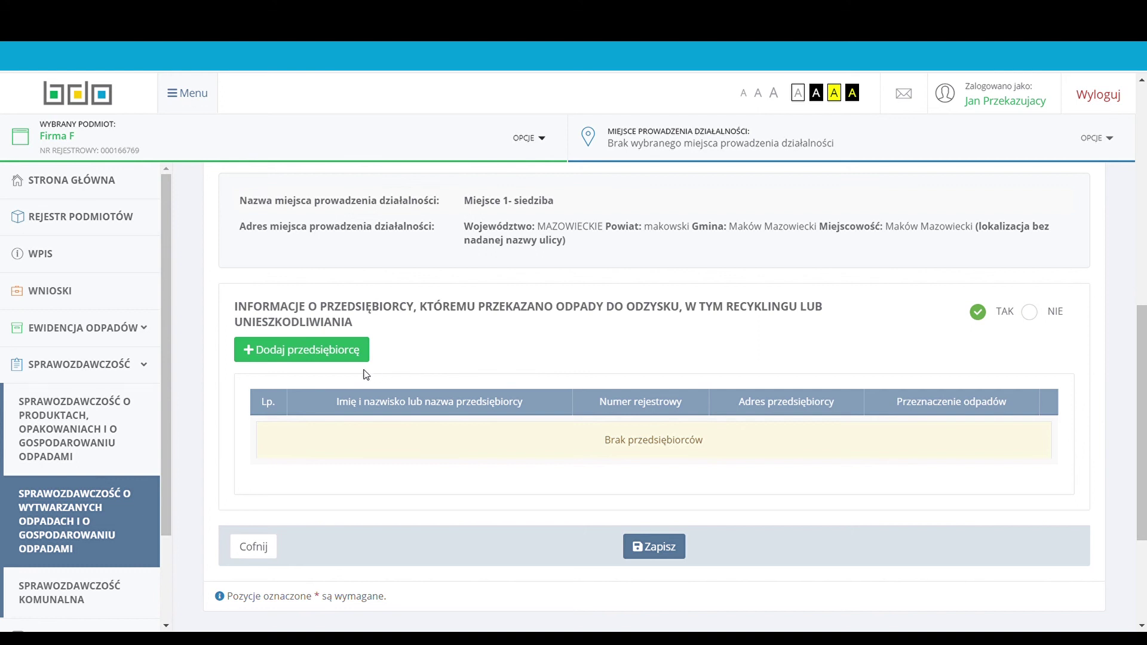
# Step: Add a waste-receiving entrepreneur, look the company up by its registration number, and choose Firma G
pyautogui.click(303, 357)
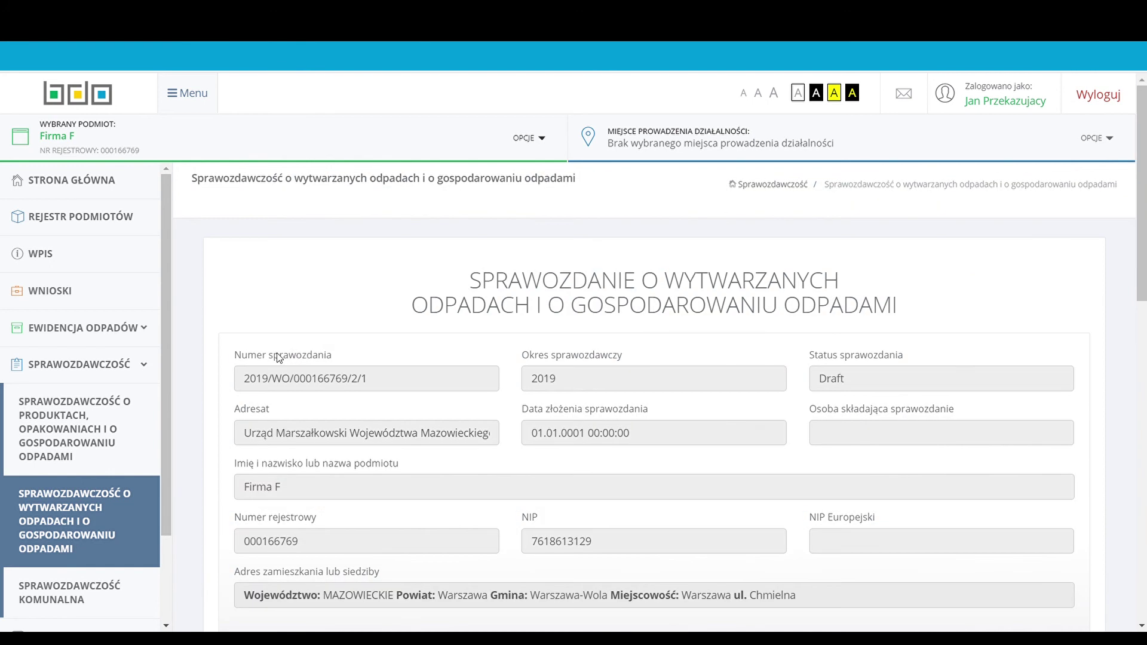
pyautogui.scroll(-1, 220, 361)
pyautogui.scroll(-5, 220, 361)
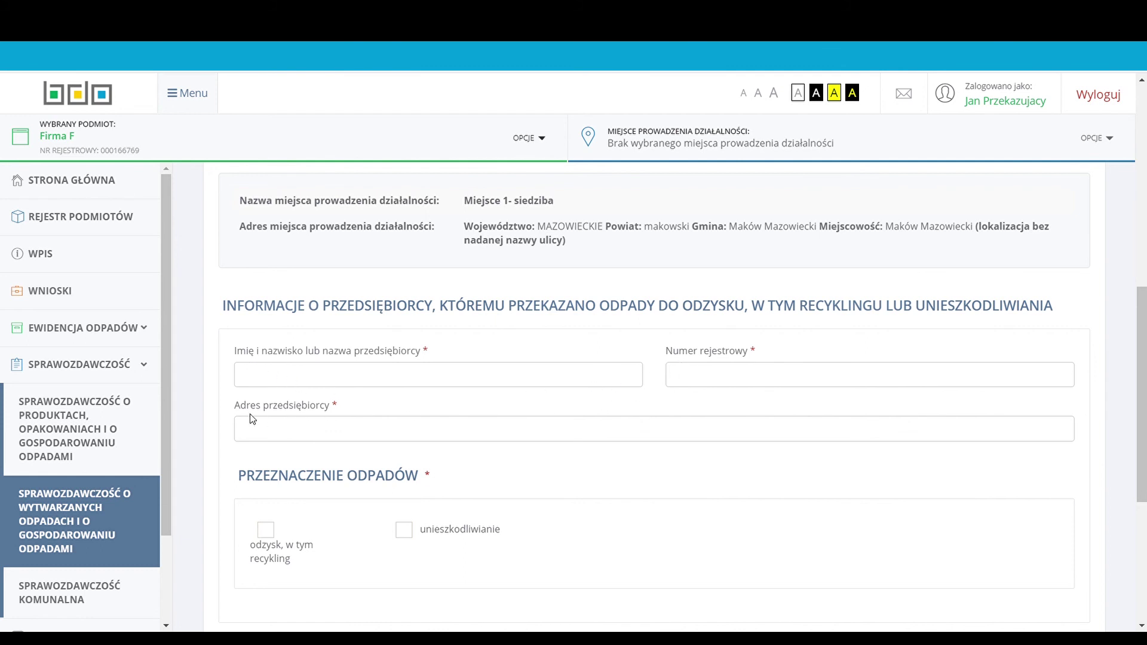
pyautogui.click(252, 377)
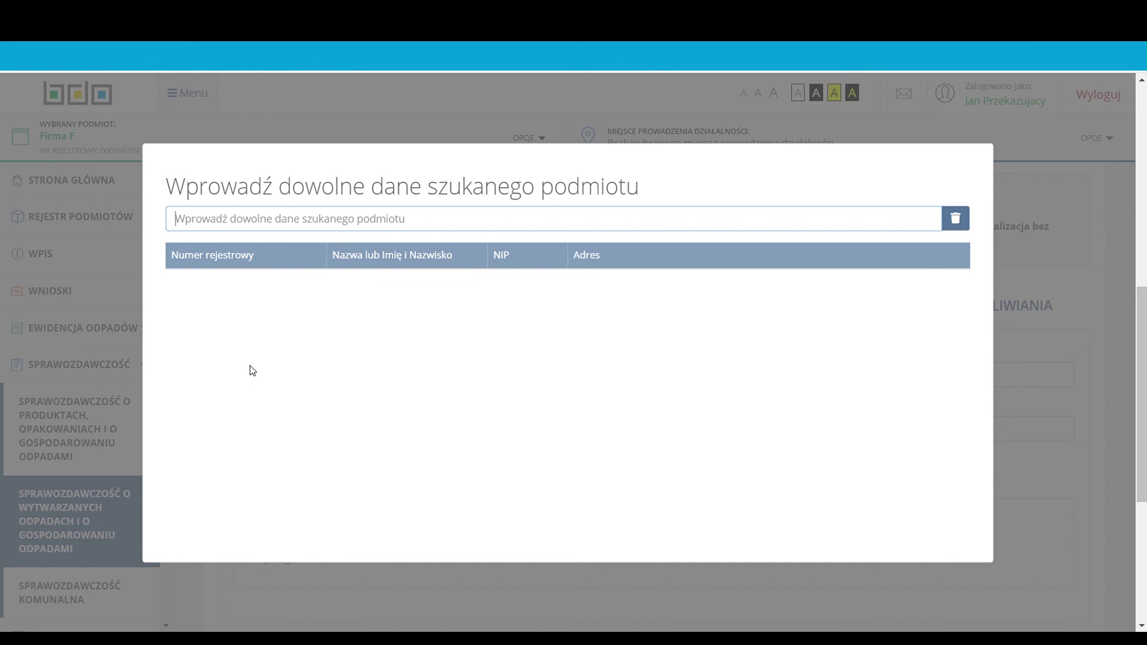
pyautogui.write('000166773')
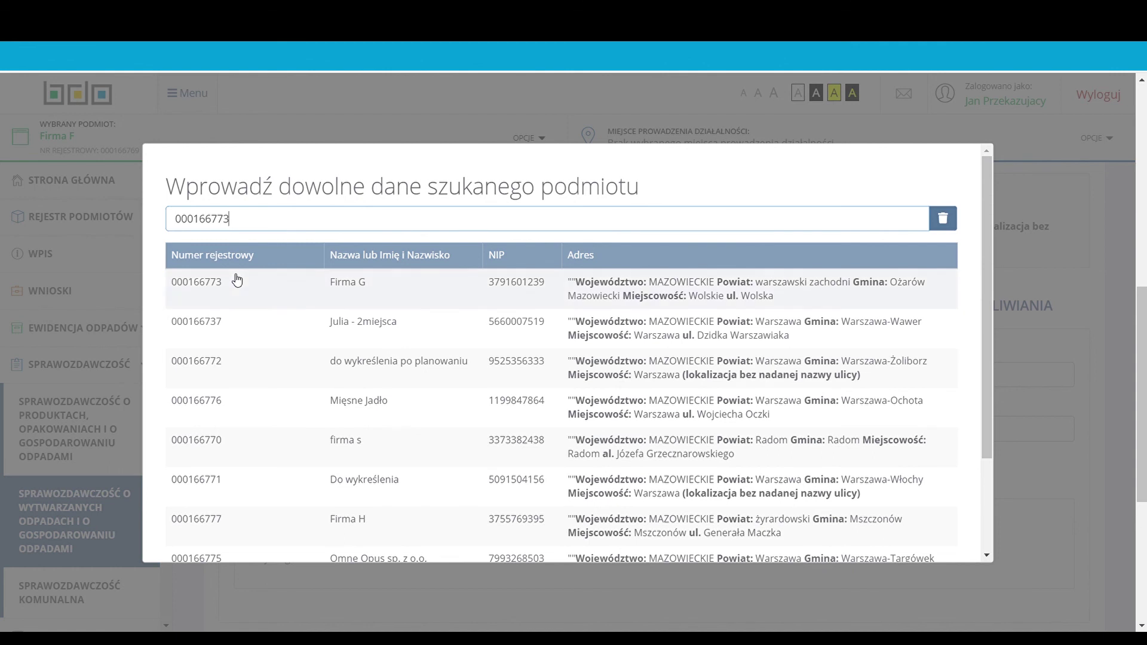
pyautogui.click(240, 280)
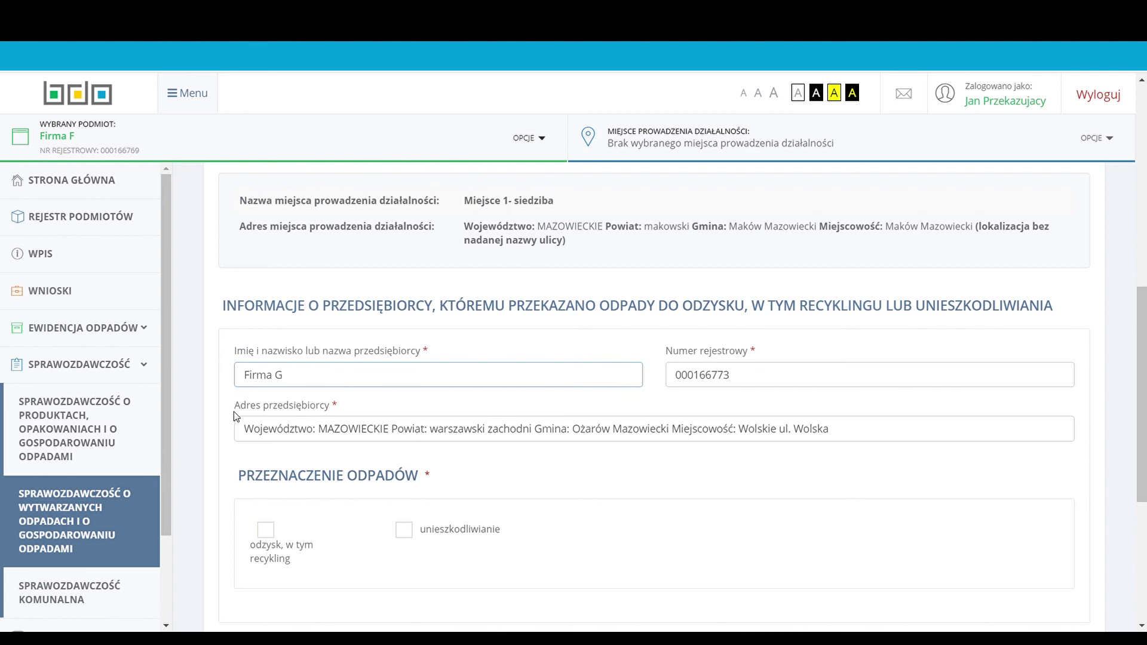
# Step: Set Firma G's waste purpose to unieszkodliwianie and save the entrepreneur entry
pyautogui.scroll(-1, 221, 407)
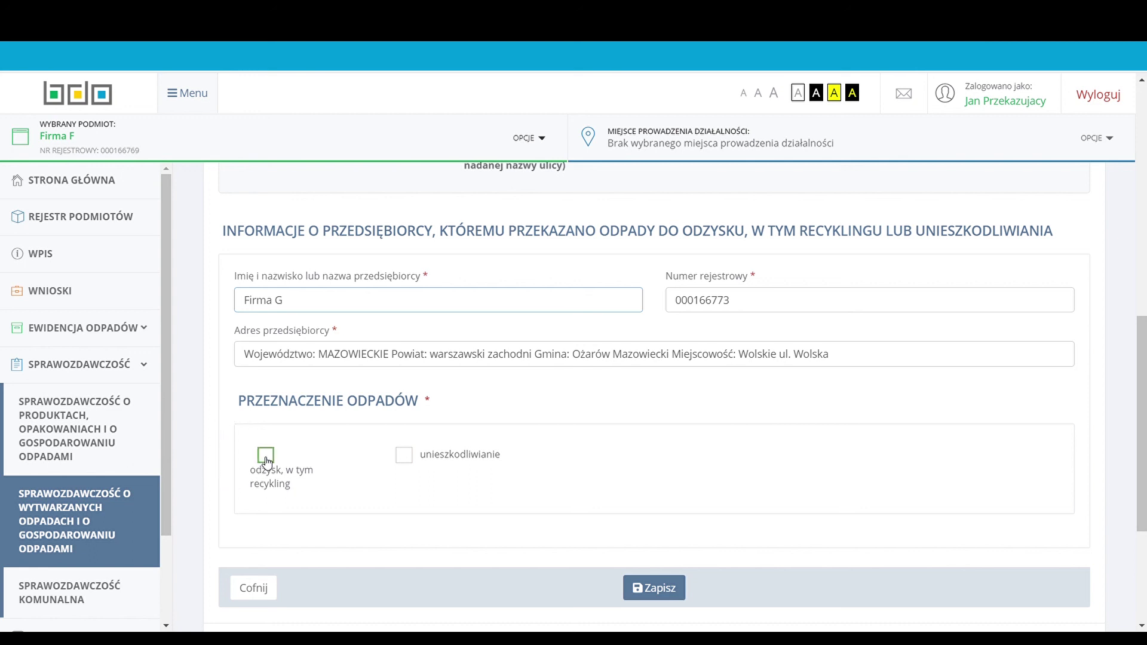
pyautogui.click(404, 456)
pyautogui.scroll(-3, 474, 483)
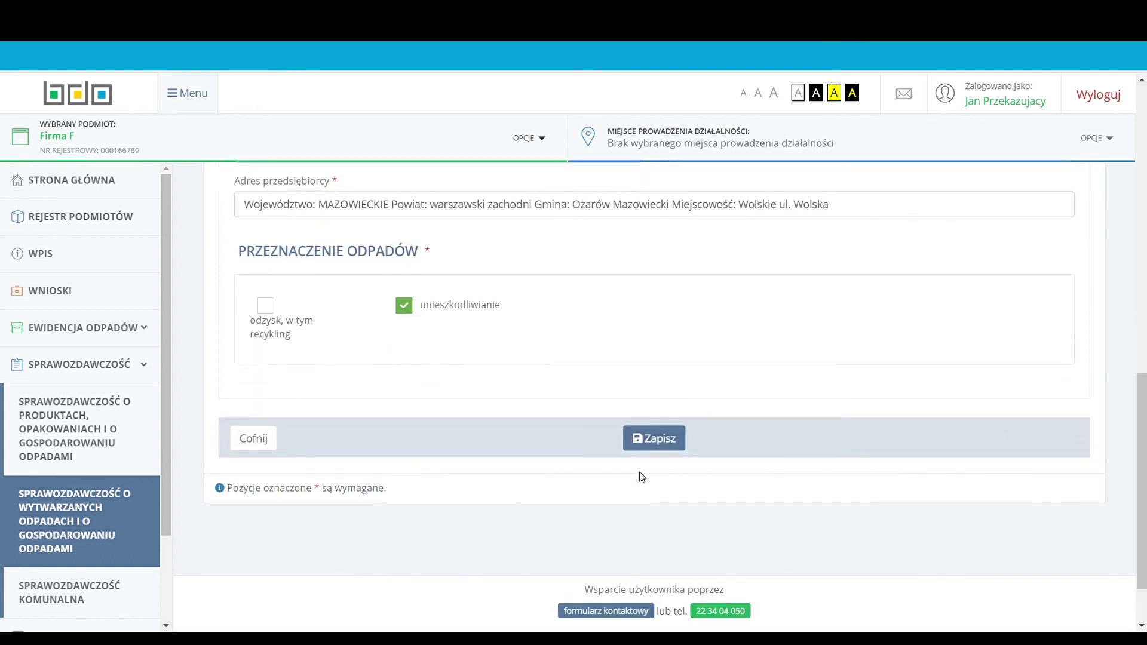
pyautogui.click(655, 440)
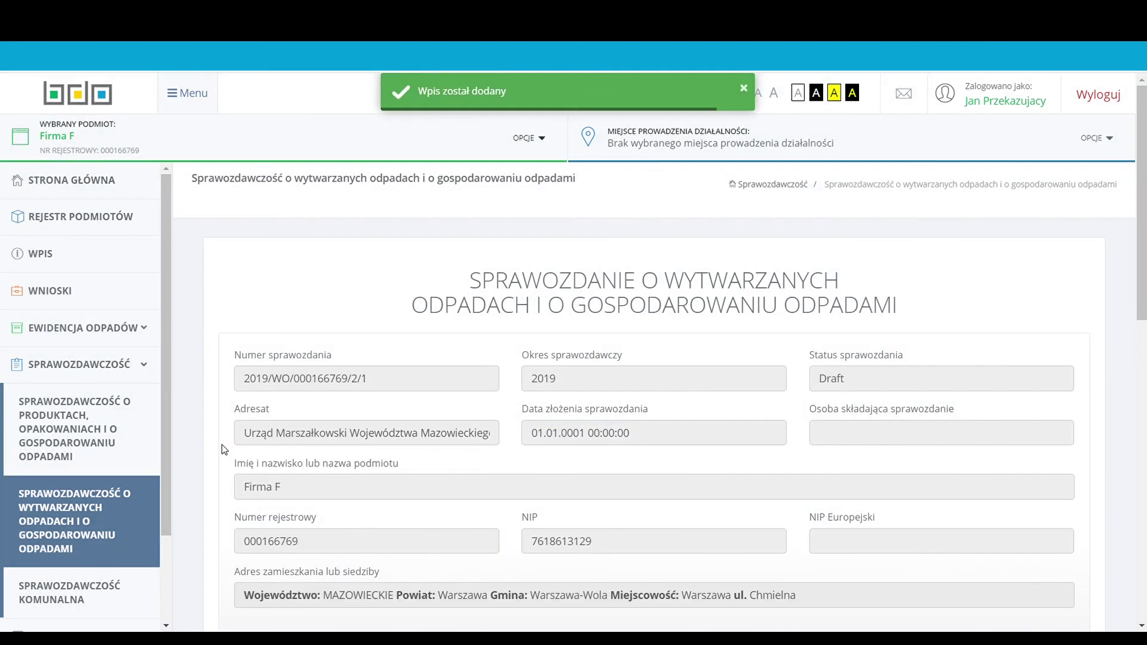
# Step: Check the Firma G entry in the entrepreneur list and save the section
pyautogui.scroll(-3, 222, 445)
pyautogui.scroll(-5, 224, 447)
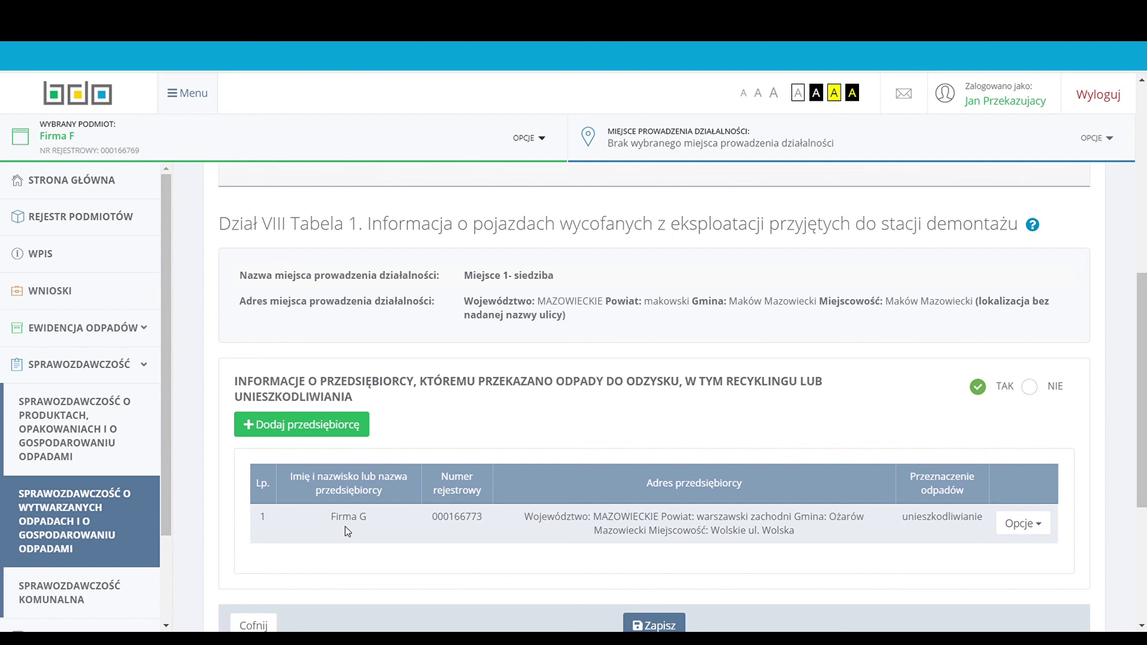
pyautogui.scroll(-1, 348, 531)
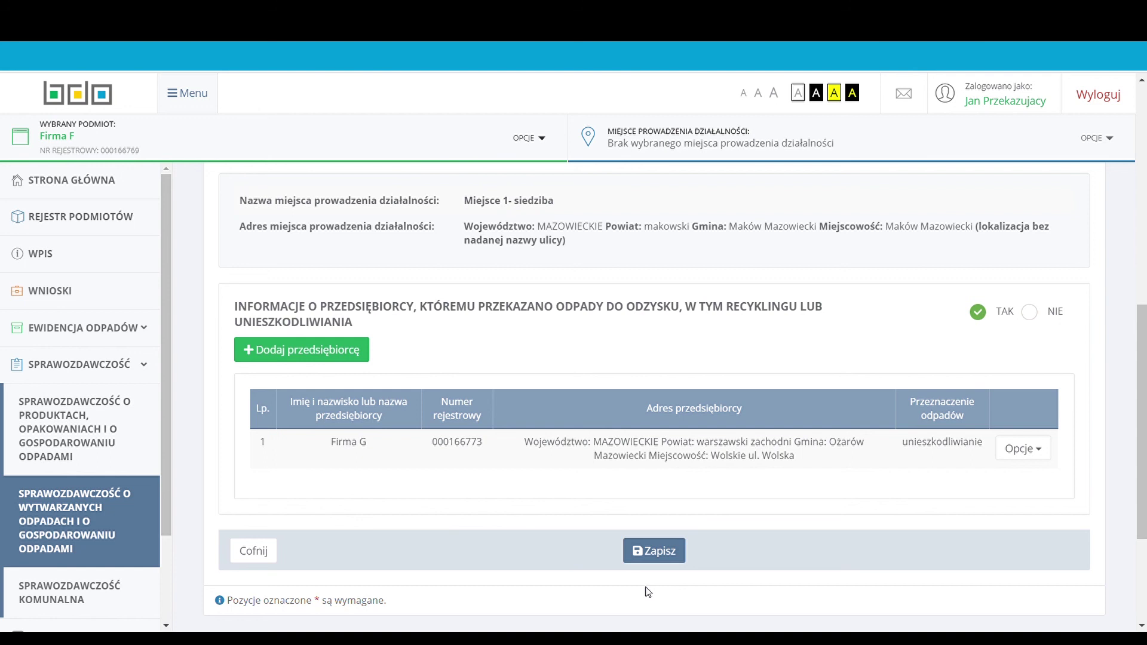
pyautogui.click(666, 556)
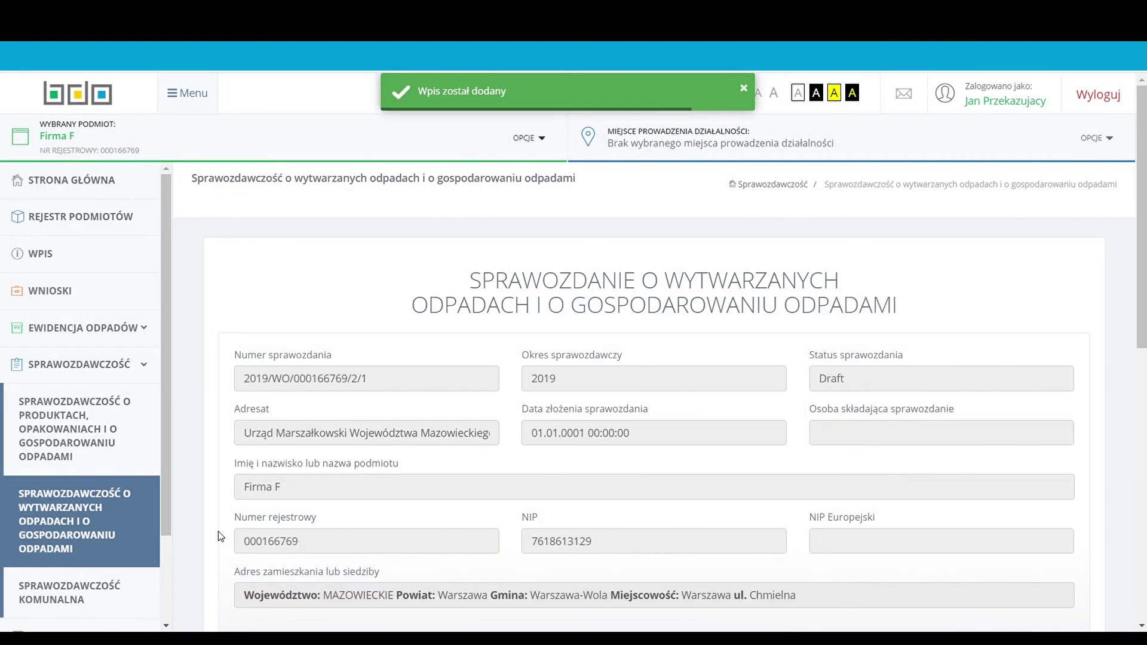
# Step: Open the section Osiągnięty poziom odzysku i recyklingu for the station Miejsce 1- siedziba and look over its fields
pyautogui.scroll(-5, 213, 532)
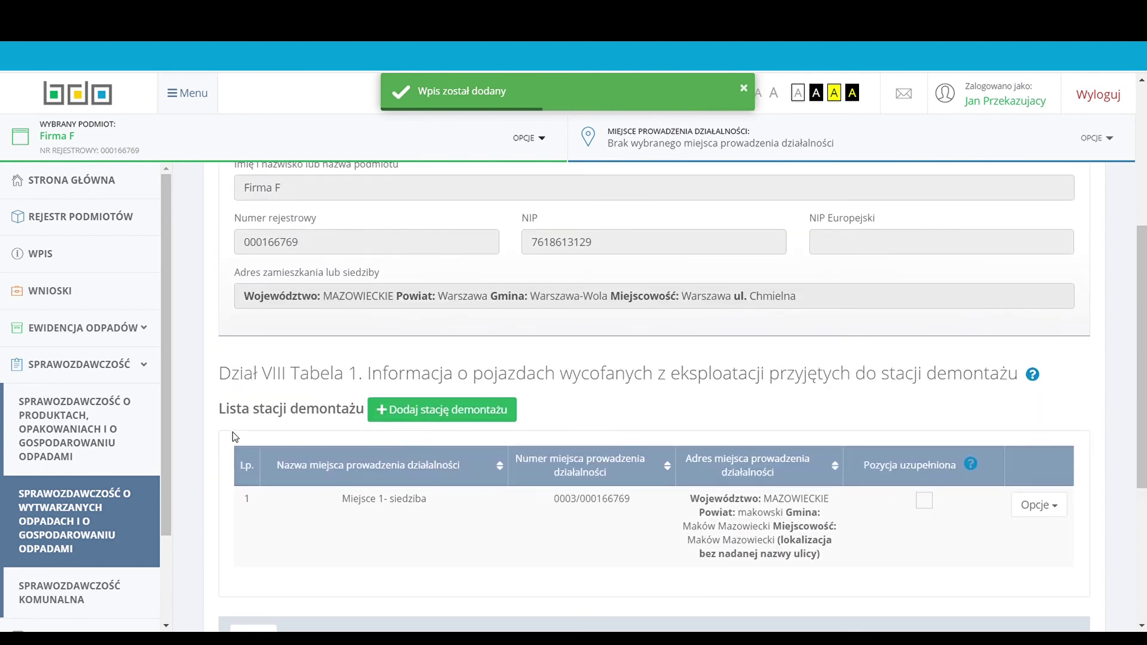
pyautogui.click(1038, 505)
pyautogui.scroll(-3, 1016, 526)
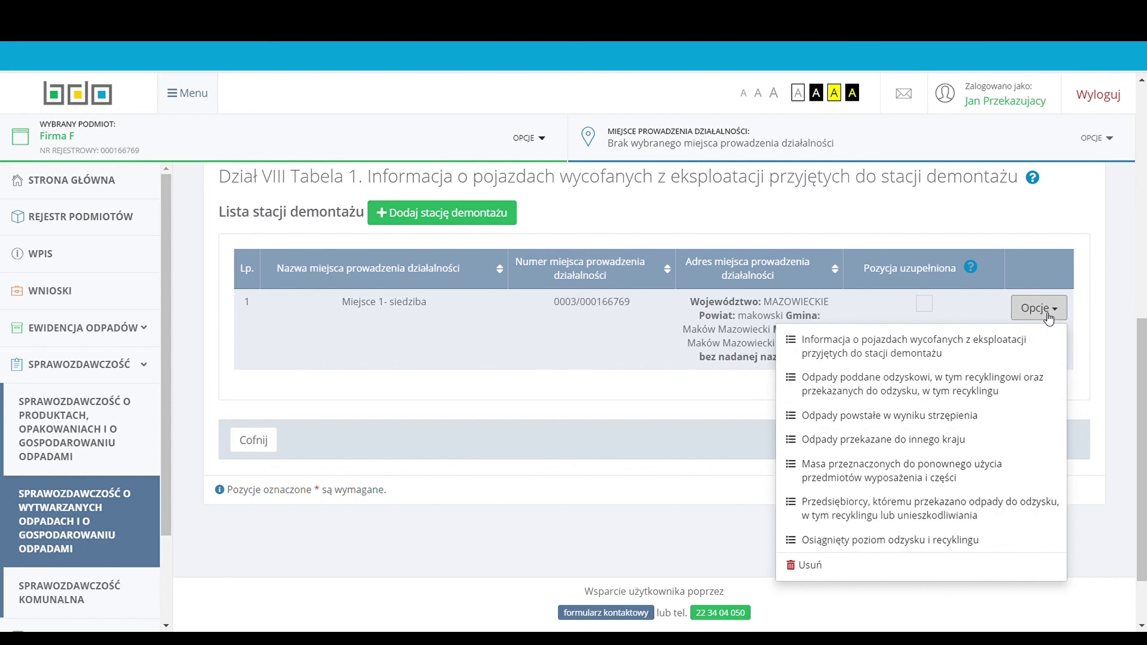
pyautogui.click(1001, 547)
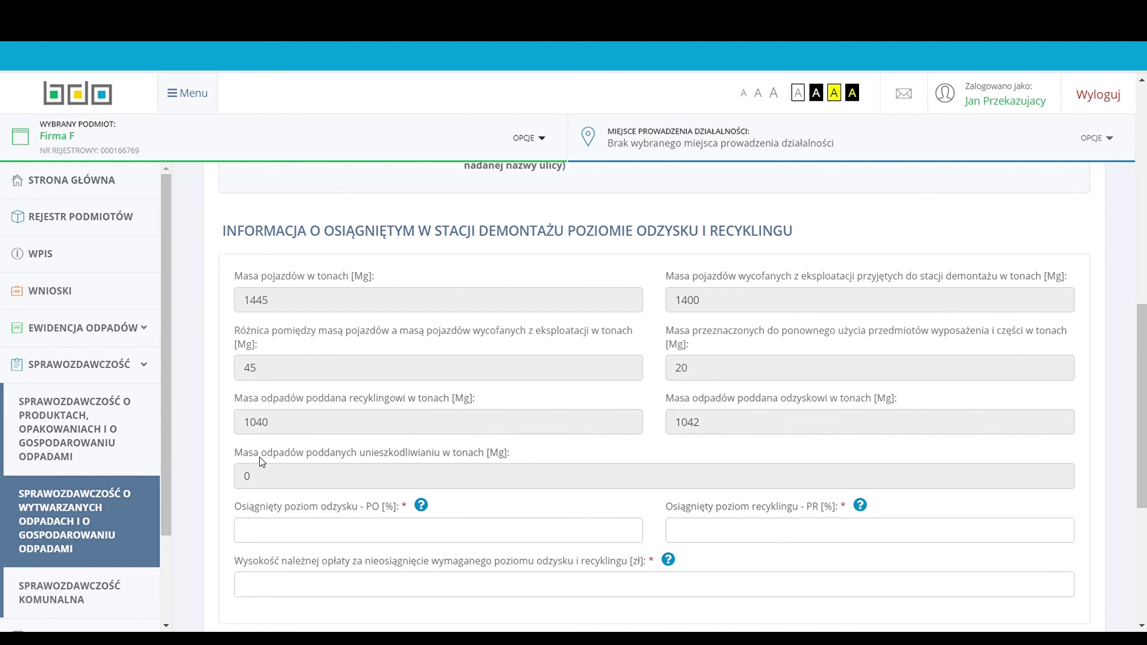
pyautogui.scroll(-3, 221, 471)
pyautogui.scroll(-1, 220, 466)
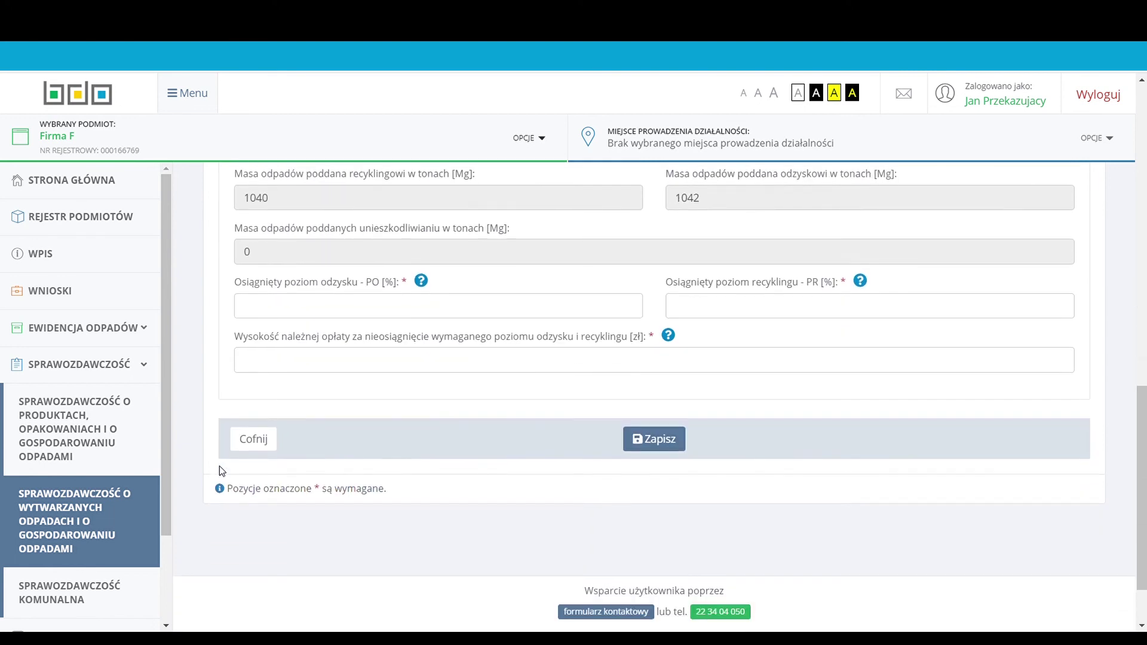